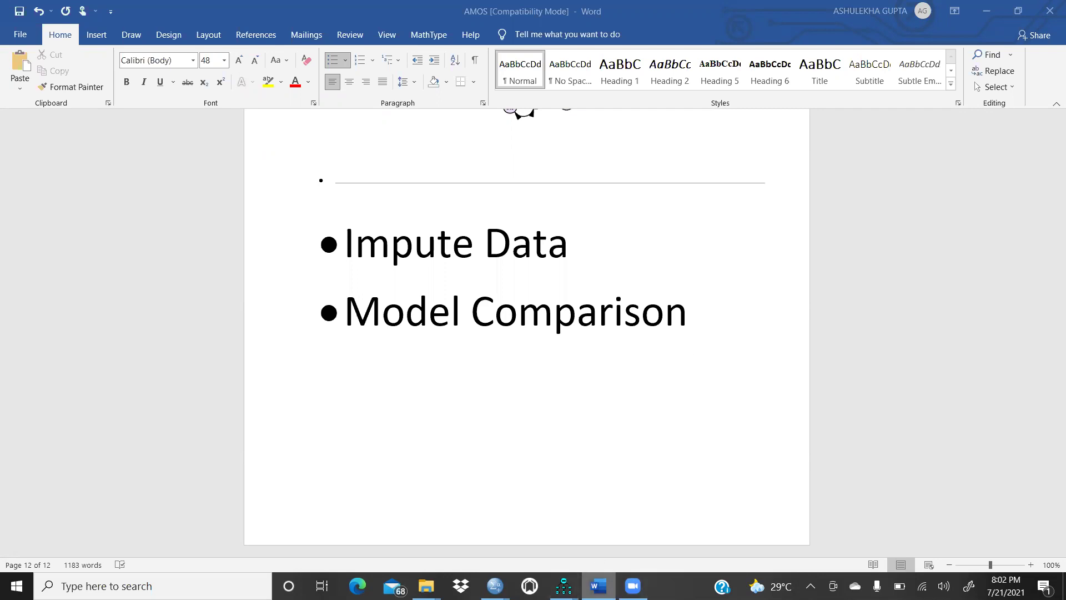
Switch to the Amos path diagram with the five latent variables and try to start Data Imputation.
mouse_move(564, 586)
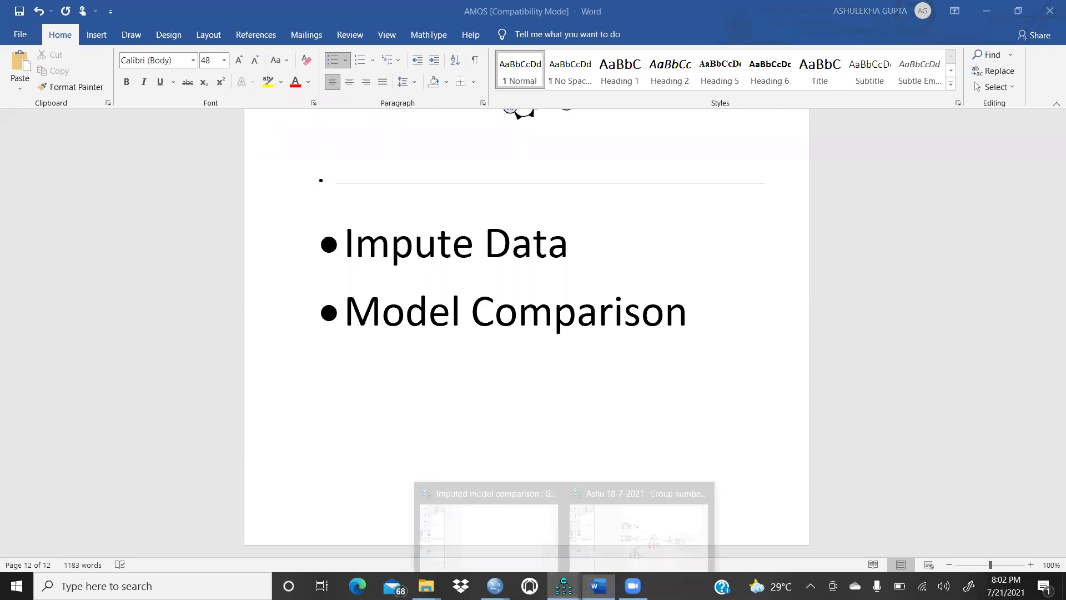
left_click(646, 537)
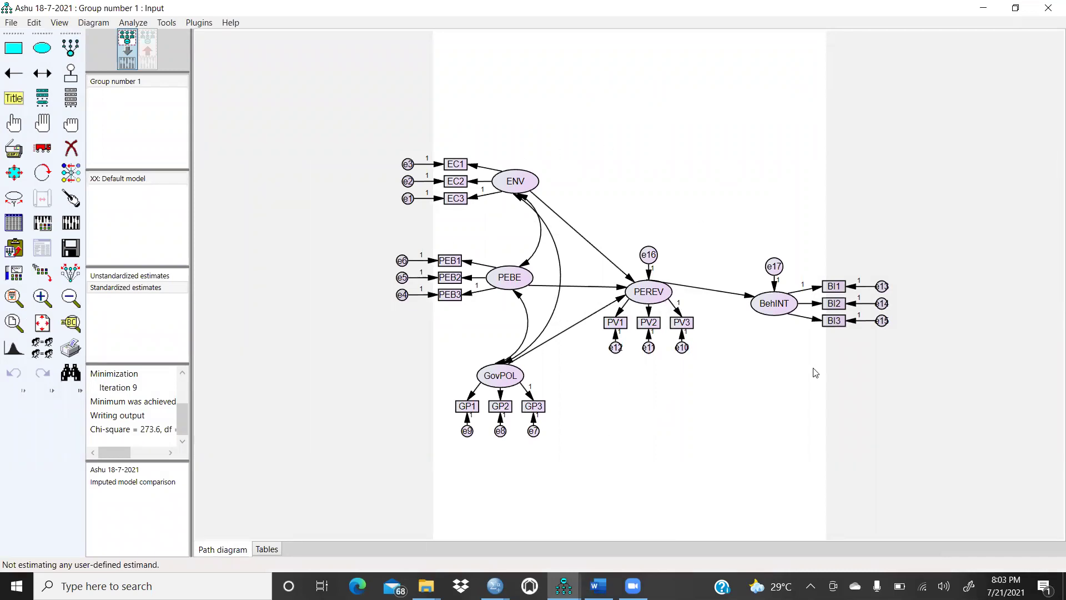
left_click(138, 24)
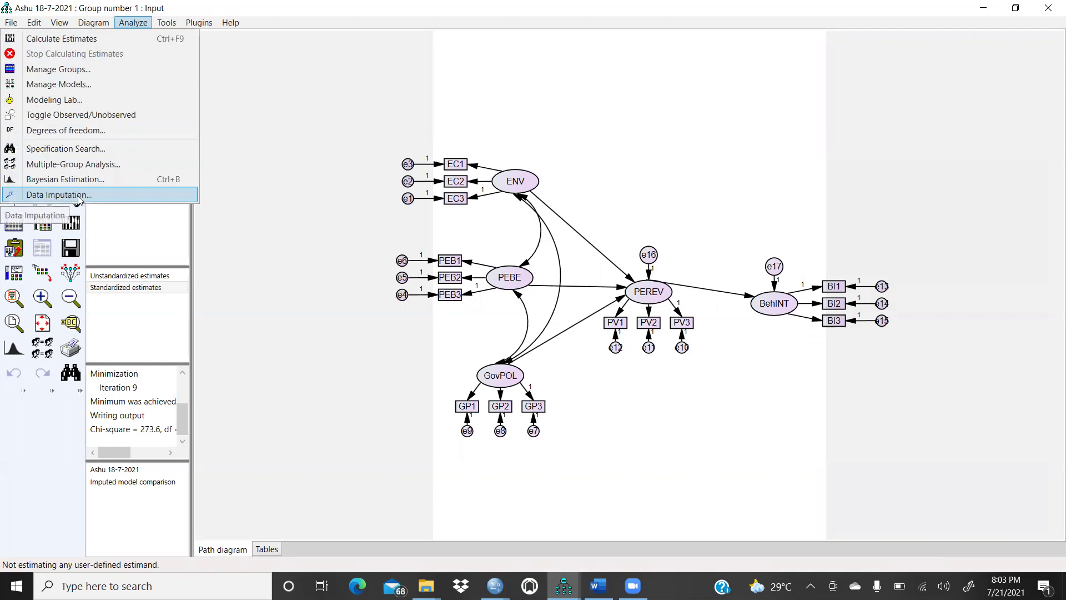
left_click(80, 198)
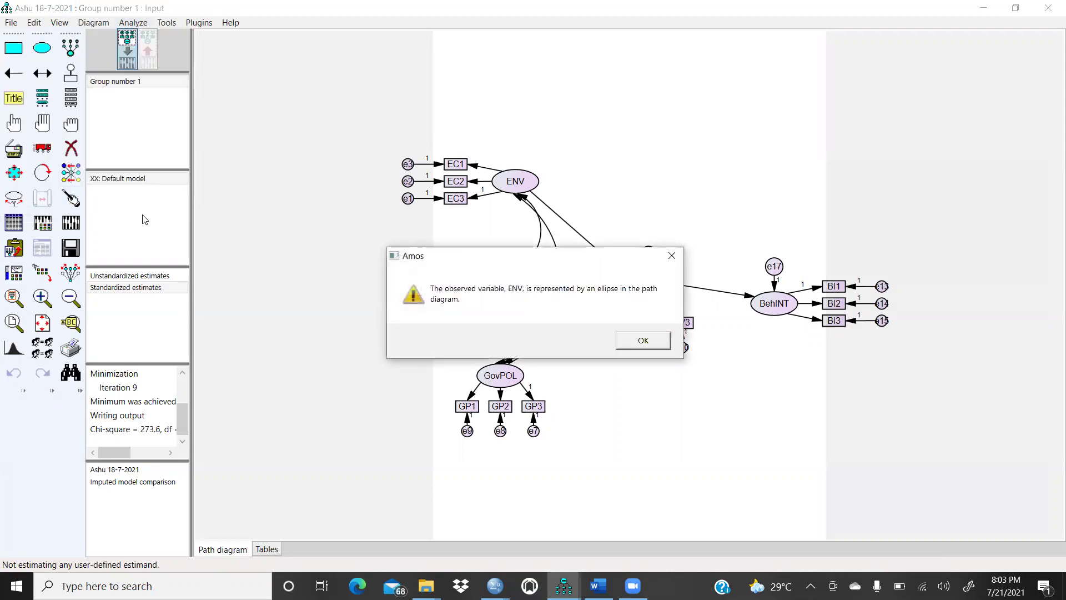
left_click(643, 340)
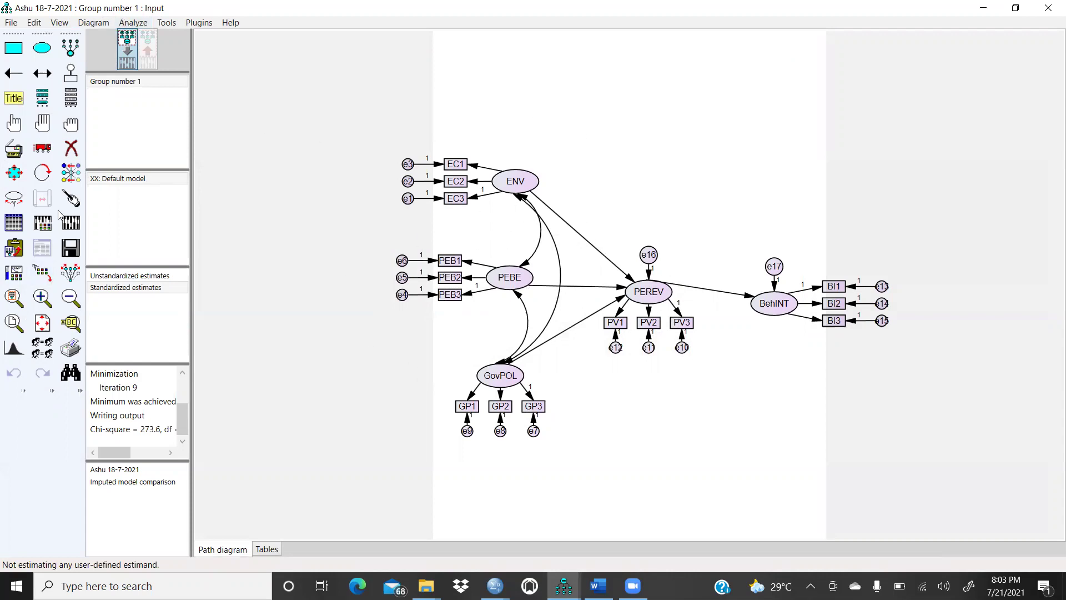
Assign SPSS RESPONSES2 original 06-05-2020.sav as the data file for Group number 1.
left_click(14, 223)
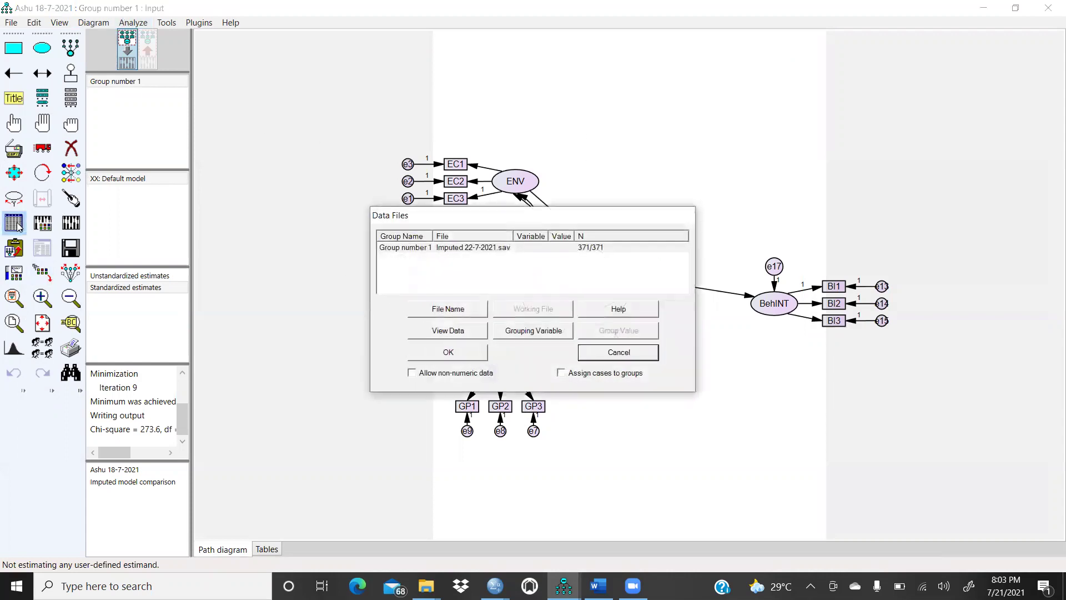
left_click(430, 314)
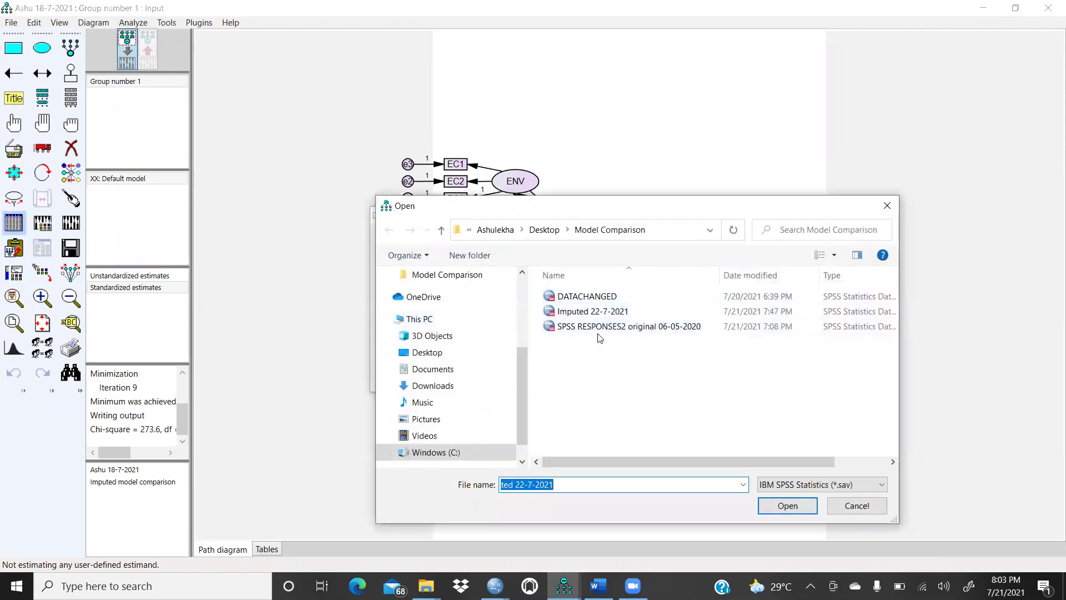
left_click(600, 328)
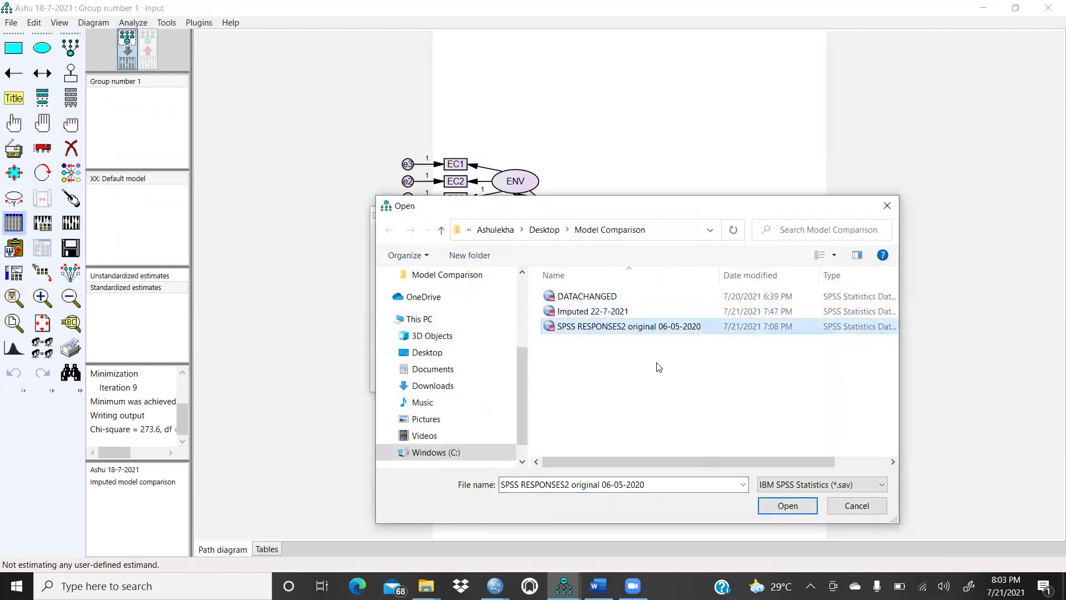
left_click(786, 508)
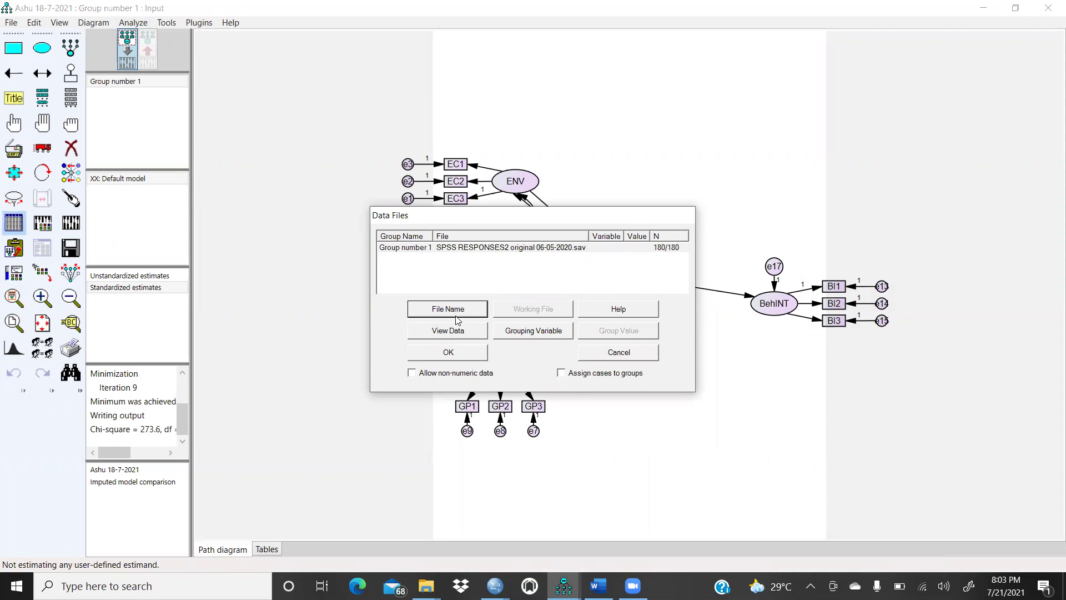
left_click(450, 353)
Calculate the model's estimates and show the standardized estimates on the output path diagram.
left_click(70, 222)
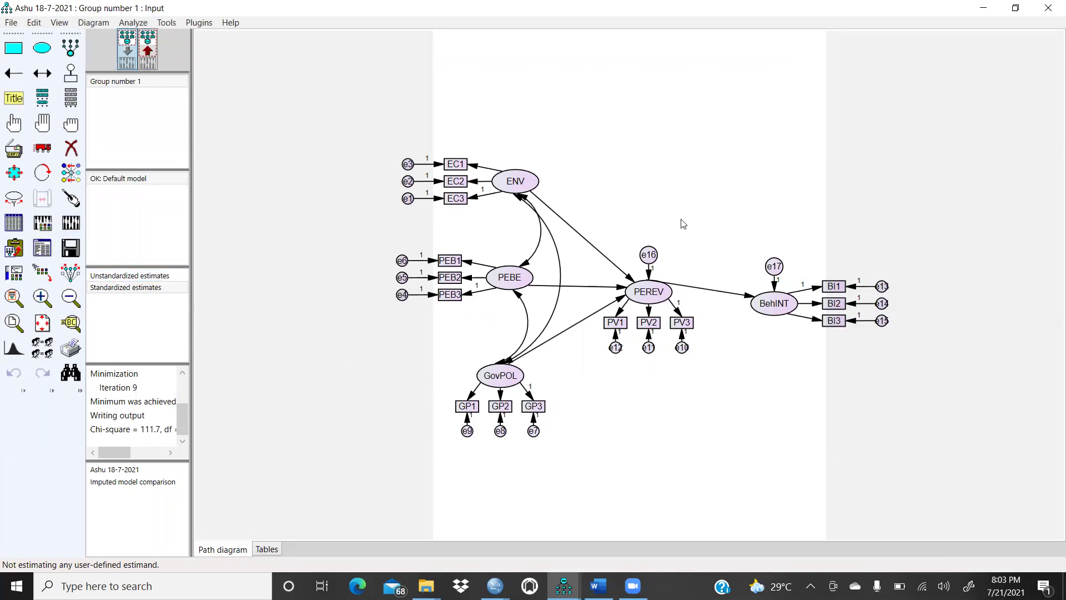
left_click(148, 53)
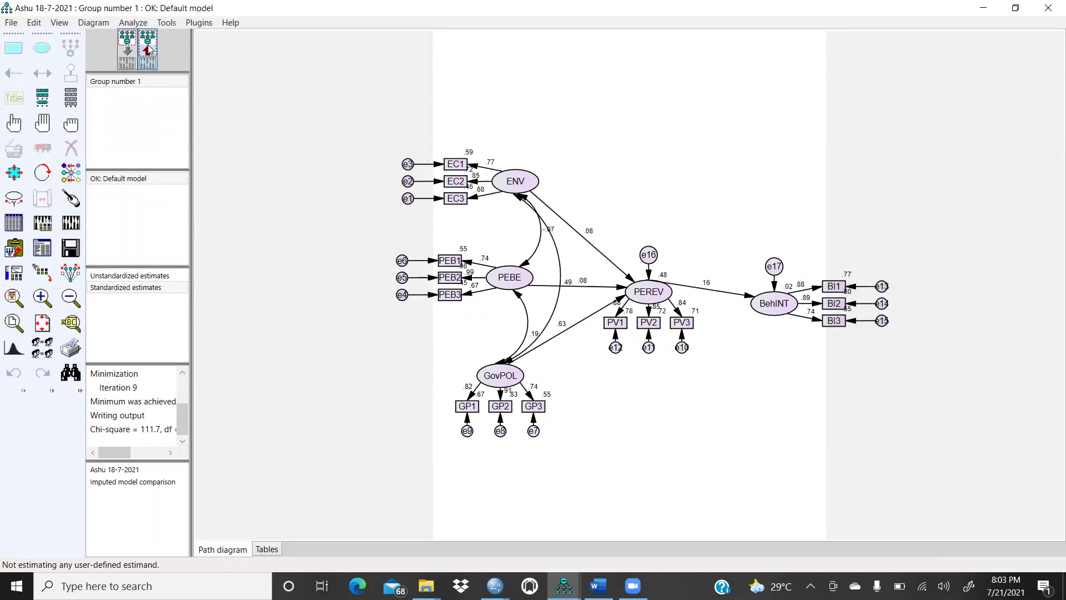
left_click(114, 276)
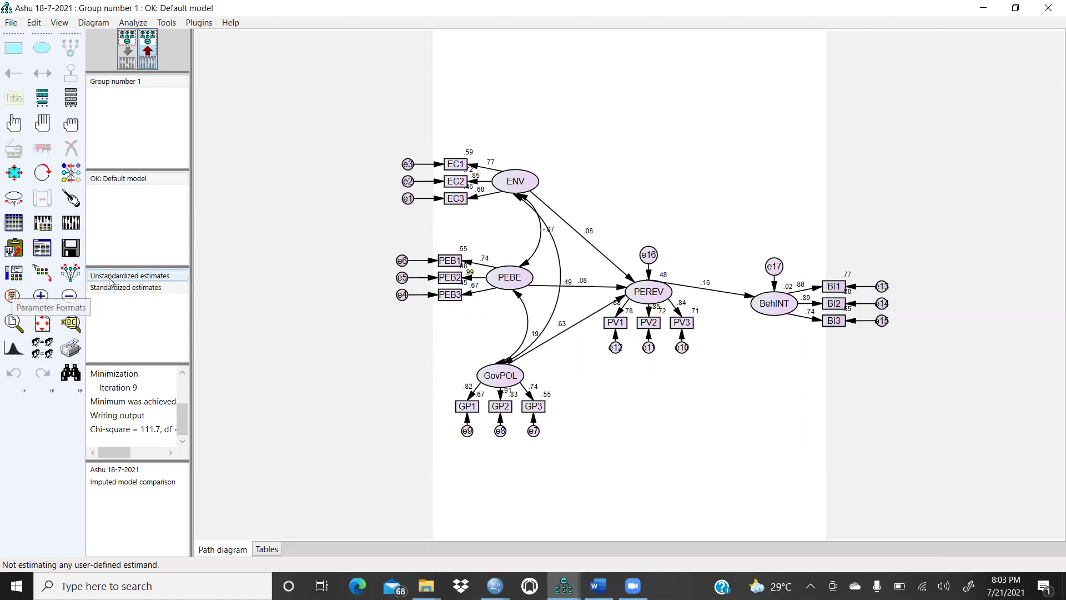
double_click(111, 287)
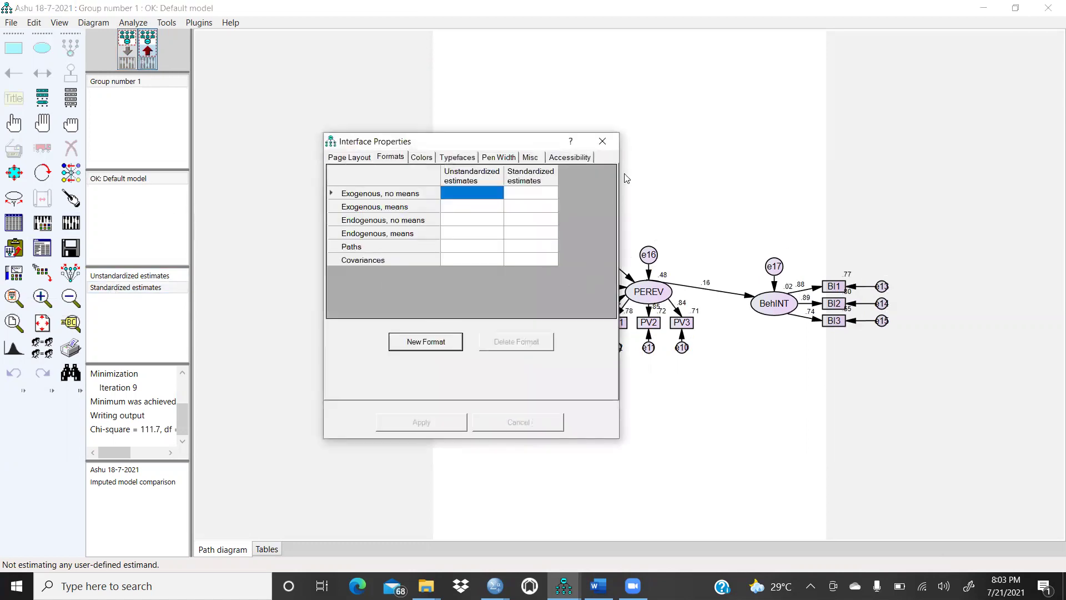
left_click(608, 140)
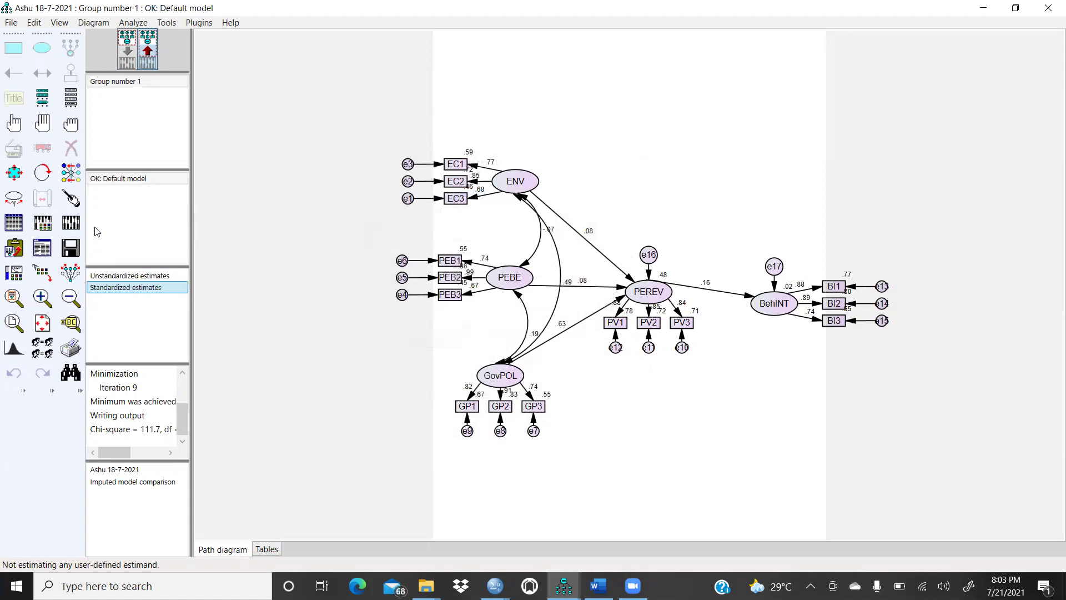
Return to the input diagram and review the completed-dataset file name for regression imputation, closing Data Imputation without imputing.
left_click(128, 50)
left_click(128, 23)
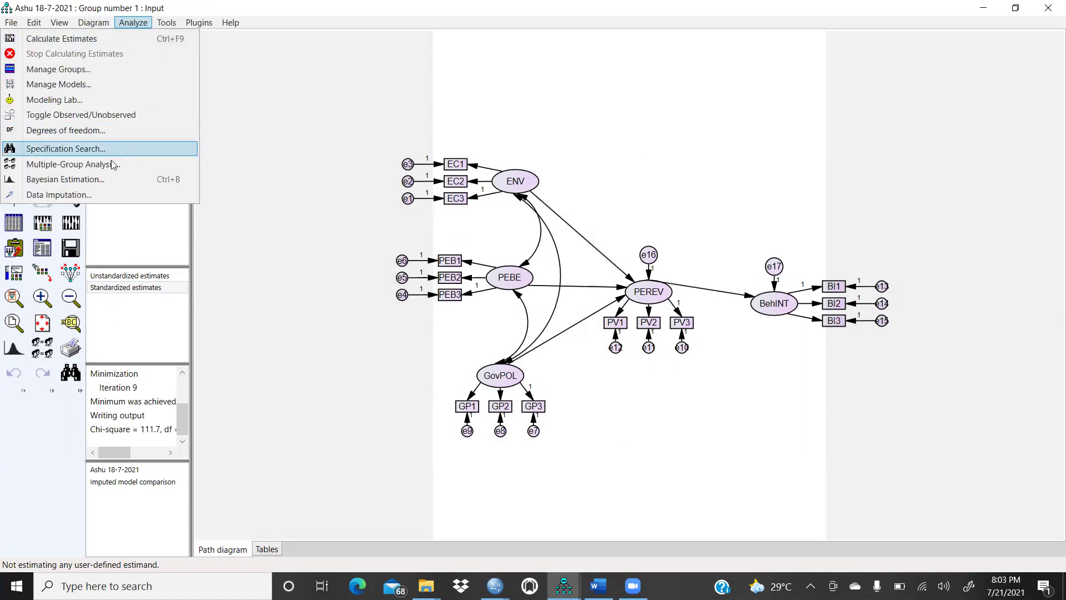
left_click(99, 196)
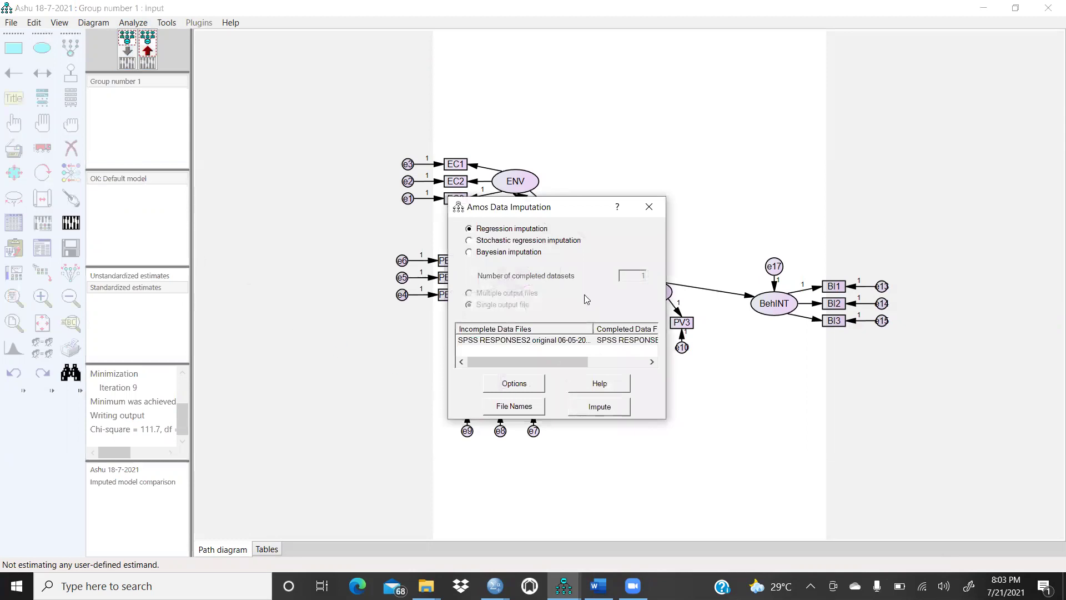
left_click(525, 407)
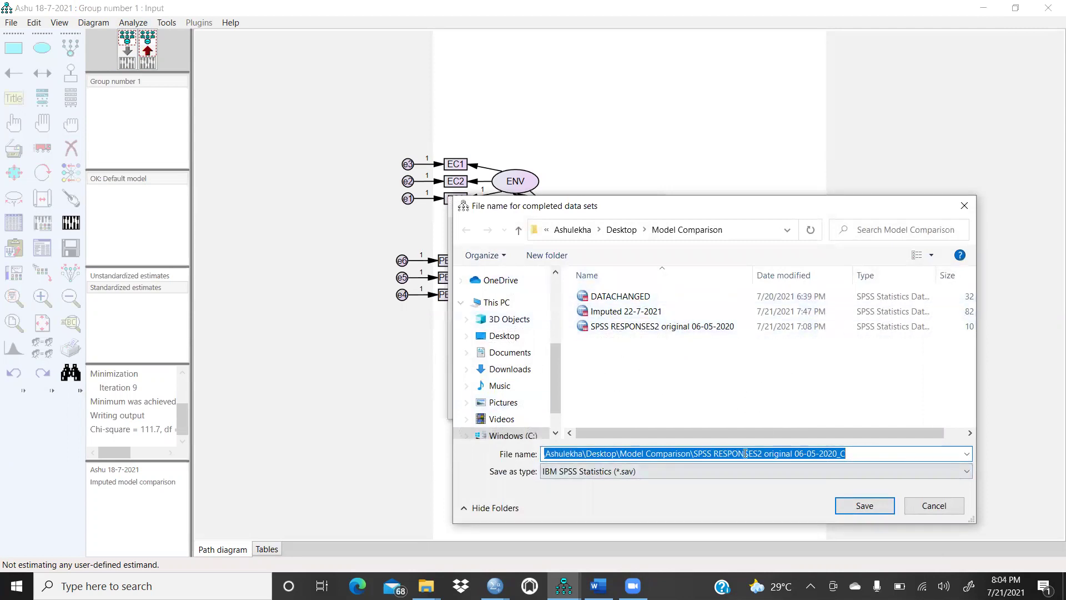
left_click(920, 509)
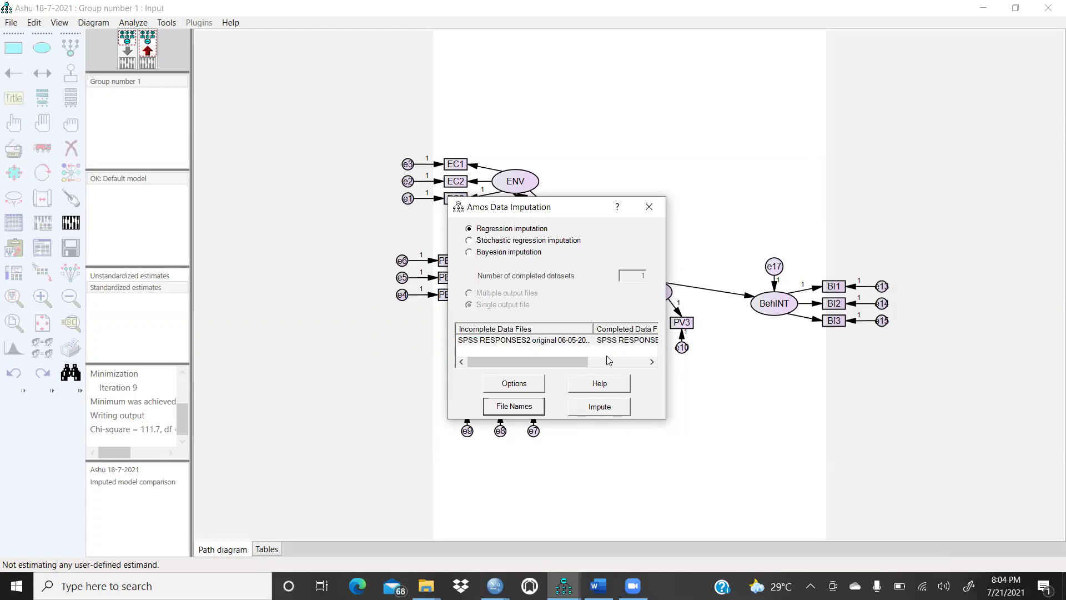
left_click(654, 216)
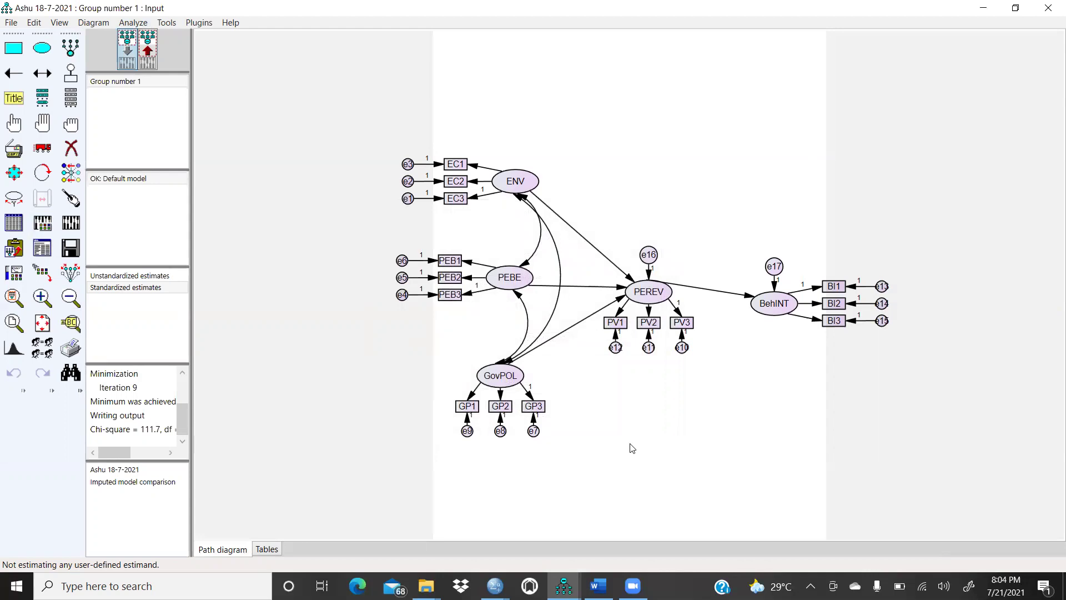
View the data of SPSS RESPONSES2 original 06-05-2020.sav in SPSS, examine its columns and return to the Amos data files.
left_click(12, 227)
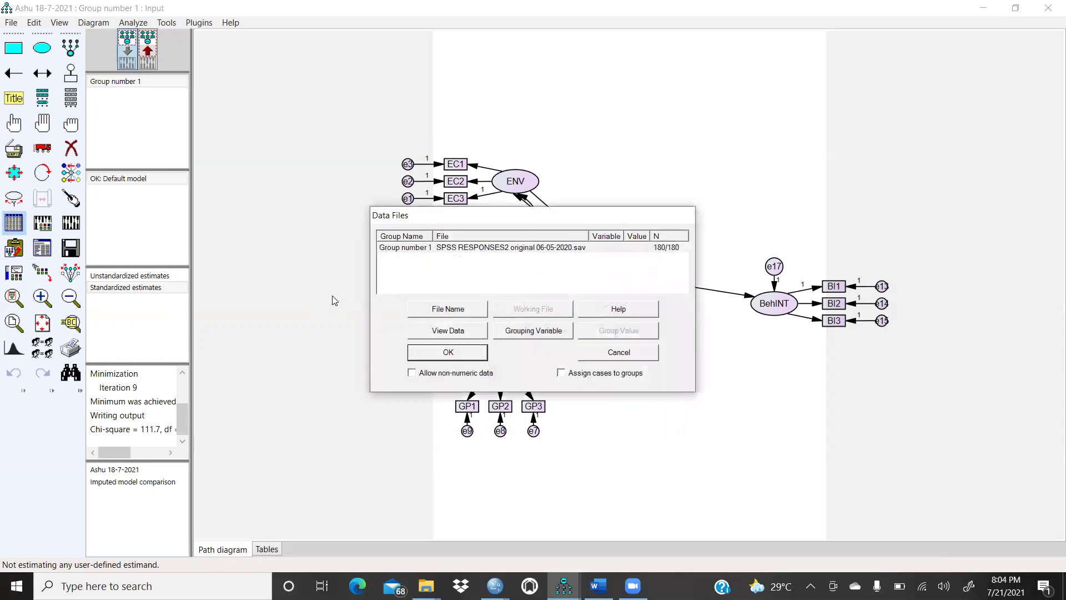
left_click(459, 332)
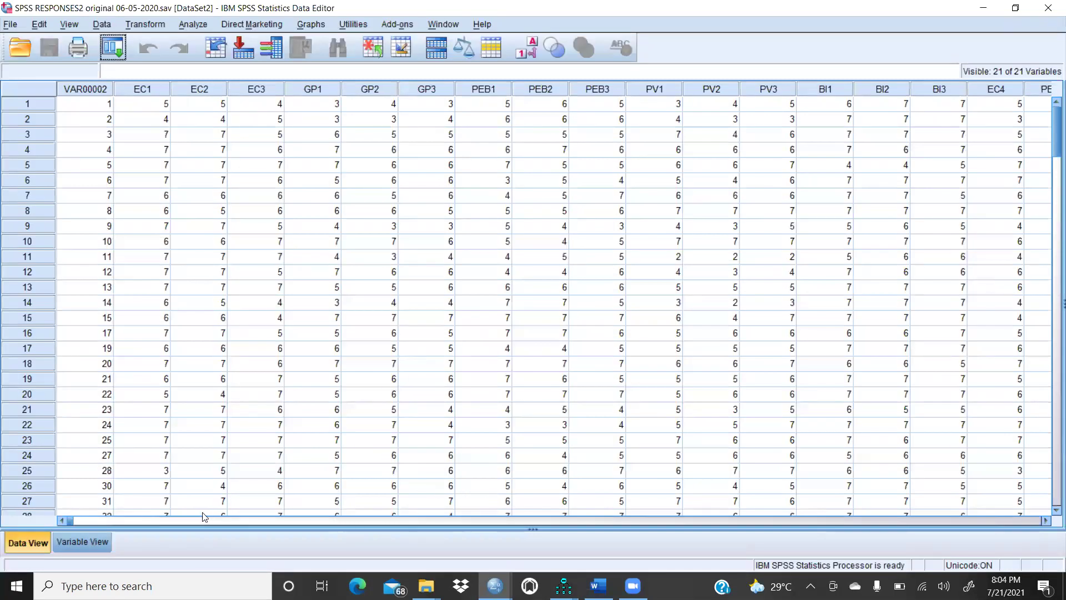
left_click_drag(69, 517, 28, 501)
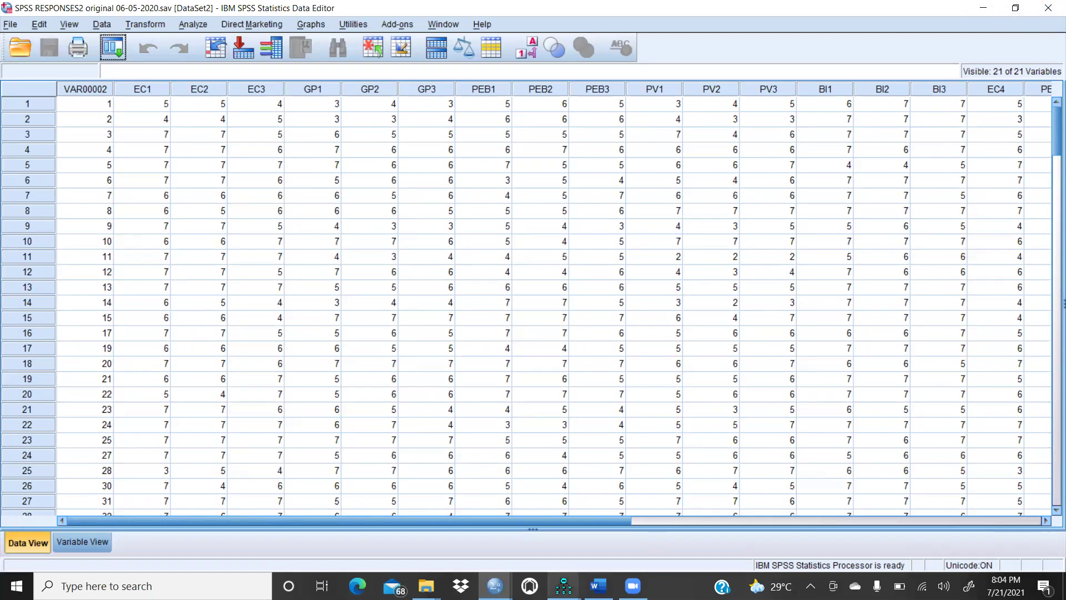
mouse_move(563, 586)
left_click(367, 515)
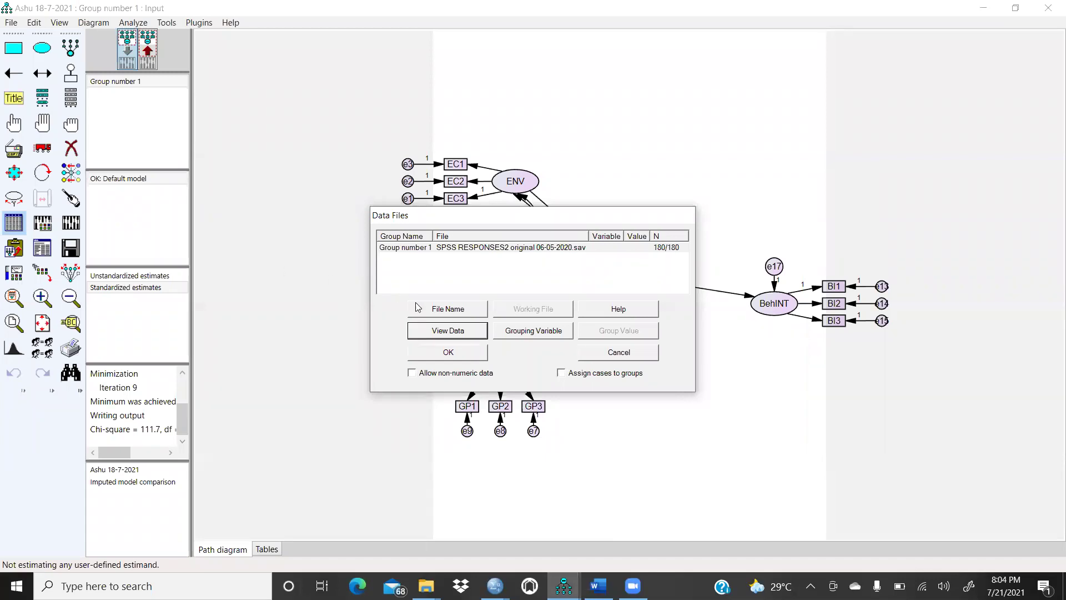
Select Imputed 22-7-2021.sav as Group number 1's data file and try to open its data, declining to reopen the file in use.
left_click(437, 312)
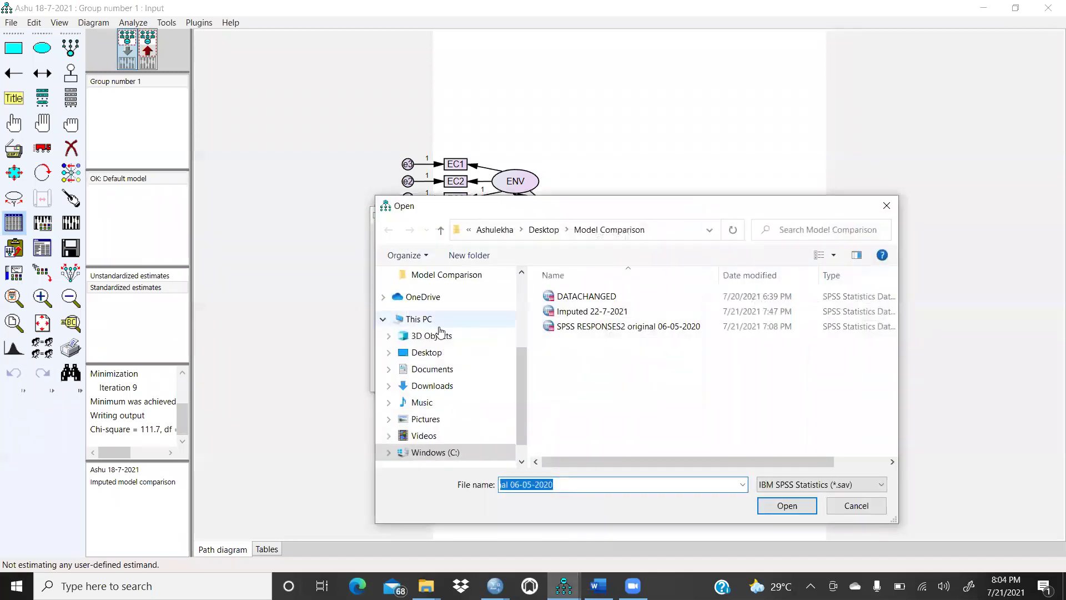
left_click(601, 312)
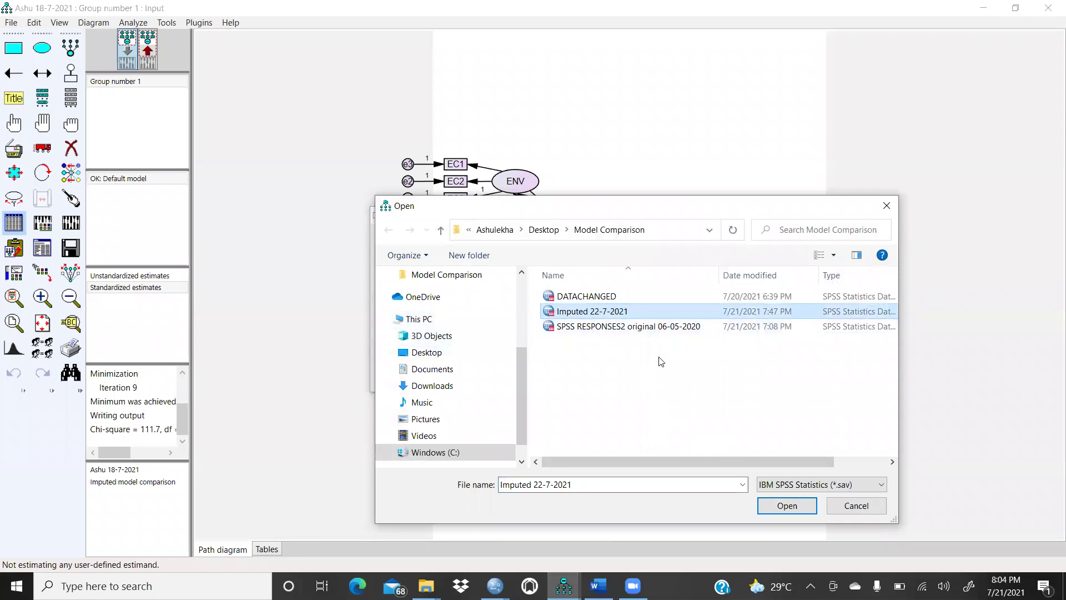
left_click(786, 504)
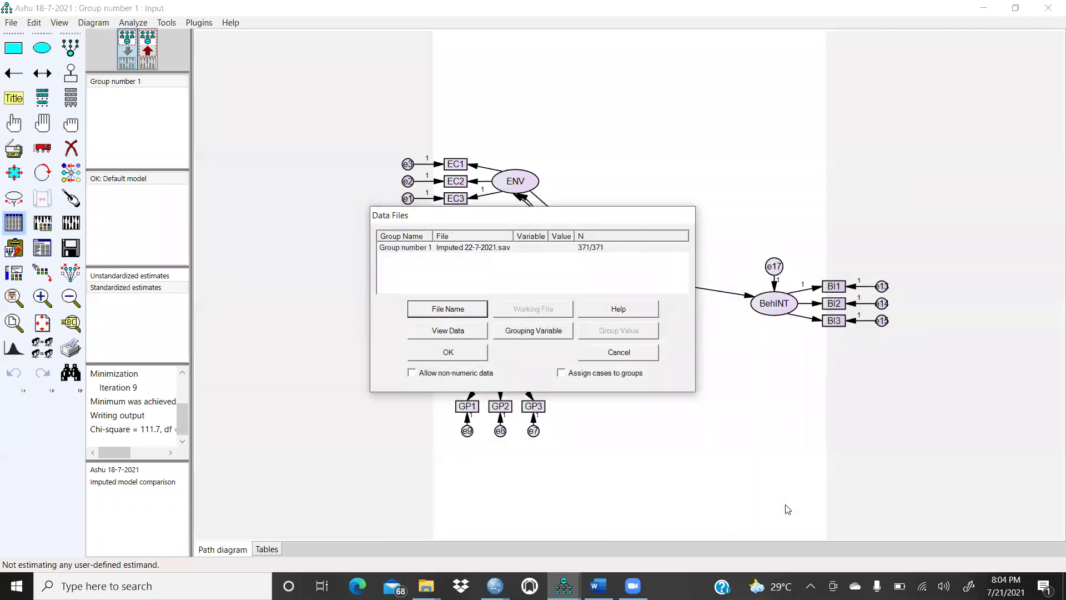
left_click(456, 335)
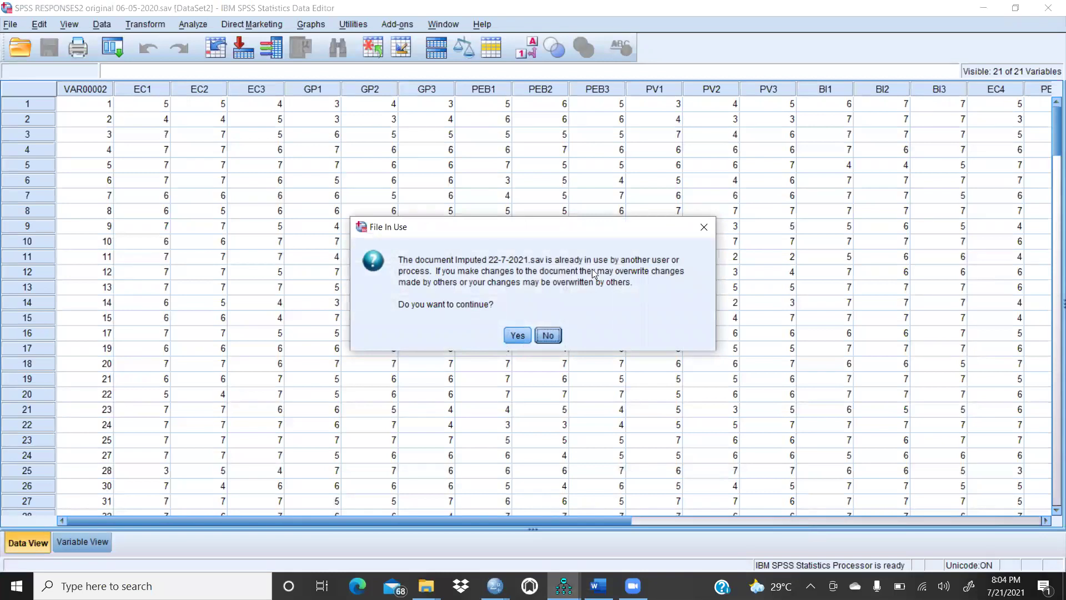
left_click(548, 335)
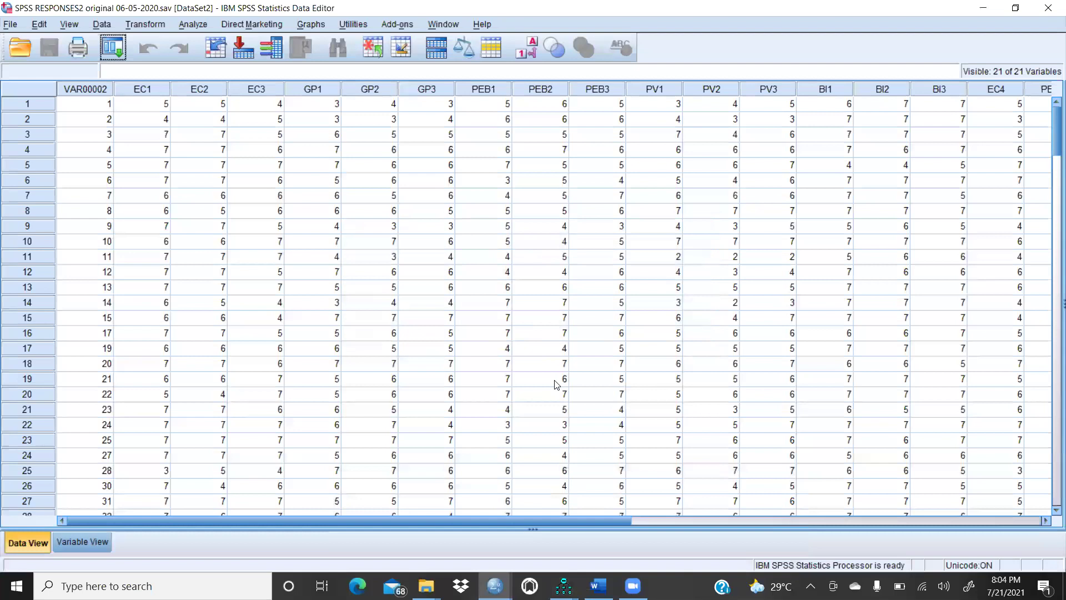
Close the original responses dataset and examine the GovPOL, PEBE, ENV, PEREV and BehINT variables in Imputed 22-7-2021.sav.
left_click_drag(552, 522, 786, 521)
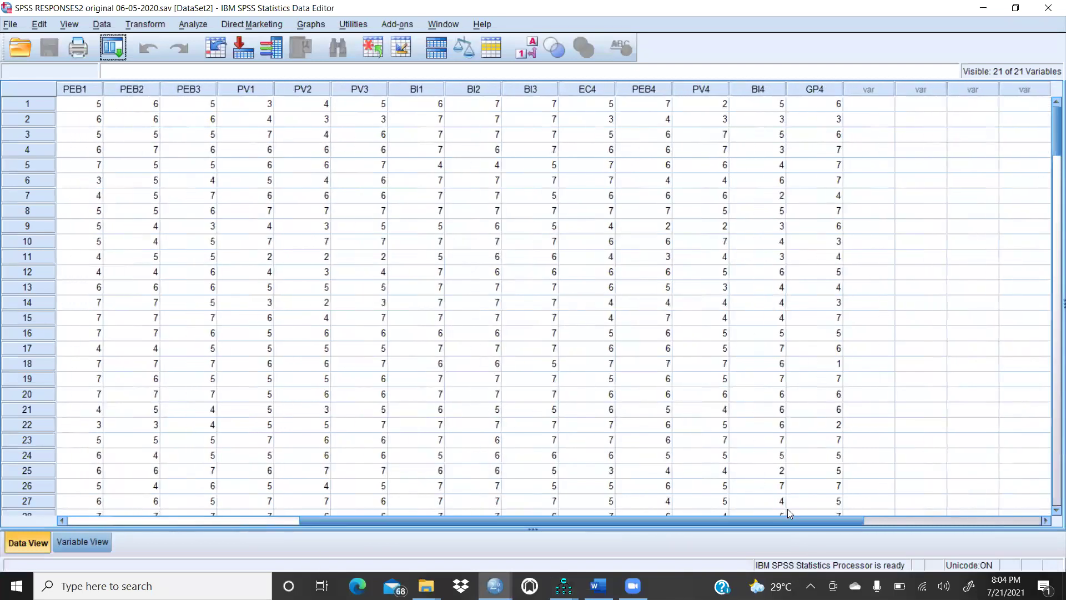
left_click(1047, 6)
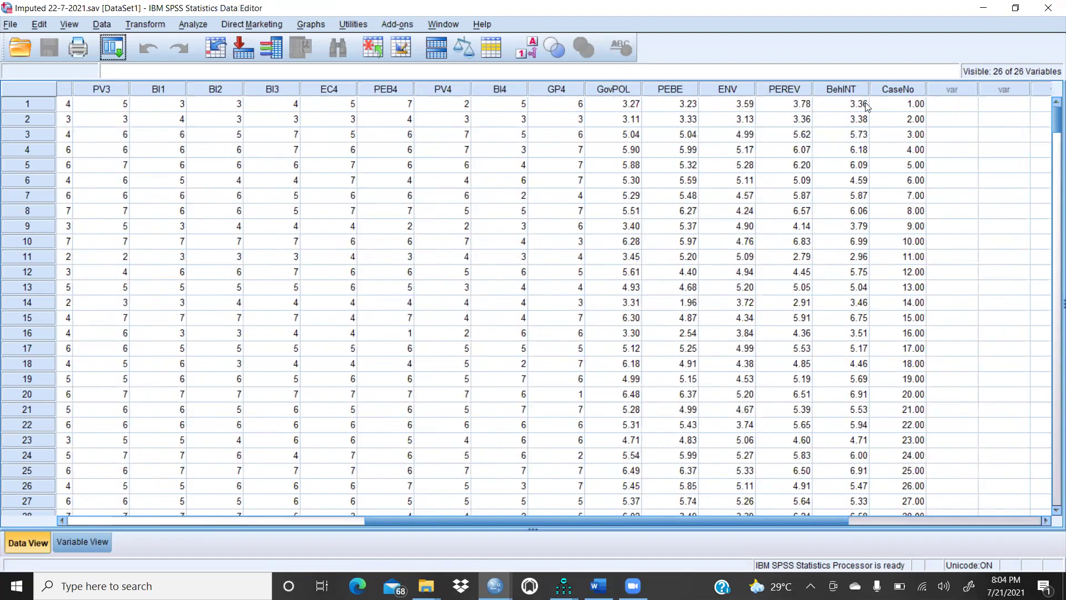
left_click_drag(655, 522, 67, 523)
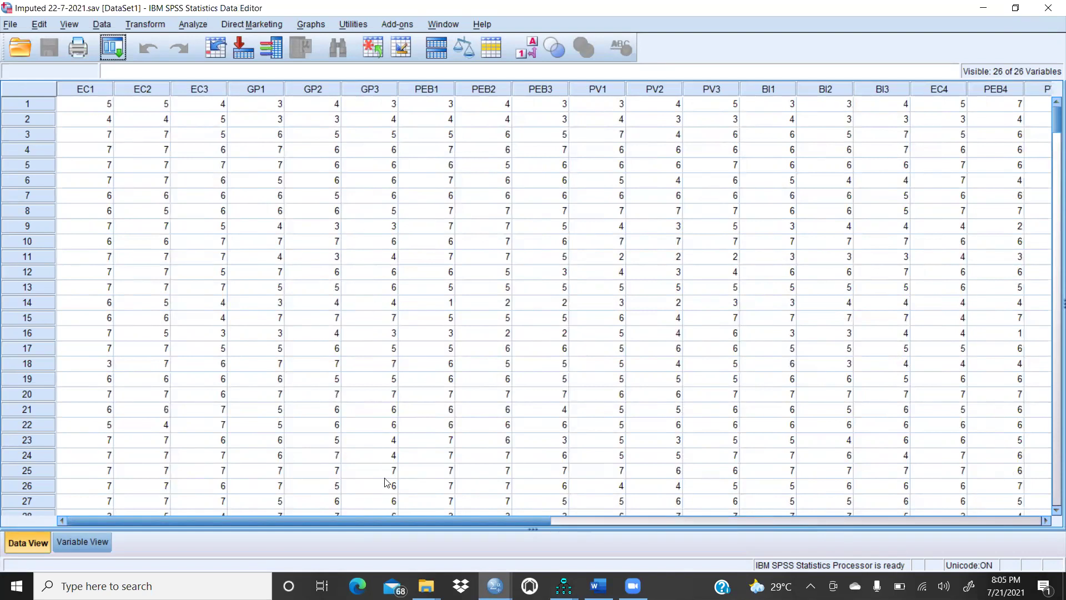
left_click_drag(359, 518, 800, 547)
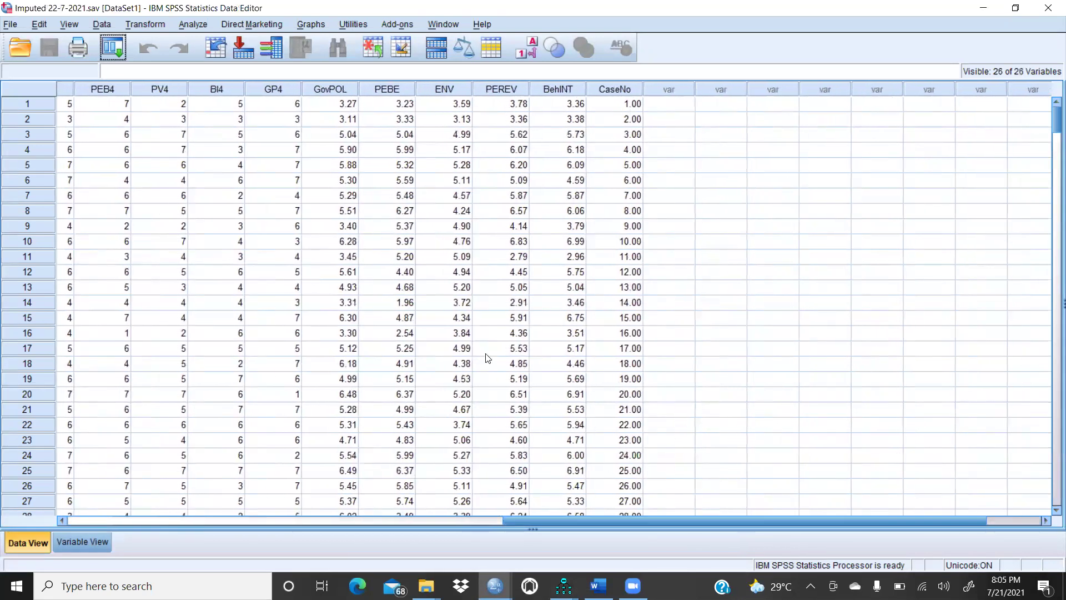
left_click(67, 543)
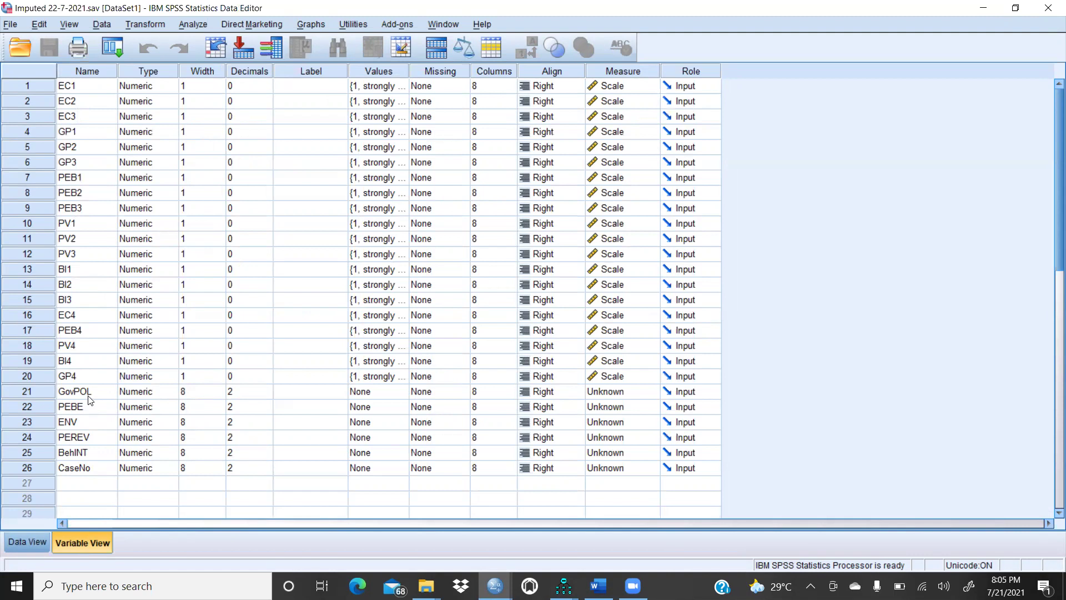
left_click(34, 545)
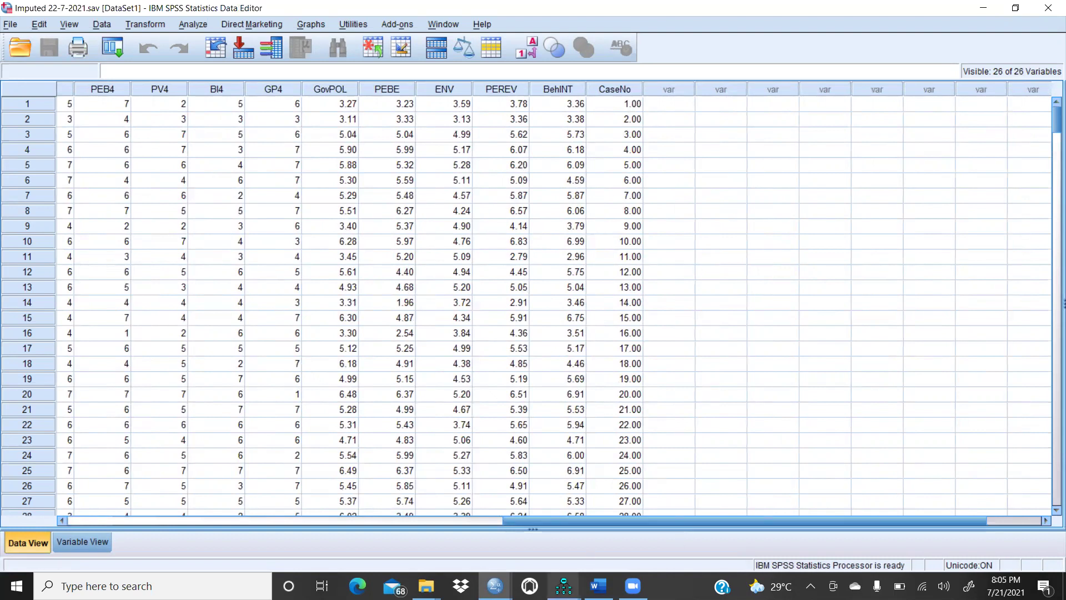
left_click(563, 585)
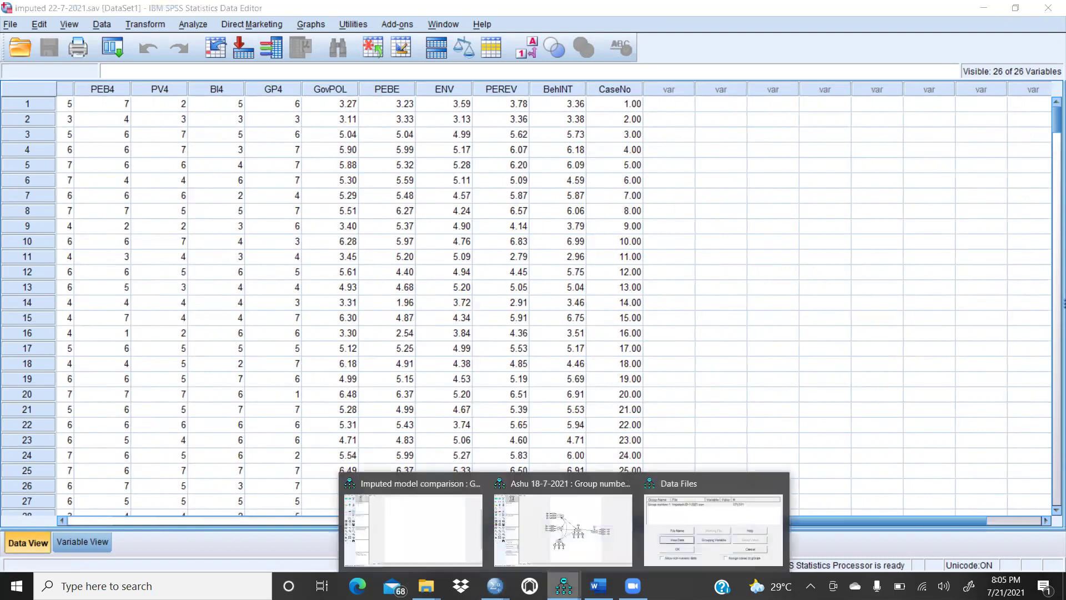
Switch to the Imputed model comparison diagram in Amos and assign Imputed 22-7-2021.sav as Group number 1's data file.
left_click(451, 530)
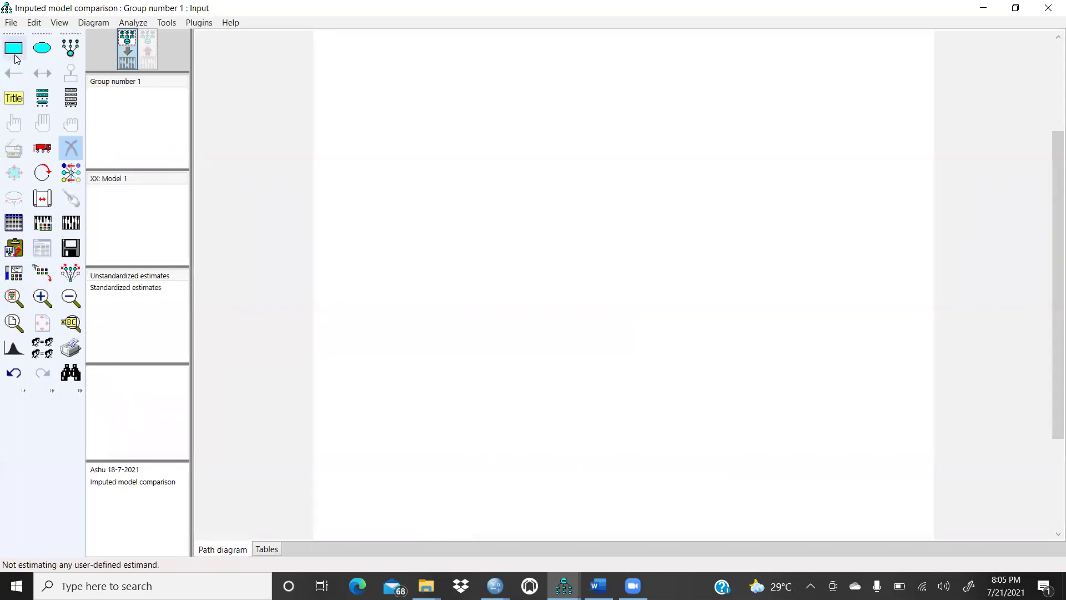
left_click(14, 222)
left_click(460, 312)
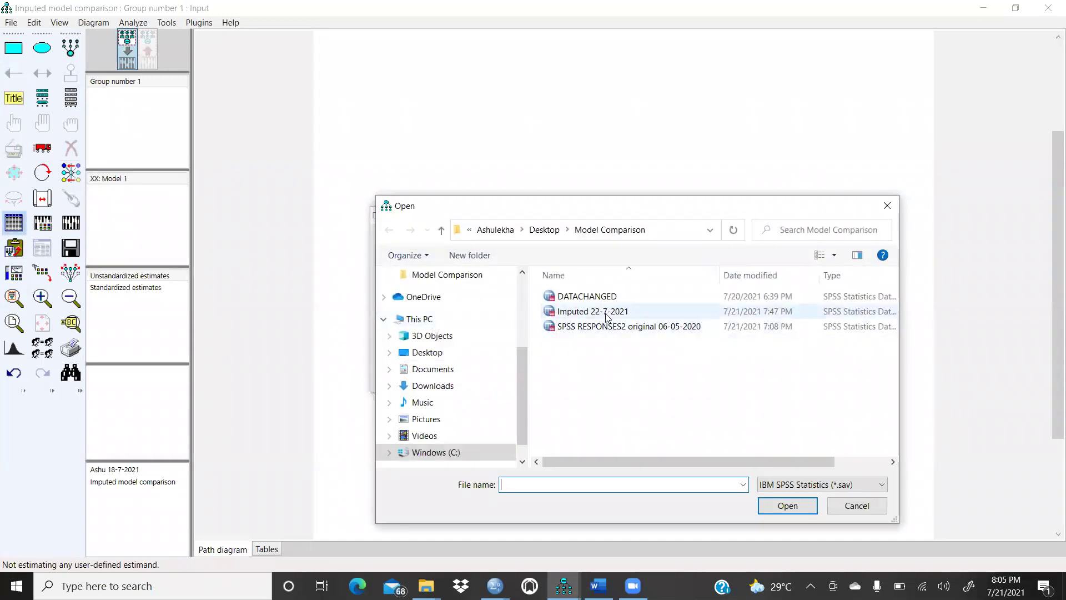
left_click(607, 312)
left_click(805, 510)
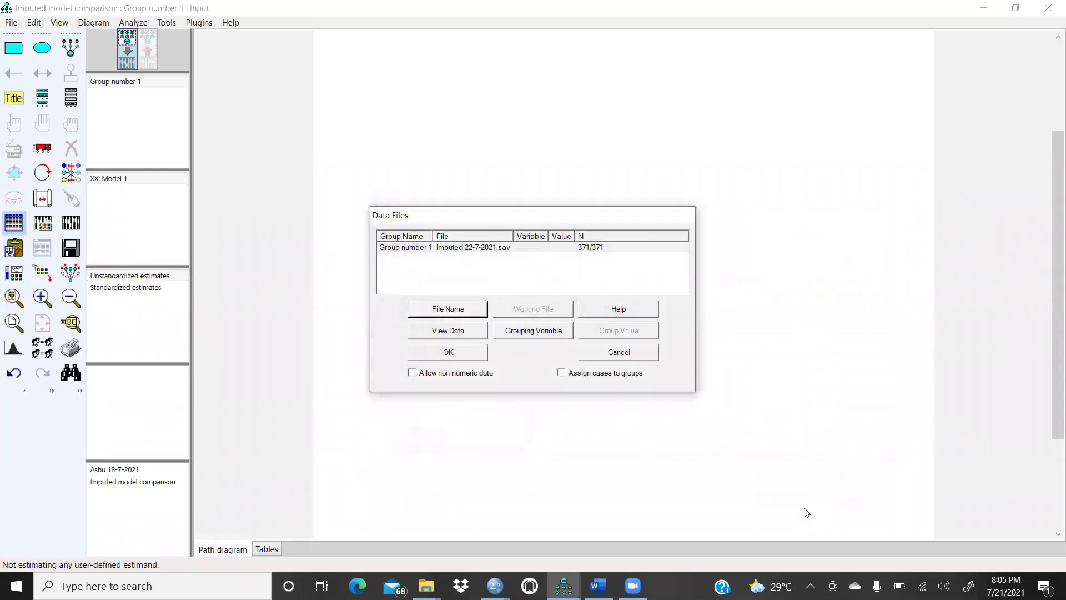
left_click(448, 352)
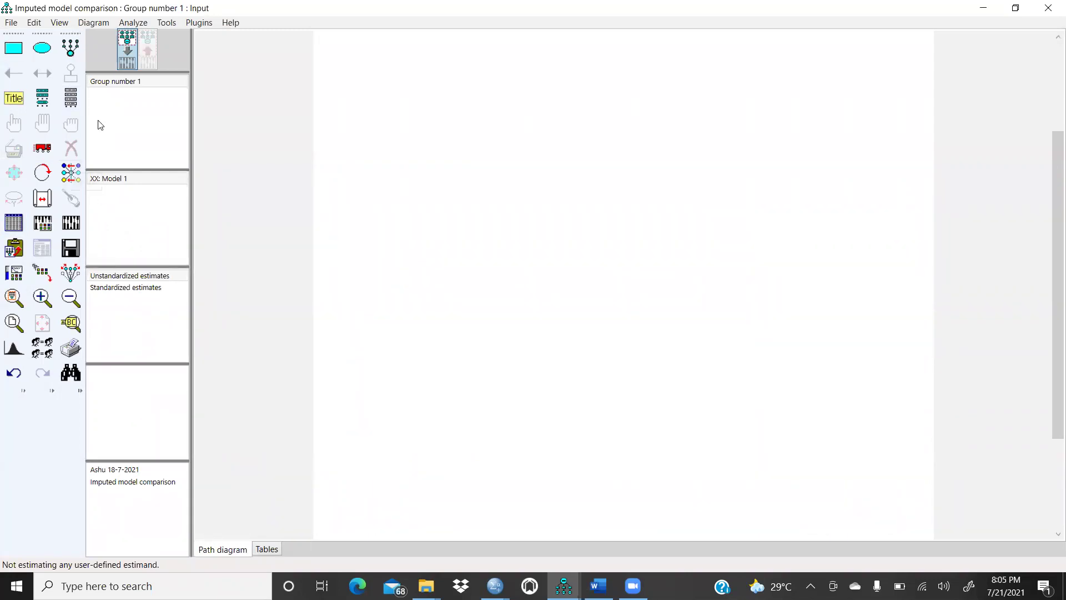
Place the dataset variables ENV, PEBE, GovPOL, PEREV and BehINT as observed variables on the empty path diagram.
left_click(71, 99)
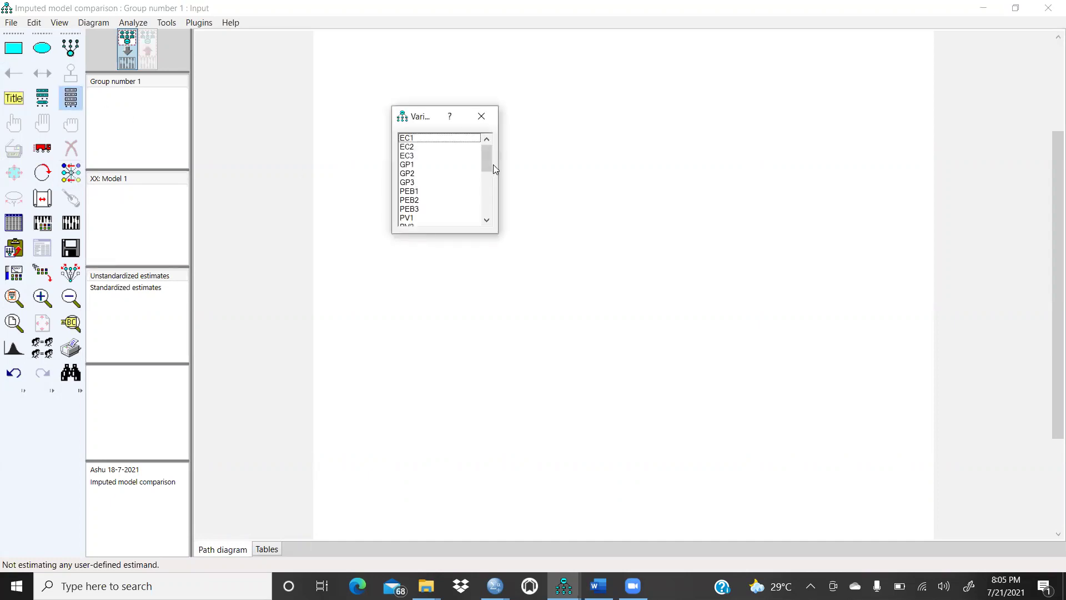
left_click_drag(487, 161, 488, 204)
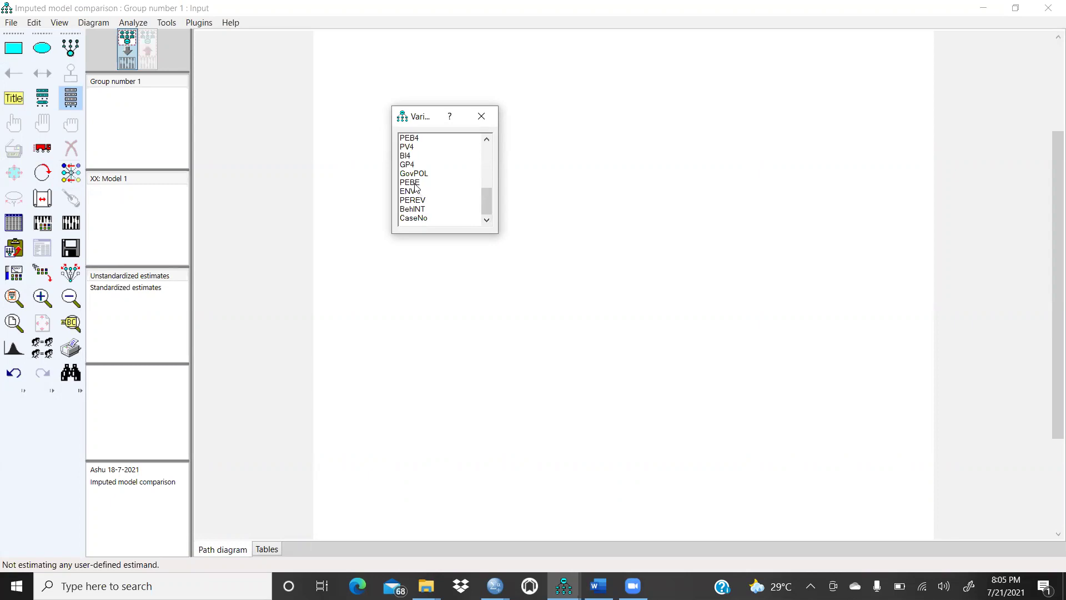
left_click_drag(408, 191, 546, 193)
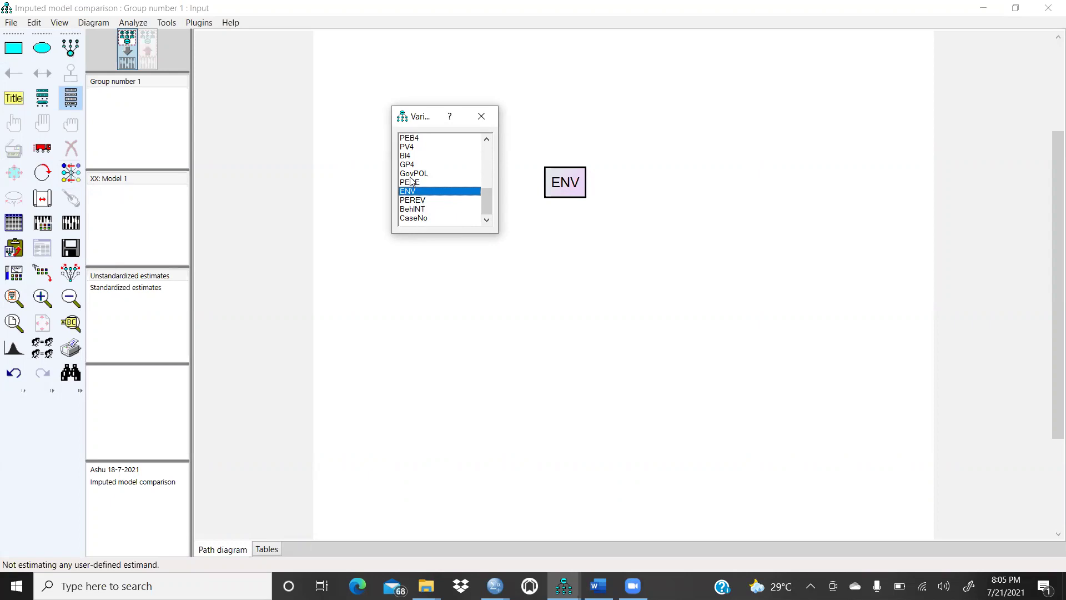
left_click_drag(412, 184, 574, 240)
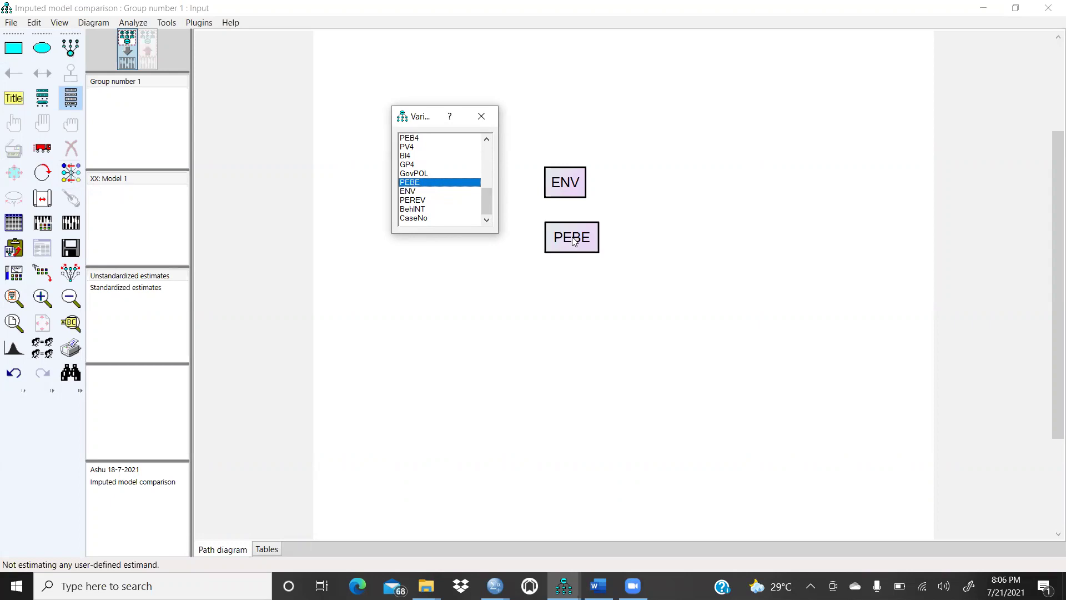
left_click_drag(414, 175, 572, 312)
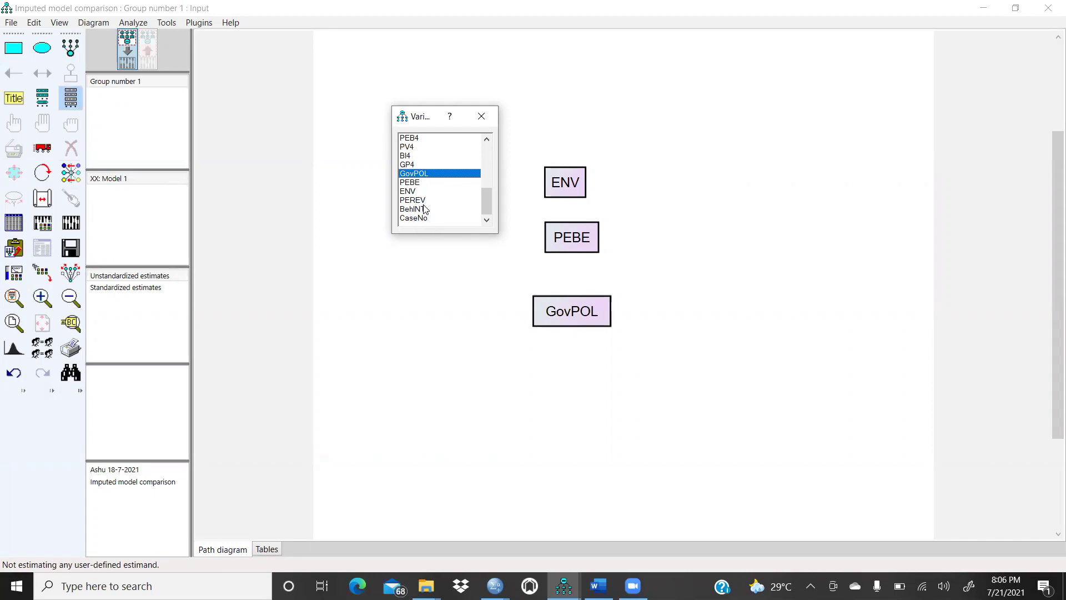
left_click_drag(414, 205, 682, 238)
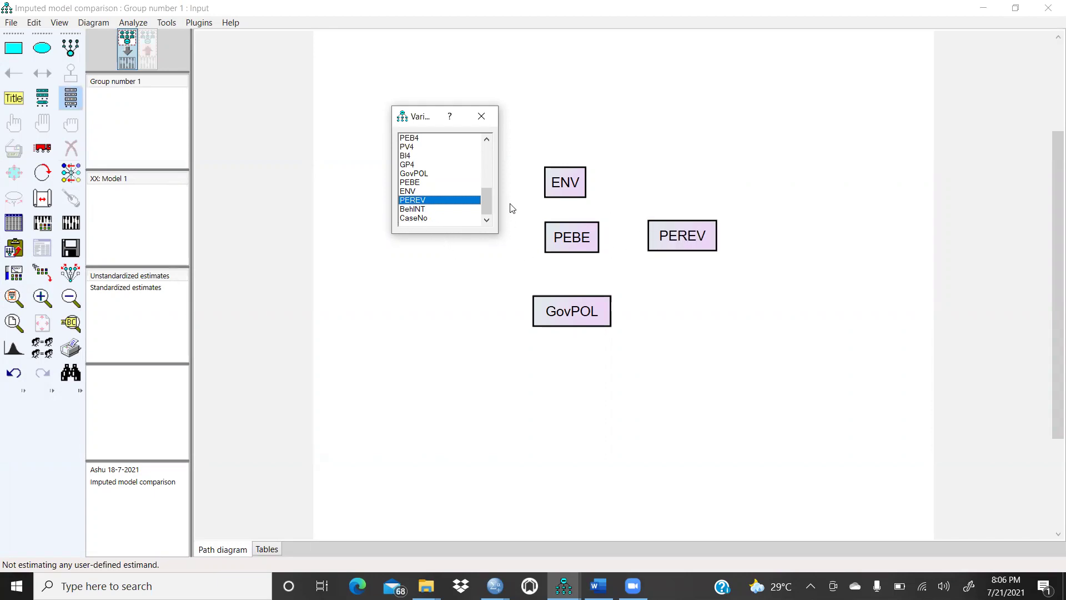
left_click_drag(416, 209, 827, 232)
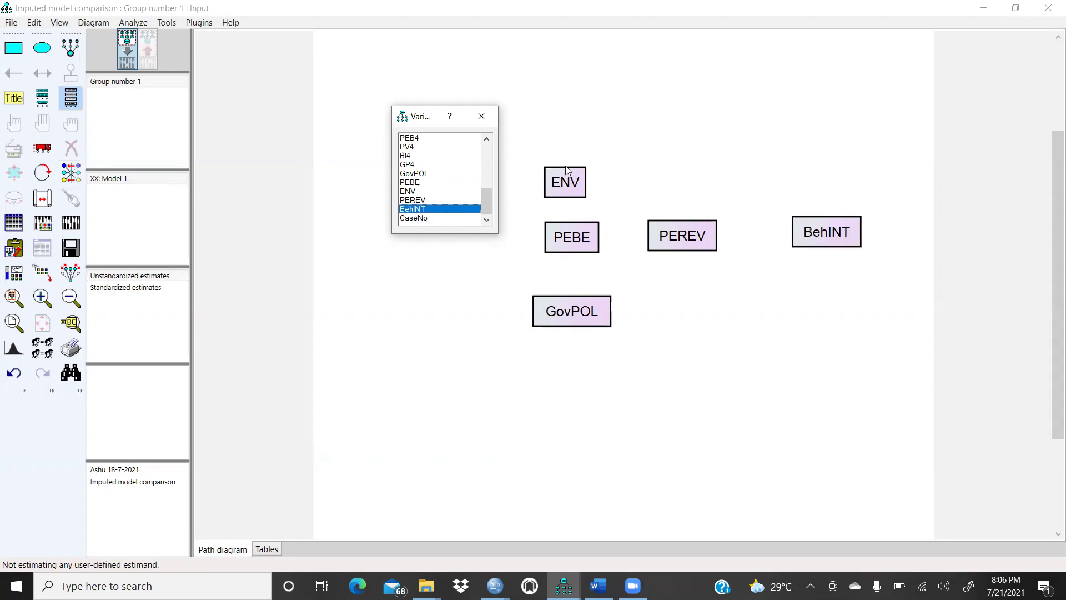
left_click(482, 116)
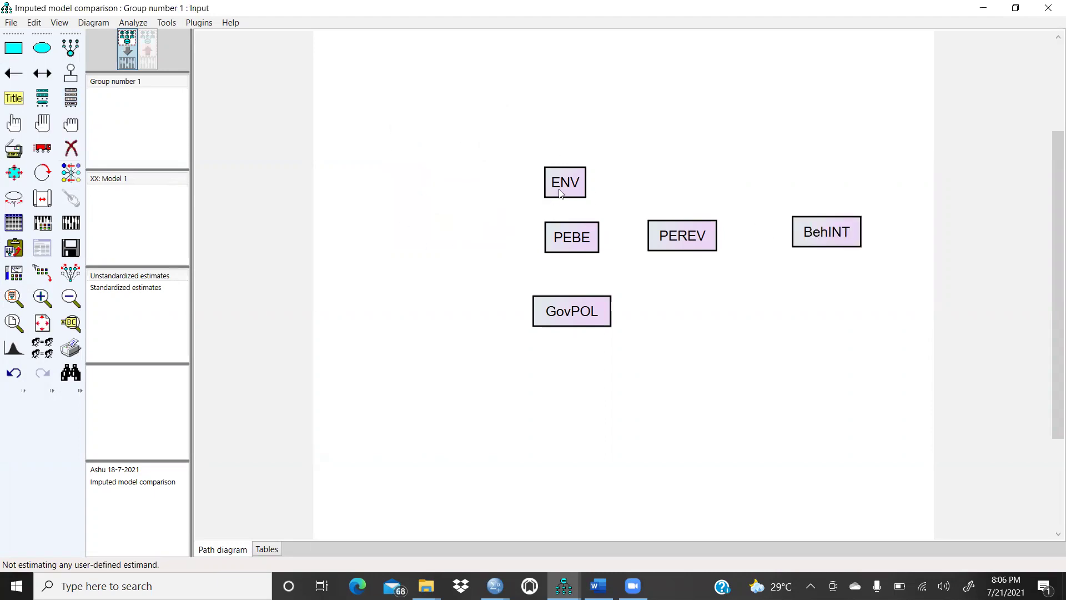
Arrange ENV, PEBE and GovPOL in a column, with PEREV to their right and BehINT beyond PEREV.
left_click(13, 123)
left_click(42, 147)
left_click_drag(566, 185, 425, 165)
left_click_drag(578, 242, 419, 264)
left_click_drag(588, 314, 449, 368)
left_click_drag(690, 226, 599, 268)
left_click_drag(828, 227, 789, 267)
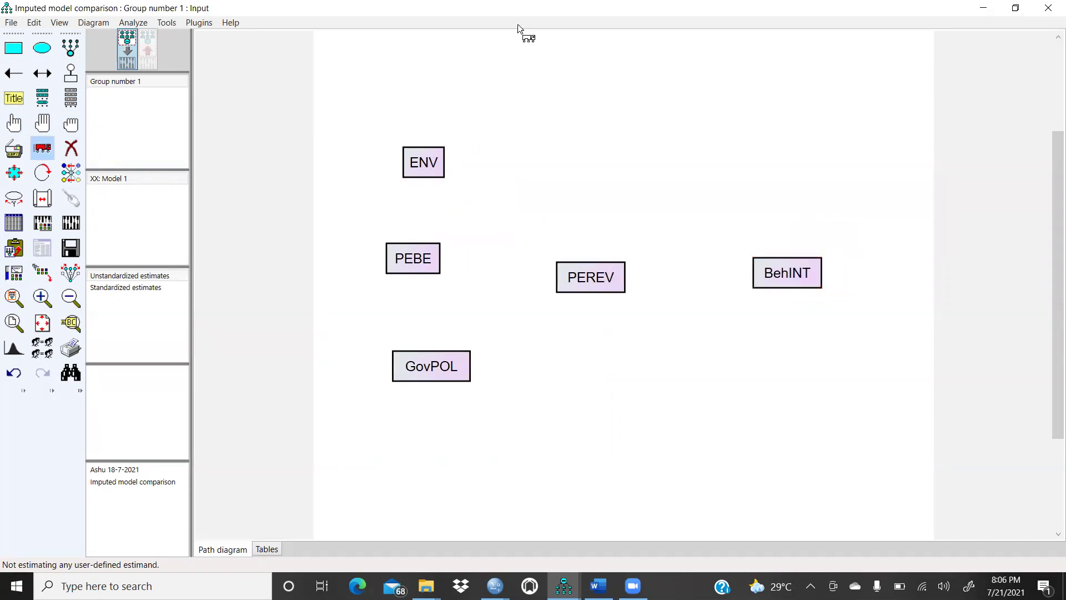
Resize the ENV and PEBE boxes, making both wider.
left_click(15, 175)
left_click_drag(416, 160, 388, 187)
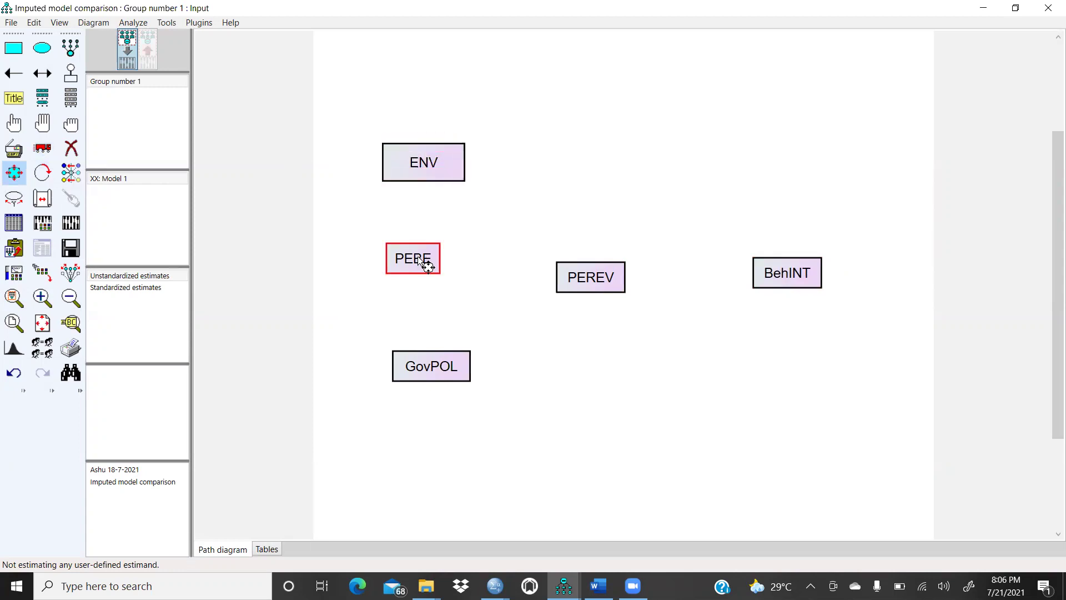
left_click_drag(479, 281, 461, 276)
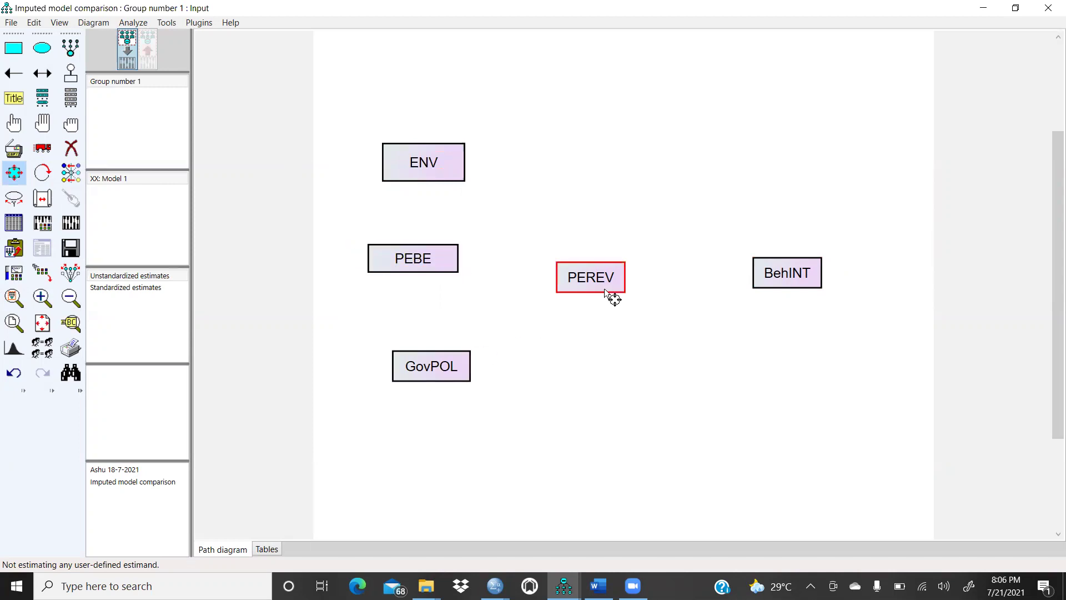
Draw single-headed paths from ENV, PEBE and GovPOL to PEREV, and from PEREV to BehINT.
left_click(14, 73)
mouse_move(464, 172)
left_mouse_down()
mouse_move(574, 295)
mouse_move(575, 280)
left_mouse_up()
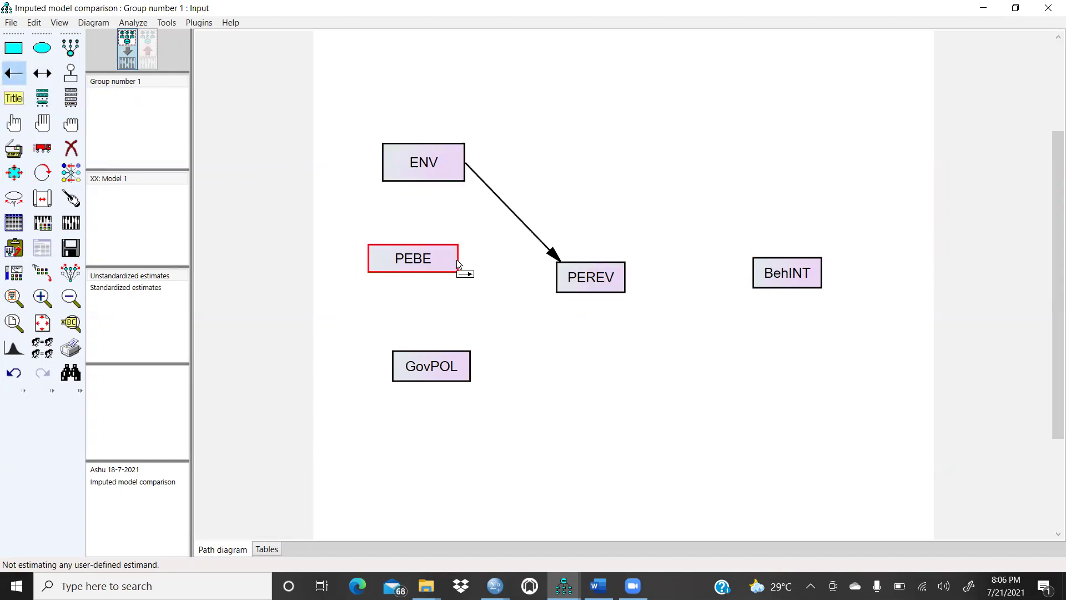
left_click_drag(445, 261, 560, 281)
mouse_move(466, 366)
left_mouse_down()
mouse_move(549, 295)
mouse_move(583, 284)
mouse_move(775, 282)
left_mouse_up()
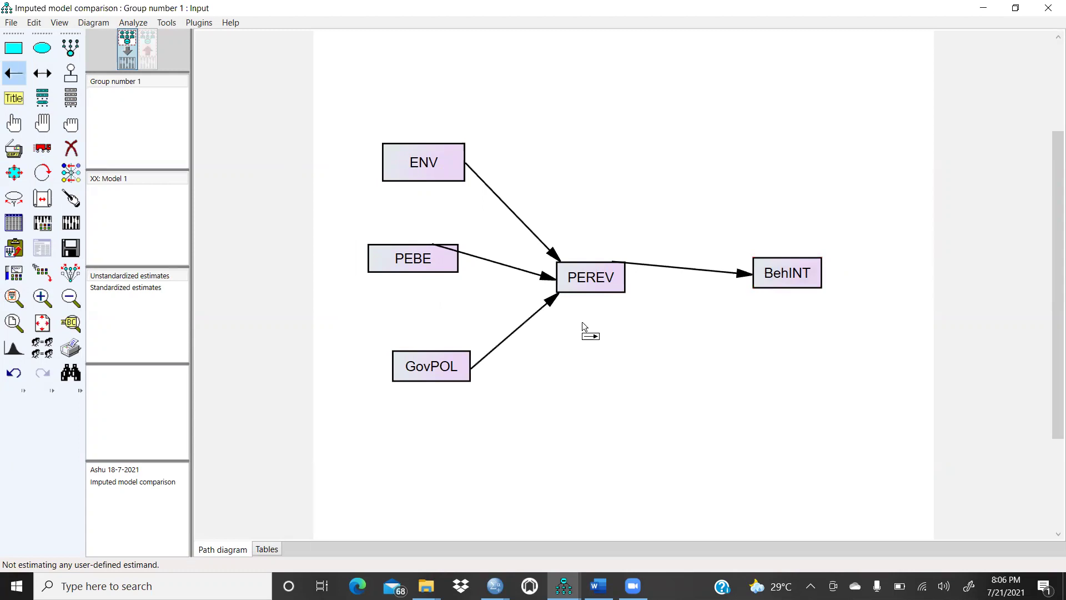
Draw covariances between each pair of the exogenous variables ENV, PEBE and GovPOL.
left_click(42, 73)
left_click_drag(409, 368, 389, 164)
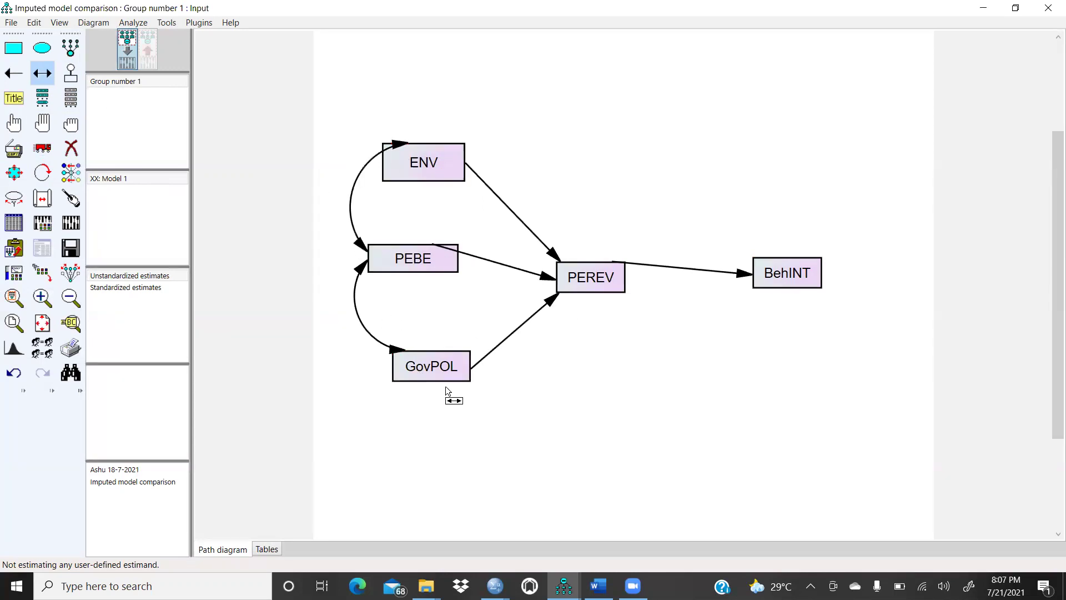
left_click_drag(352, 378, 419, 161)
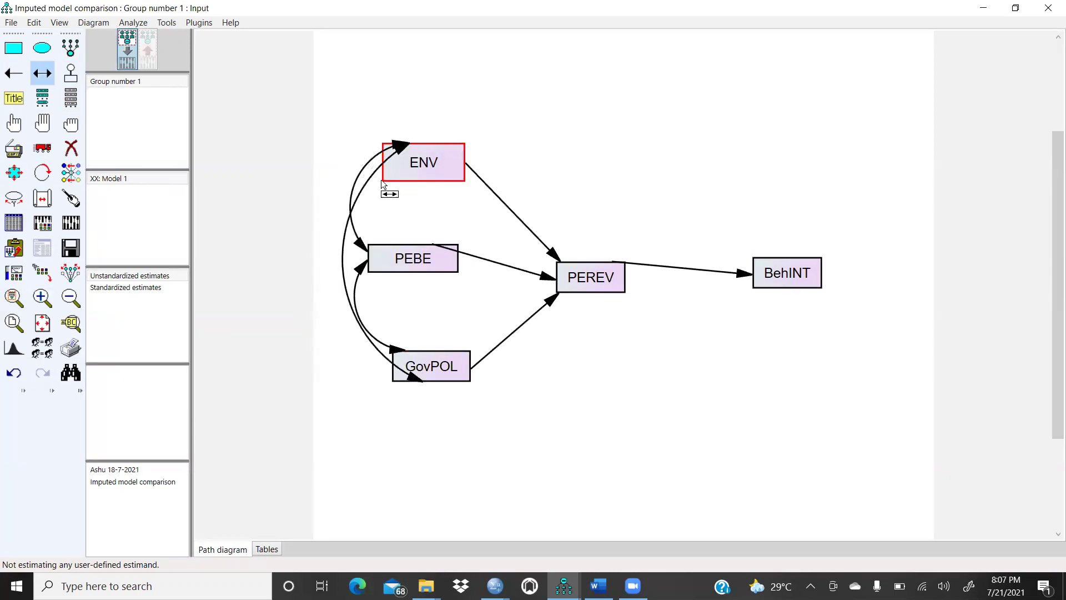
Touch up the arrow connections on ENV, PEBE, GovPOL, PEREV and BehINT.
left_click(78, 199)
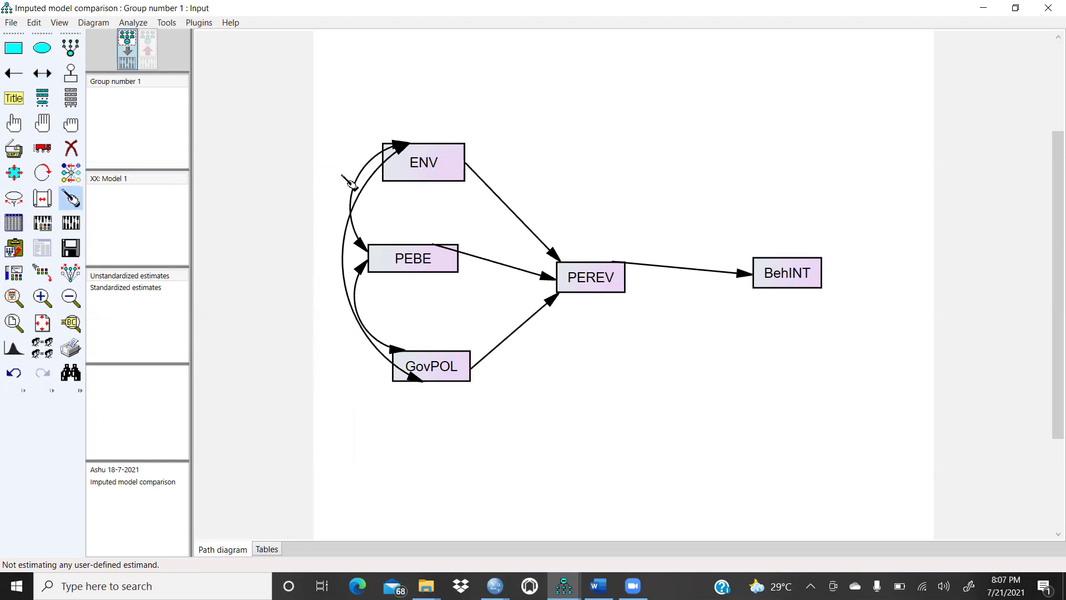
left_click(439, 175)
left_click(430, 269)
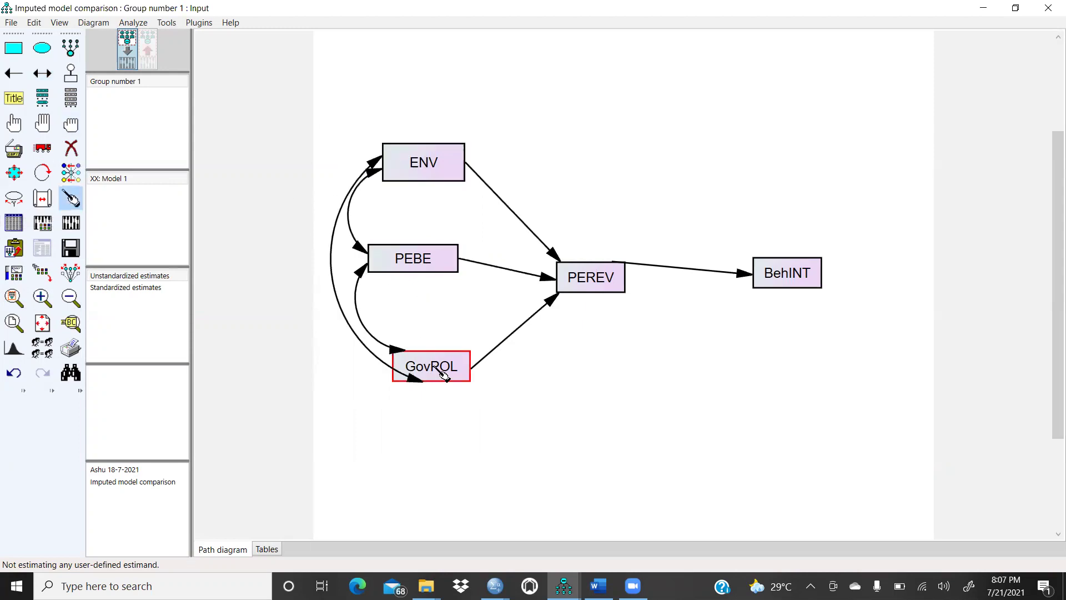
left_click(439, 367)
left_click(607, 281)
left_click(778, 280)
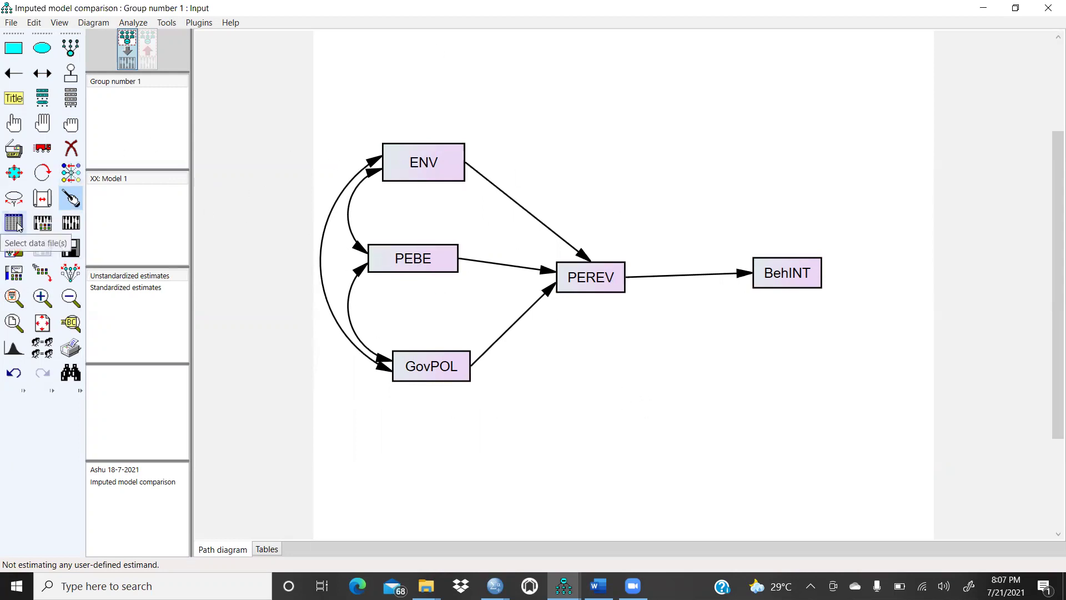
Review the output options in Analysis Properties and try to calculate the estimates, cancelling the analysis.
left_click(42, 224)
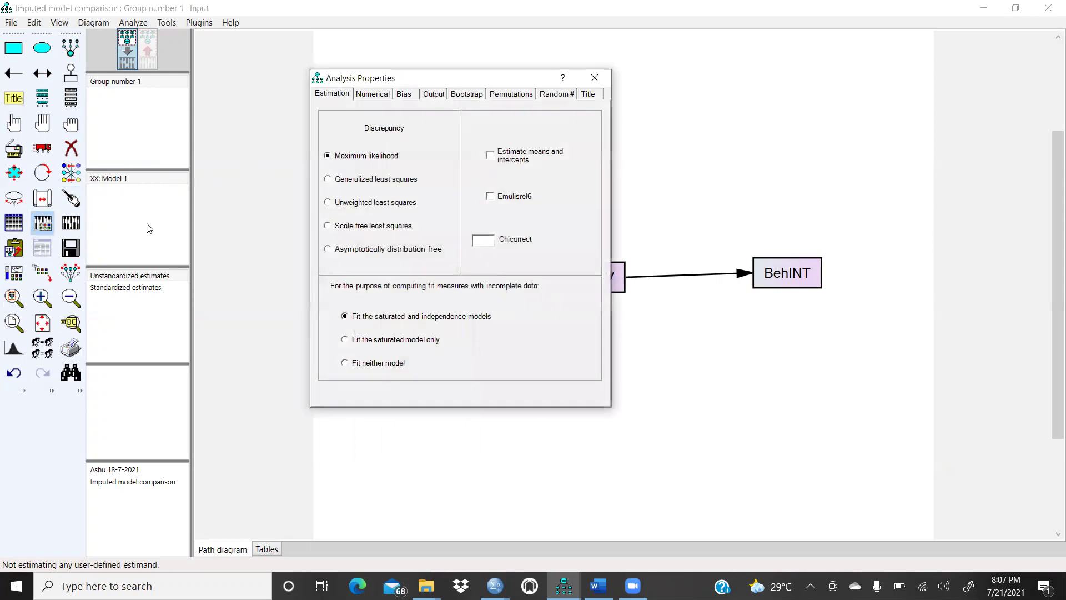
left_click(433, 94)
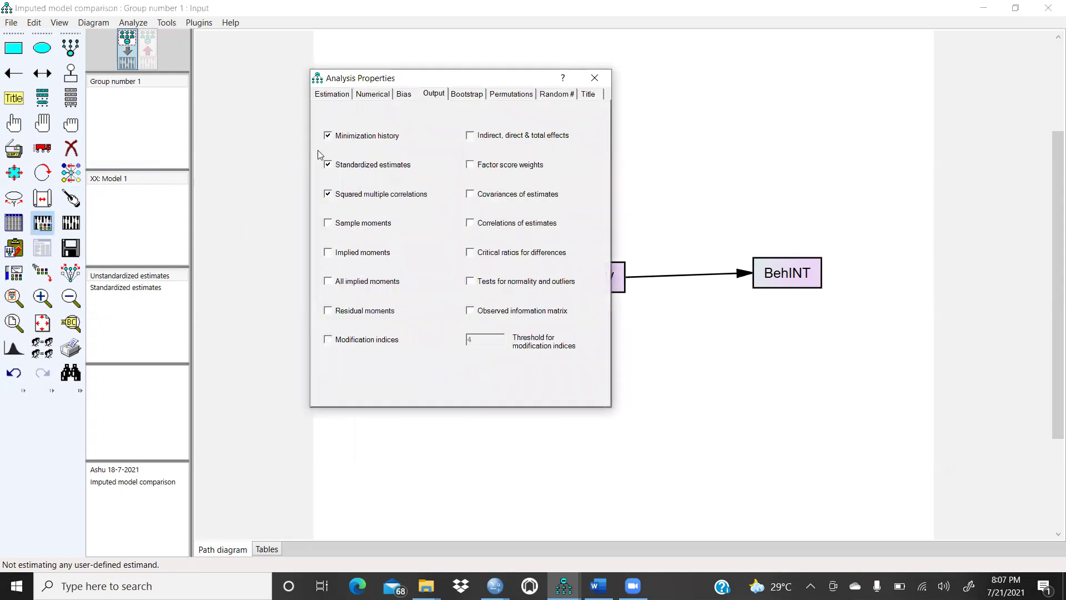
left_click(604, 82)
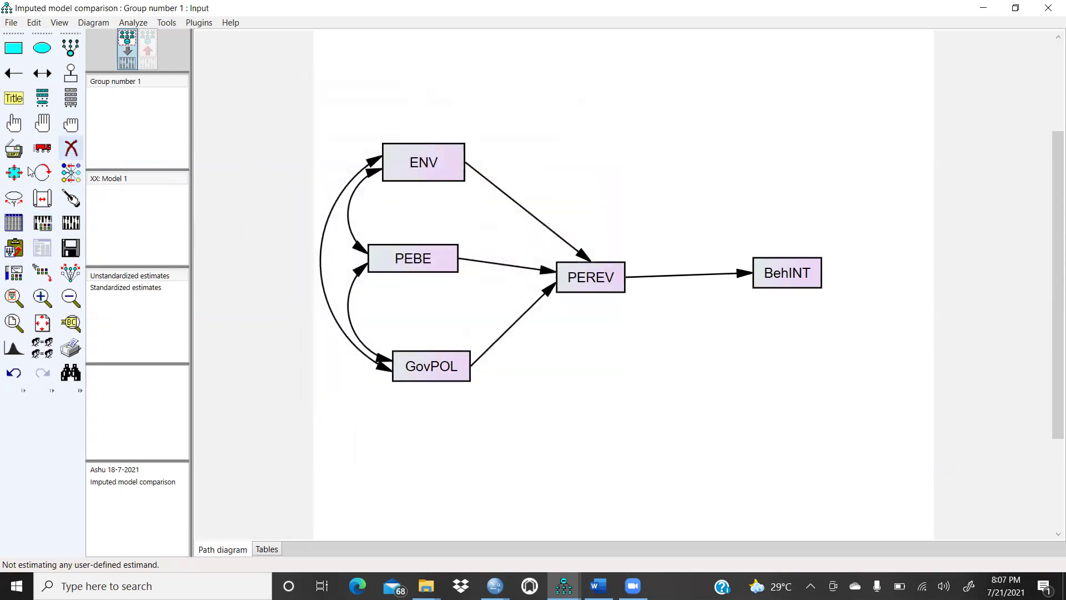
left_click(71, 224)
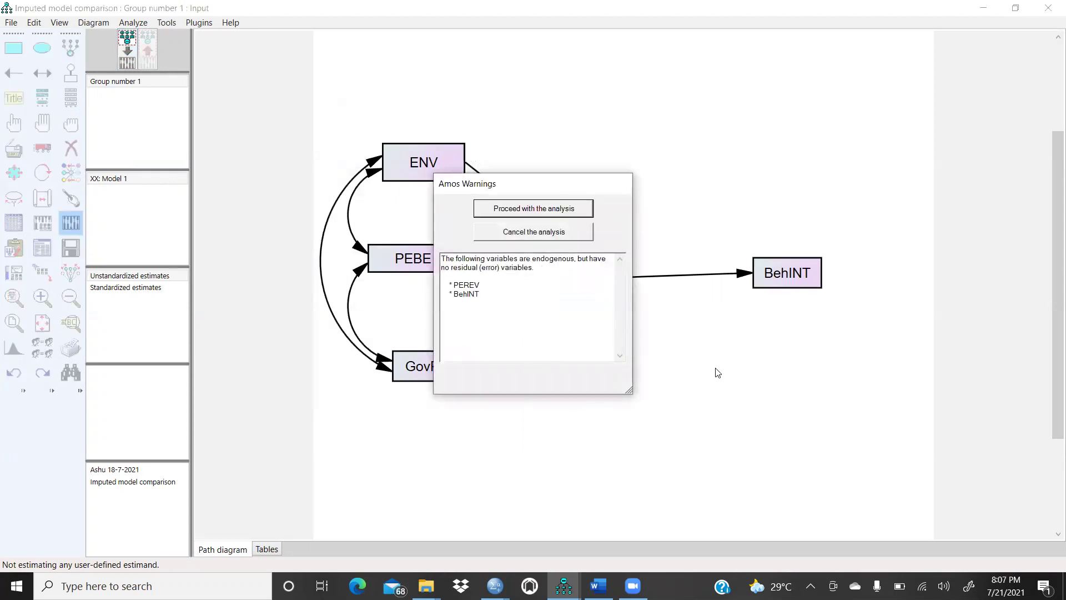
left_click(503, 233)
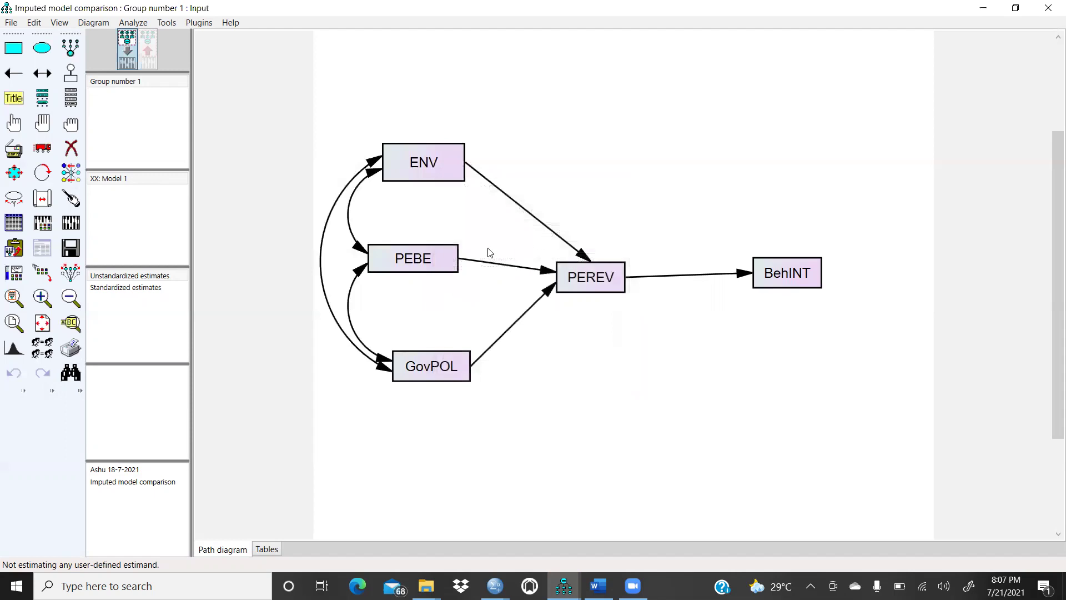
Add a residual variable to BehINT and name the unobserved variables automatically.
left_click(70, 72)
left_click(782, 269)
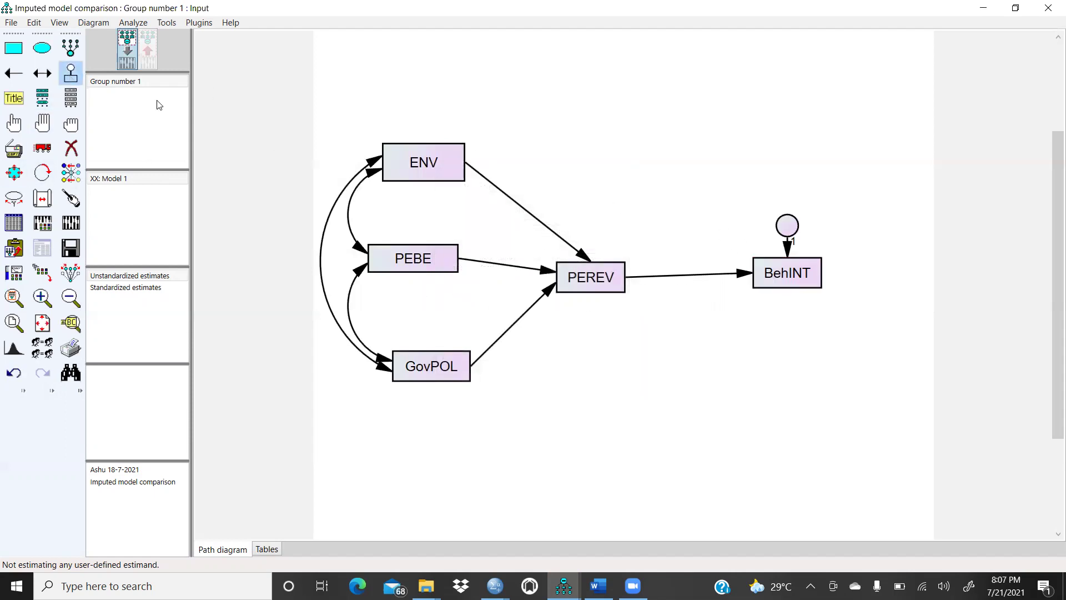
left_click(205, 24)
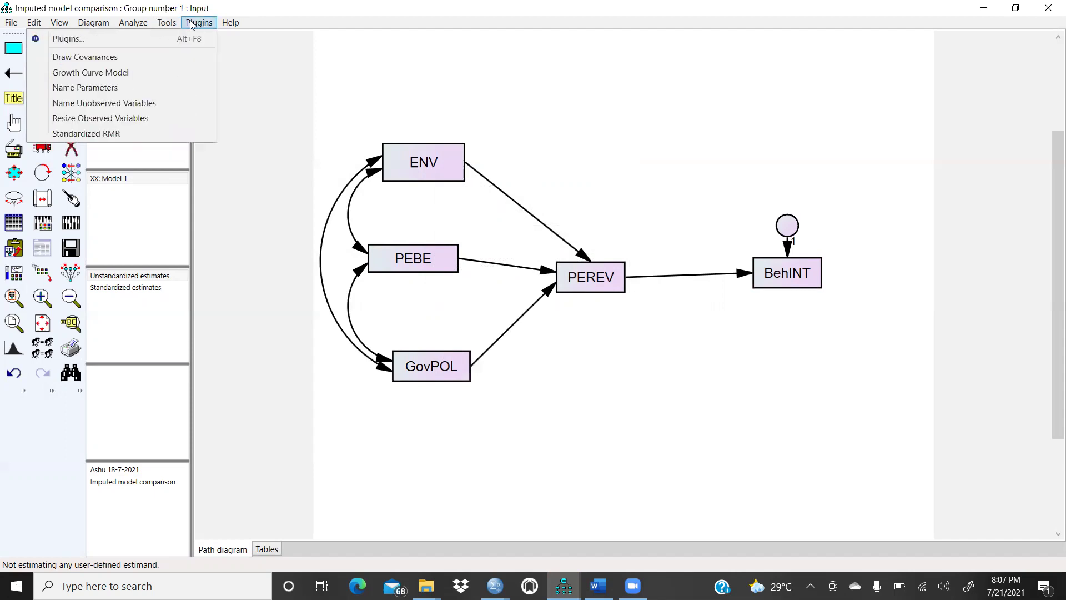
left_click(116, 103)
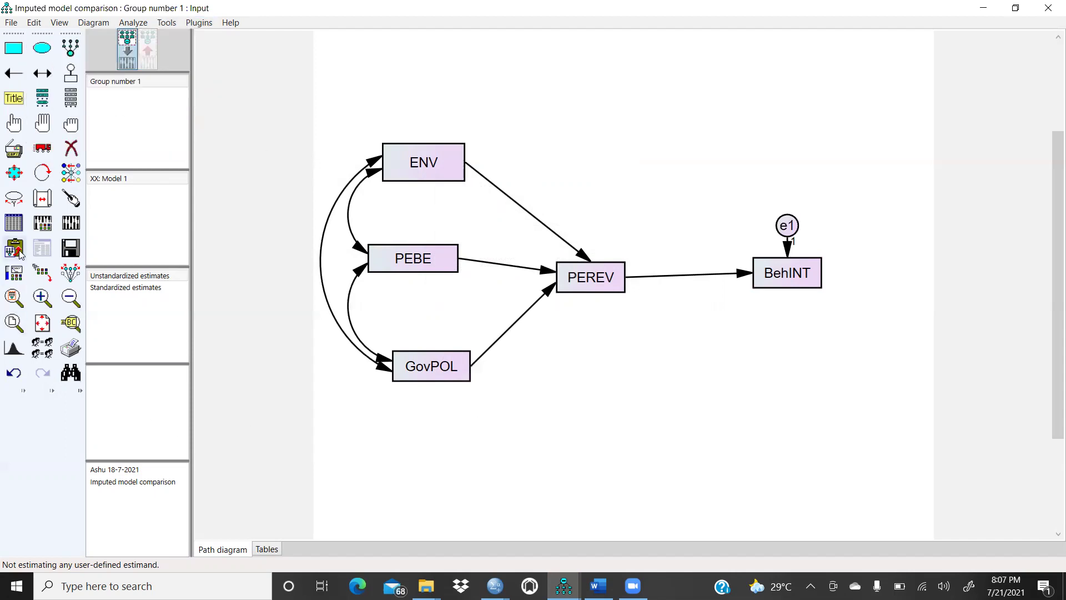
Retry and cancel the estimate calculation, and add a residual variable to PEREV, rotated to the box's lower-right side.
left_click(66, 224)
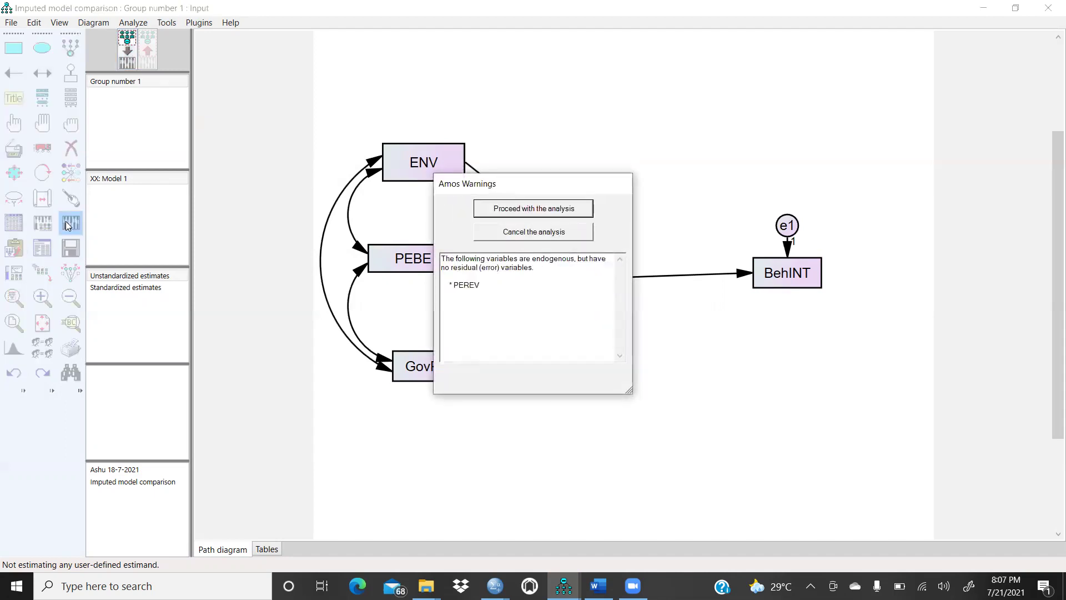
left_click(546, 235)
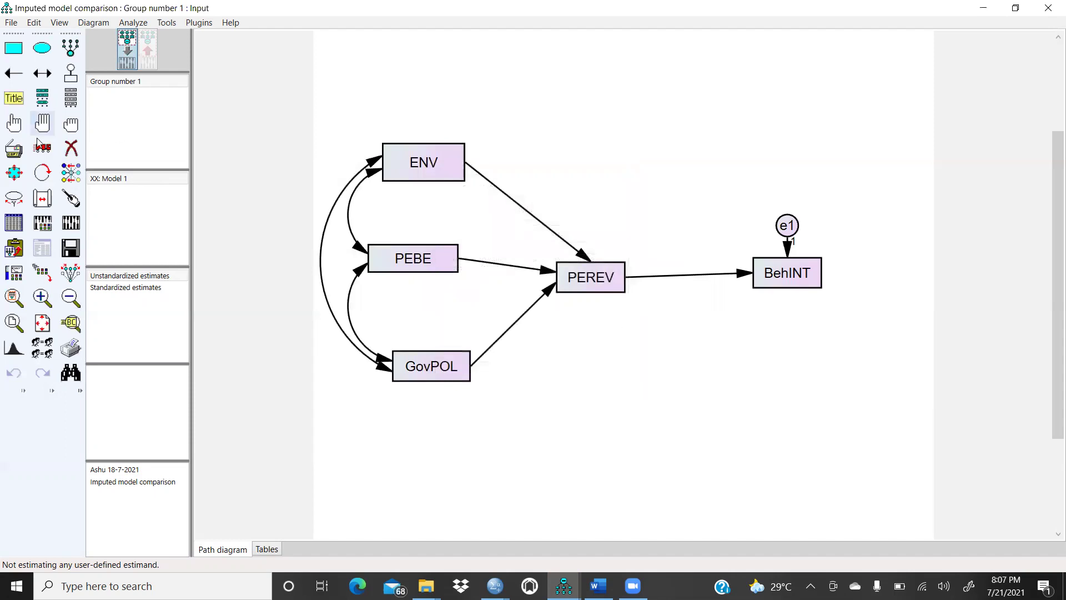
left_click(70, 73)
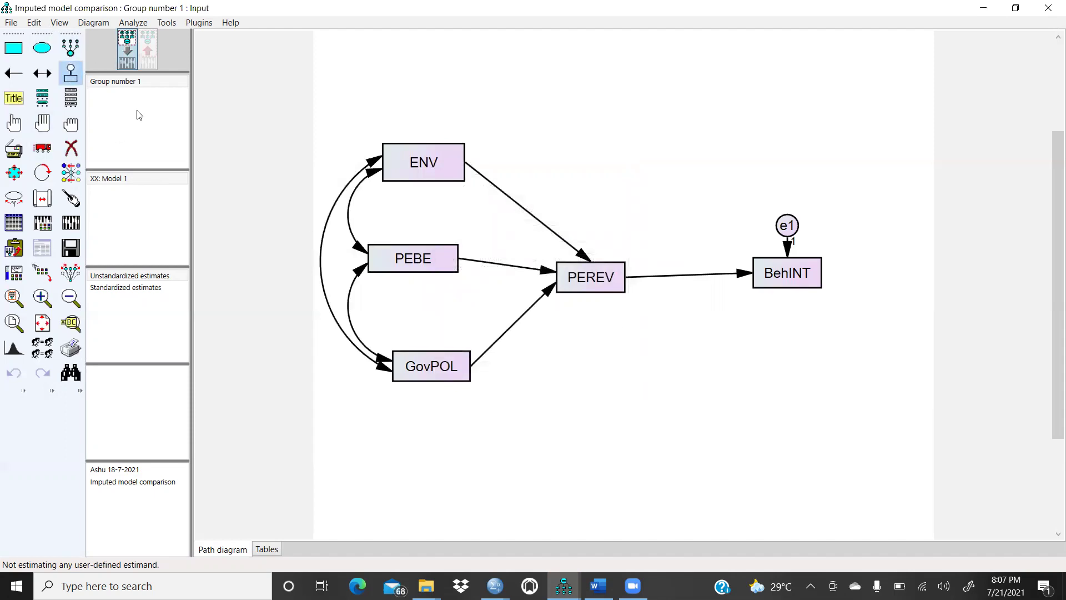
left_click(588, 276)
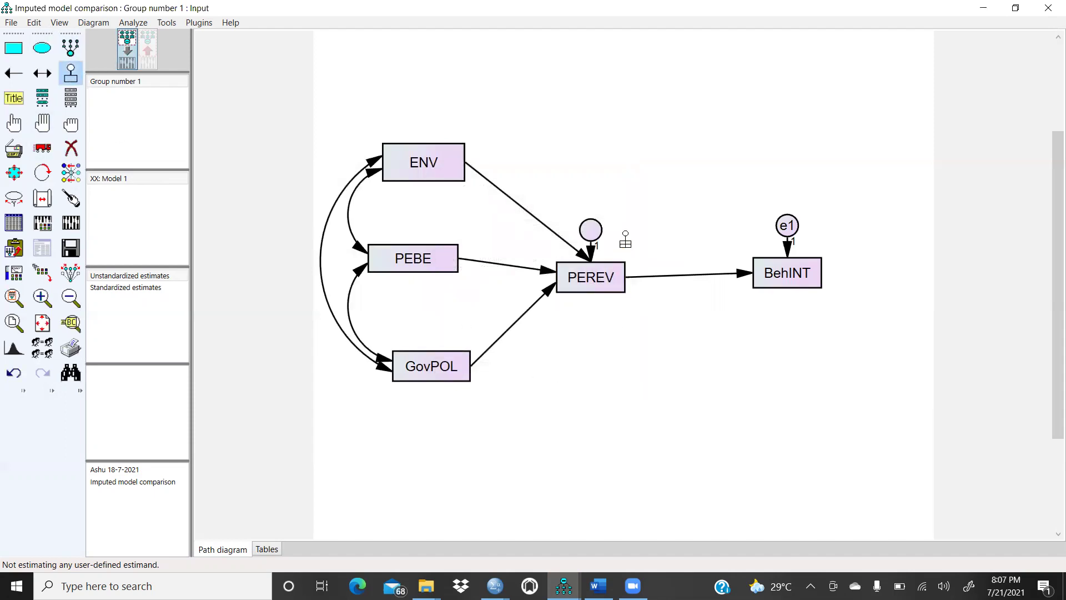
left_click(592, 276)
left_click(592, 276)
left_click(592, 275)
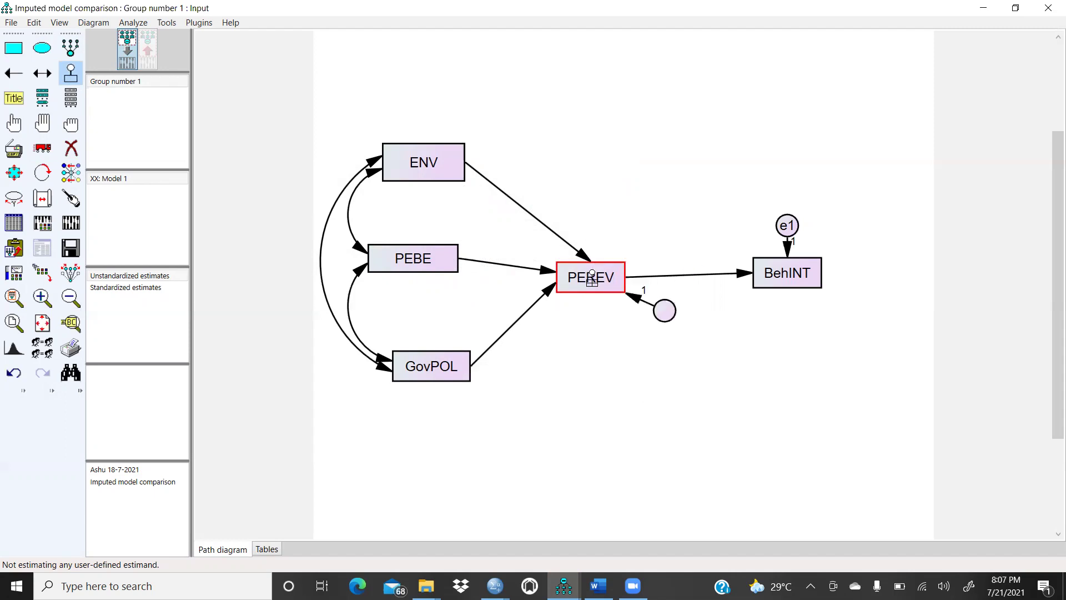
Rotate PEREV's residual variable directly below its box and name the unobserved variables automatically.
left_click(592, 276)
left_click(202, 23)
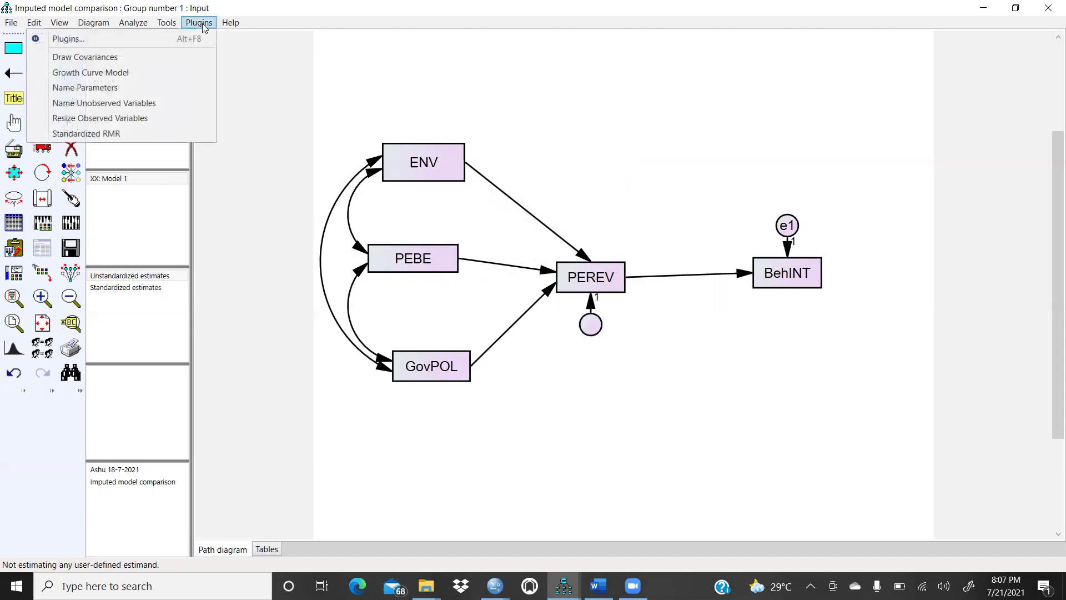
left_click(109, 104)
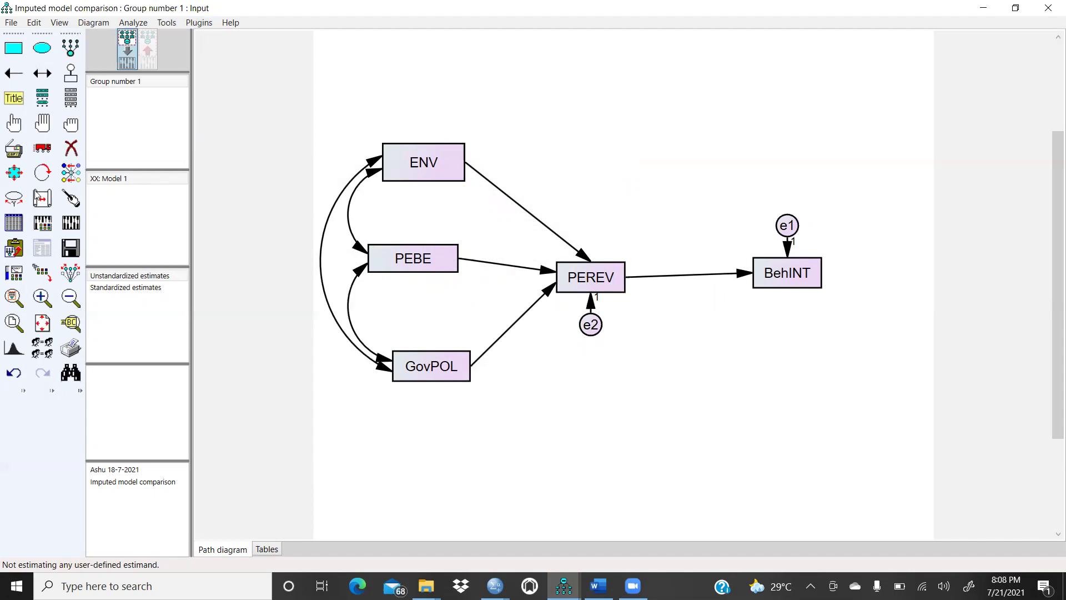
Calculate the estimates and review the model notes, estimates and model fit summary in the text output.
left_click(70, 223)
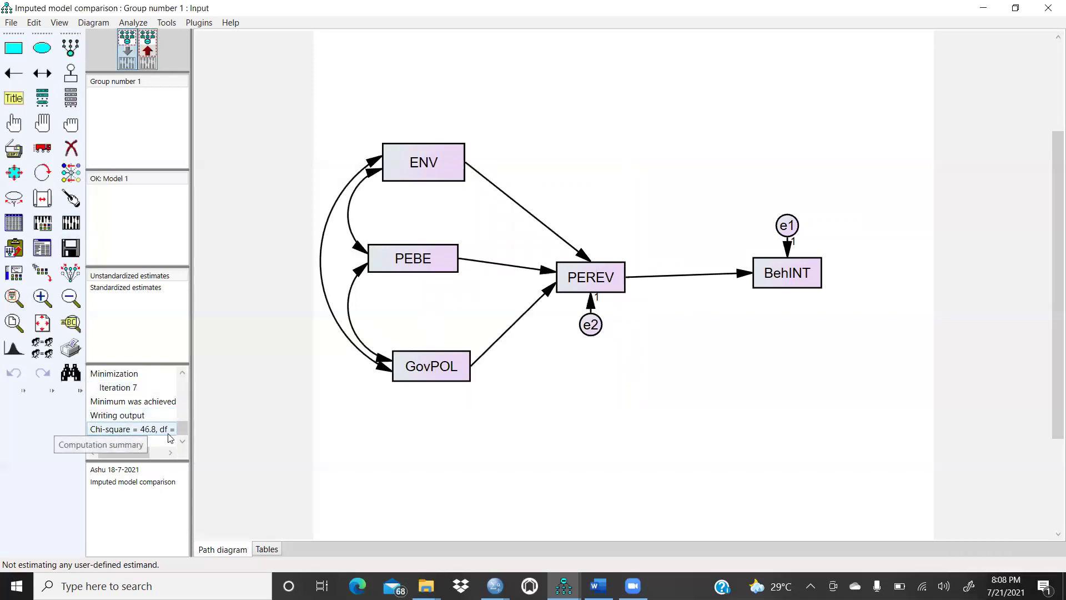
left_click(42, 248)
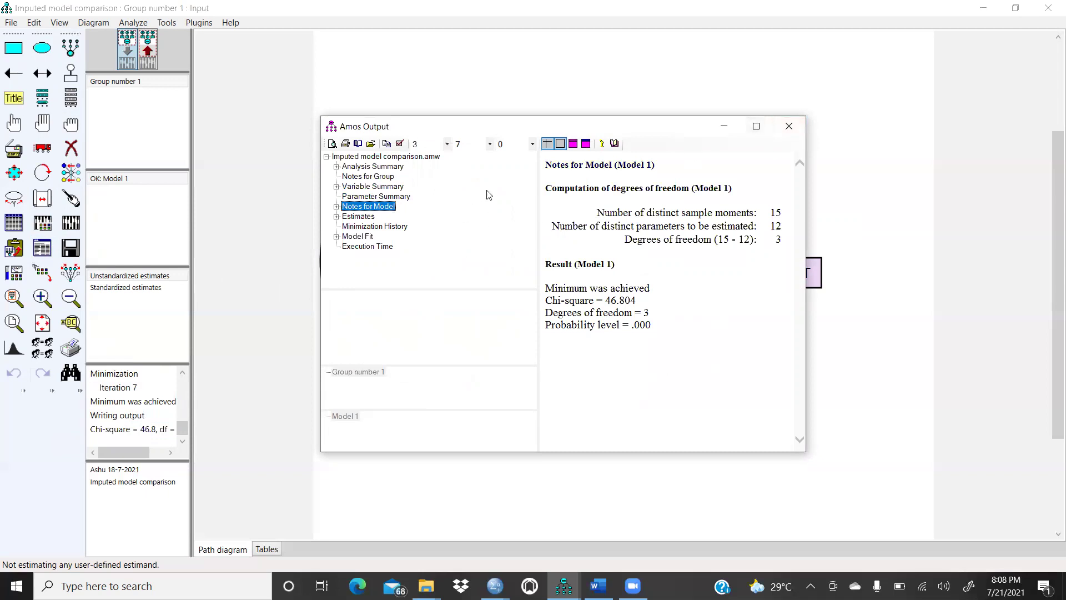
left_click(757, 126)
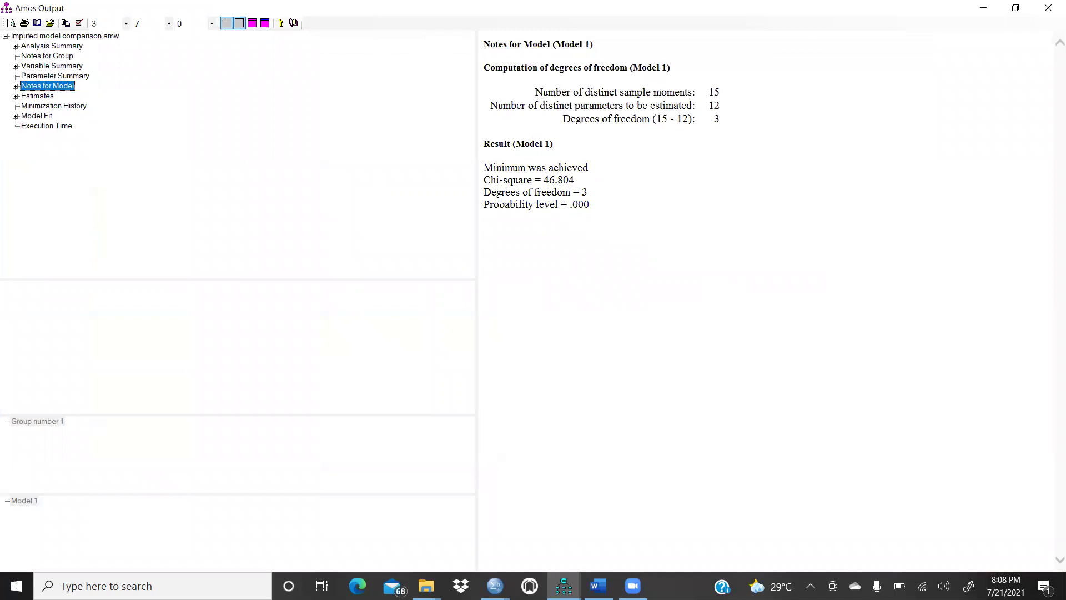
left_click(39, 96)
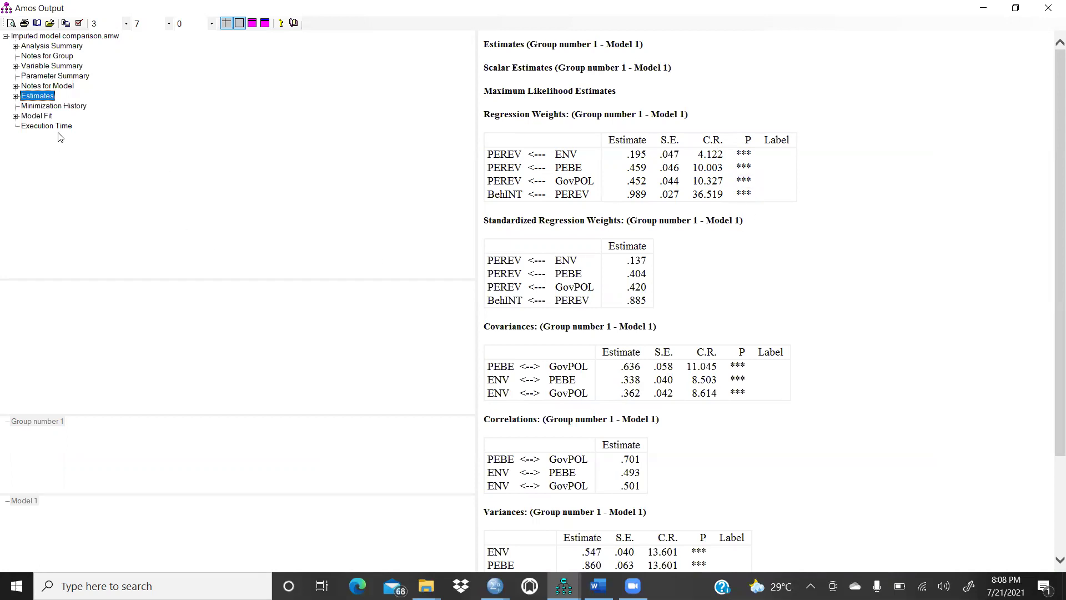
left_click(45, 118)
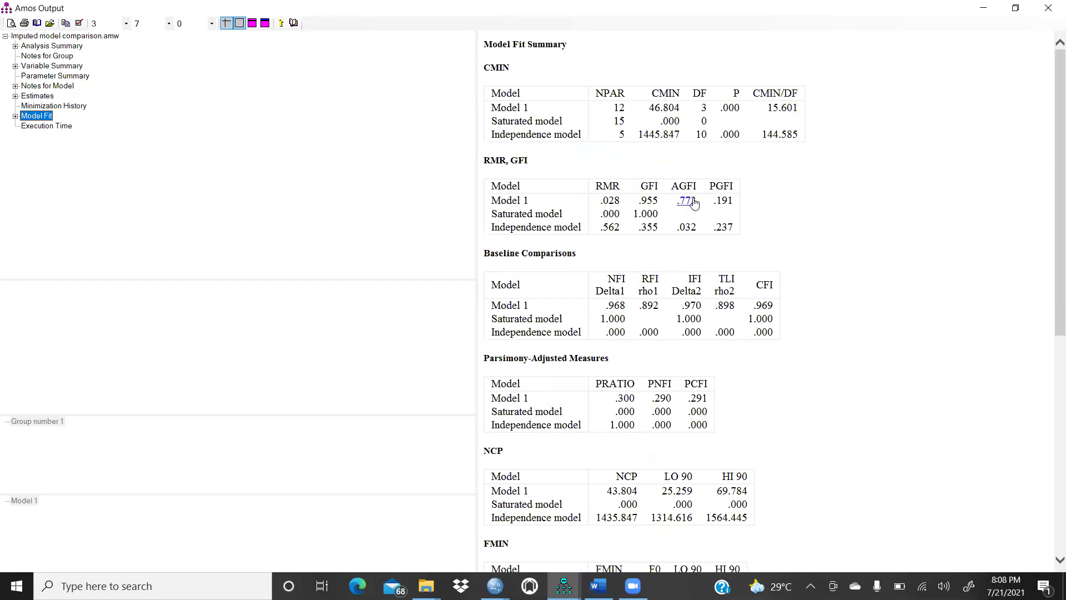
scroll(793, 226, "down", 5)
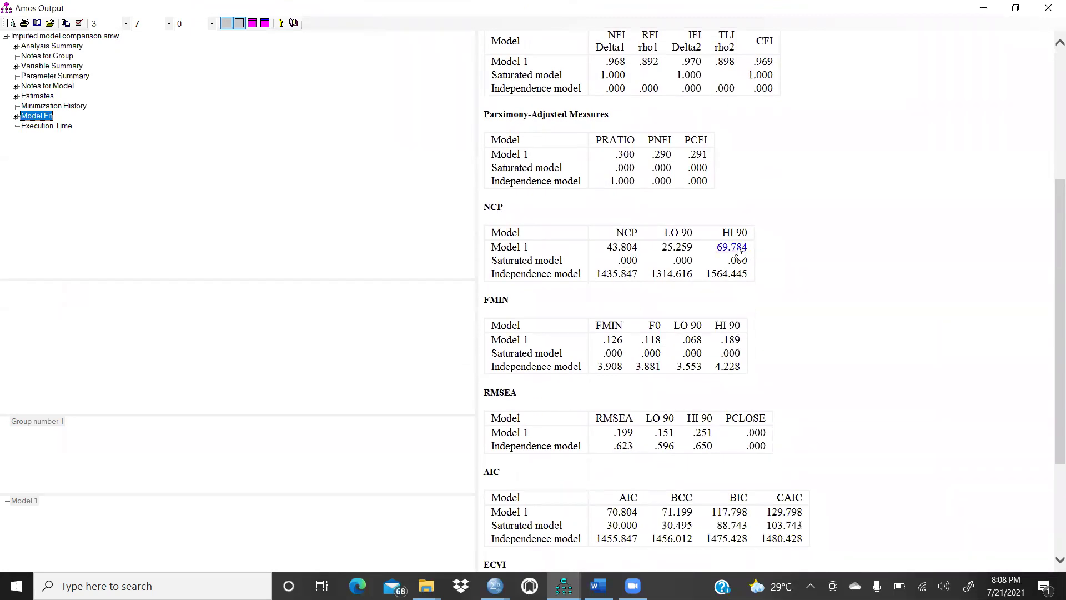
scroll(645, 371, "up", 5)
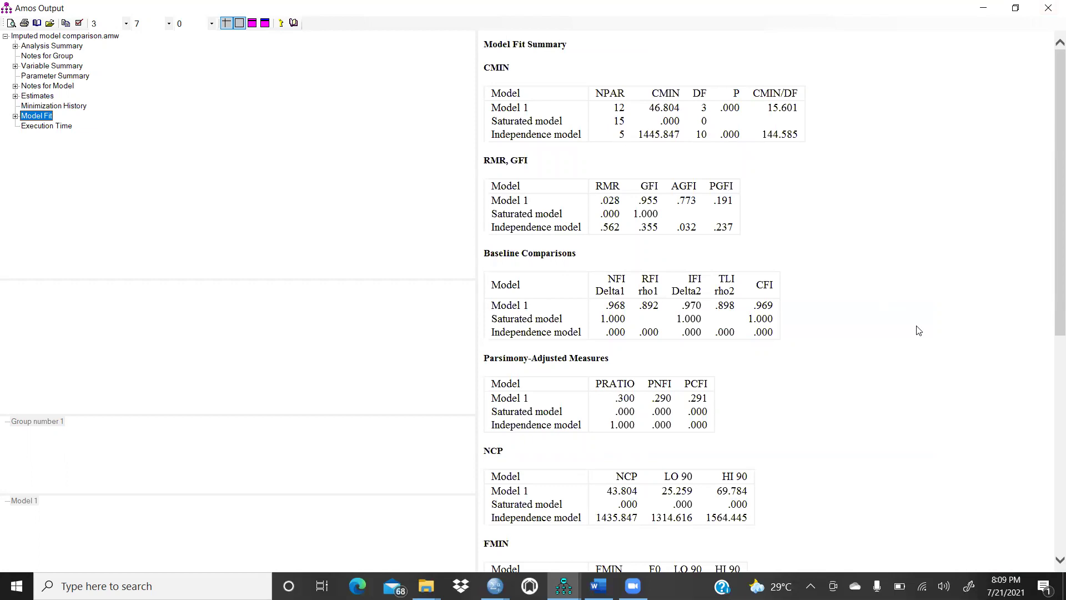
Show the unstandardized and standardized estimates on the Imputed model comparison path diagram and return to the input view.
mouse_move(564, 585)
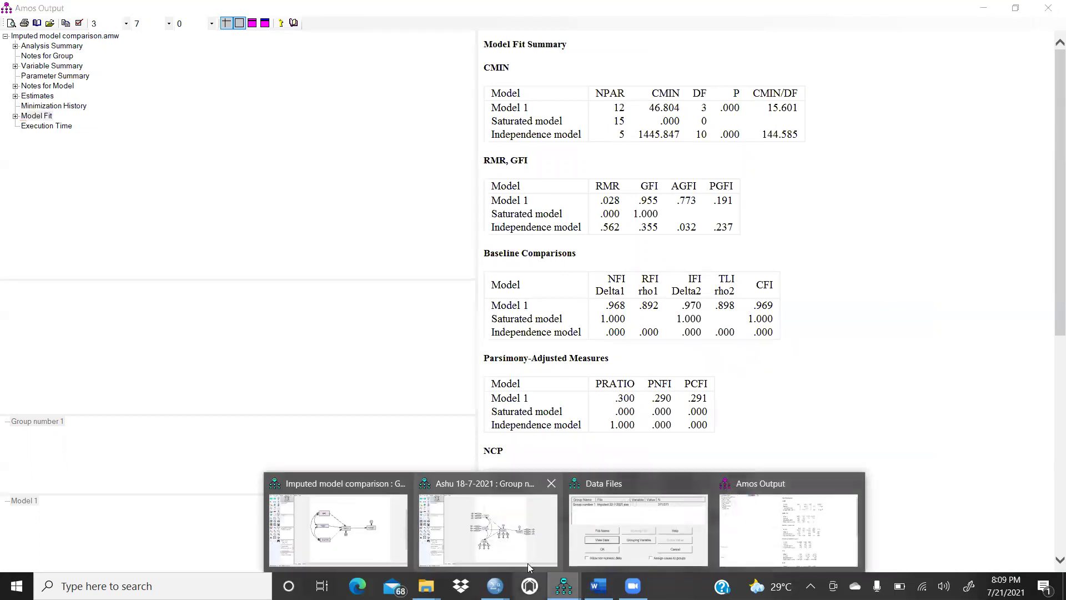
left_click(364, 531)
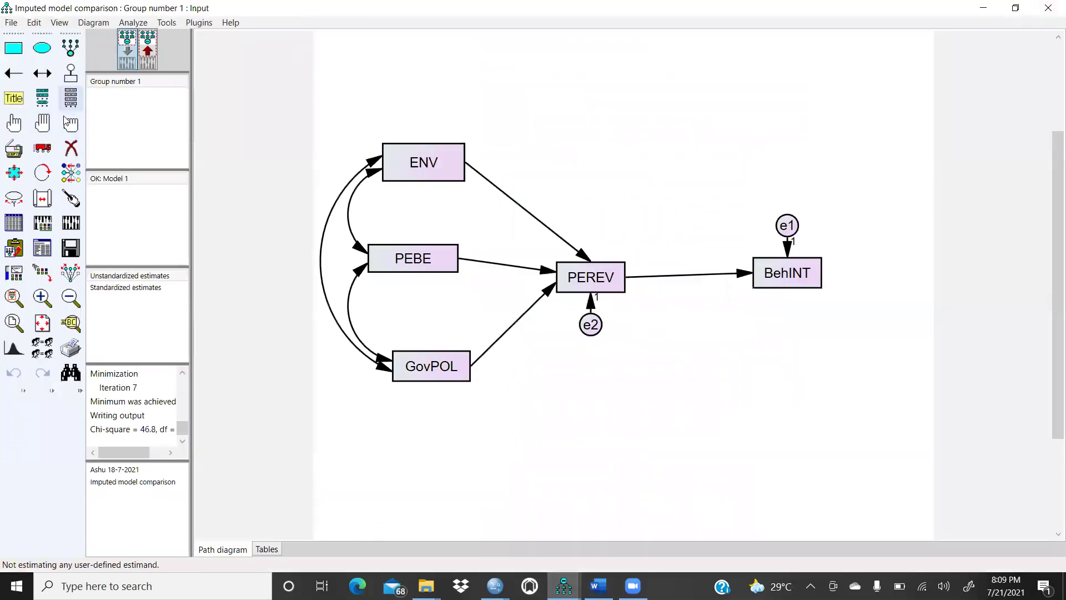
left_click(147, 51)
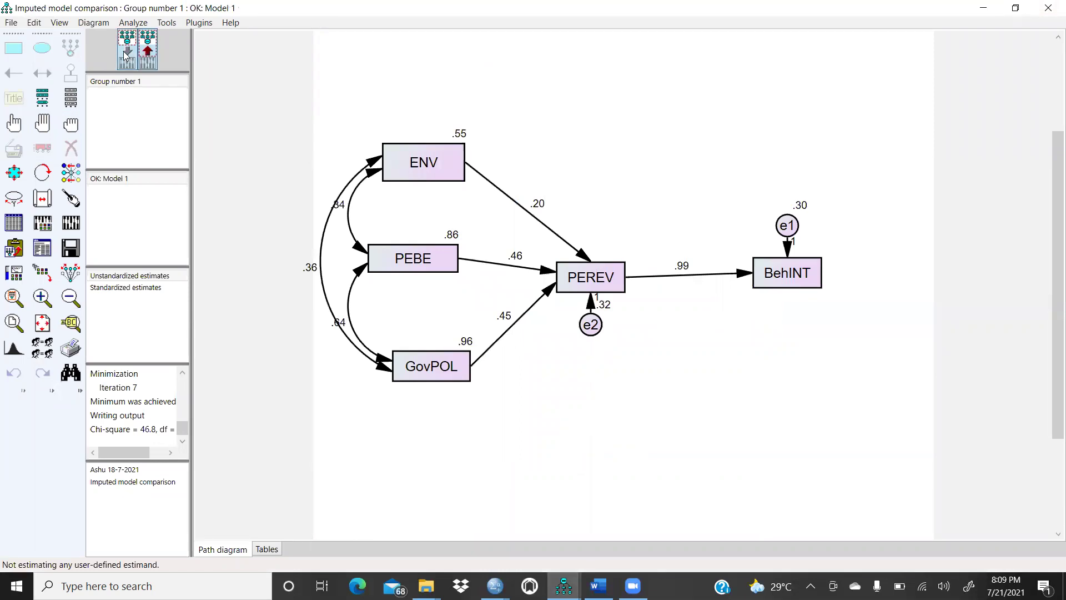
left_click(125, 287)
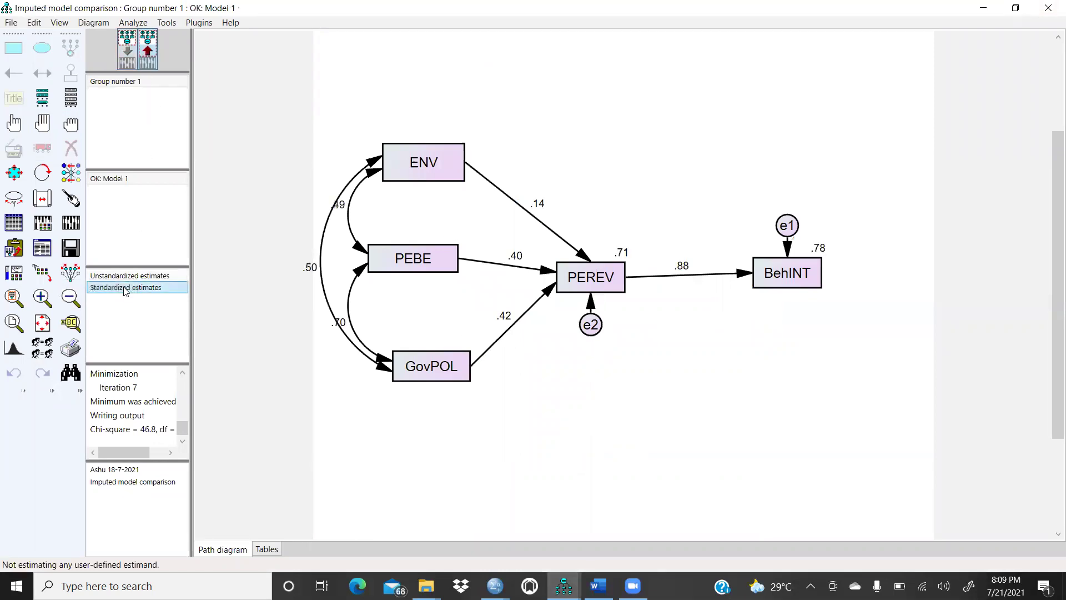
left_click(128, 52)
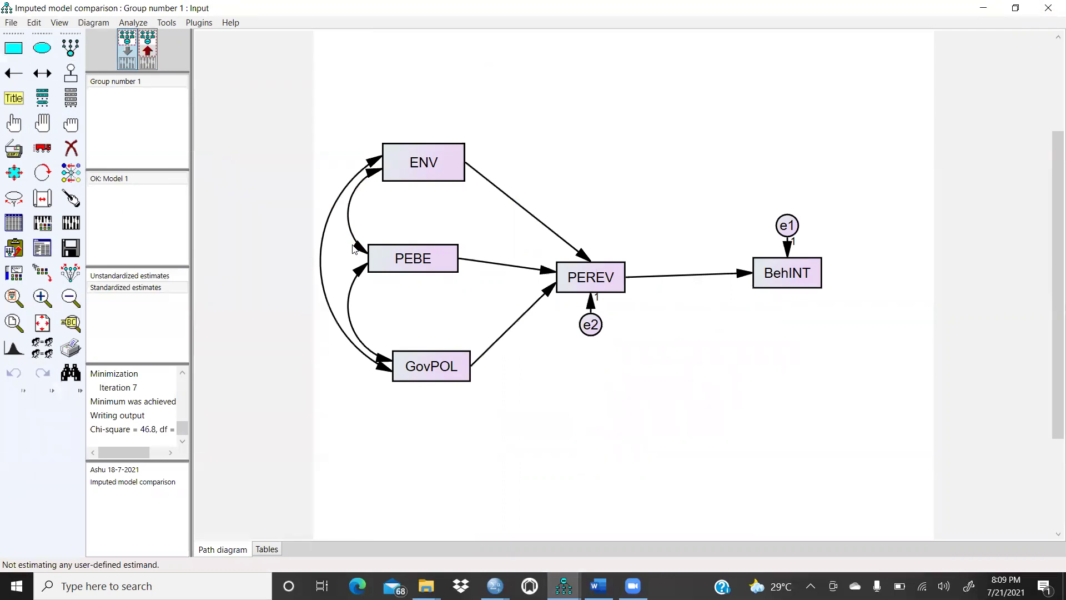
left_click(125, 179)
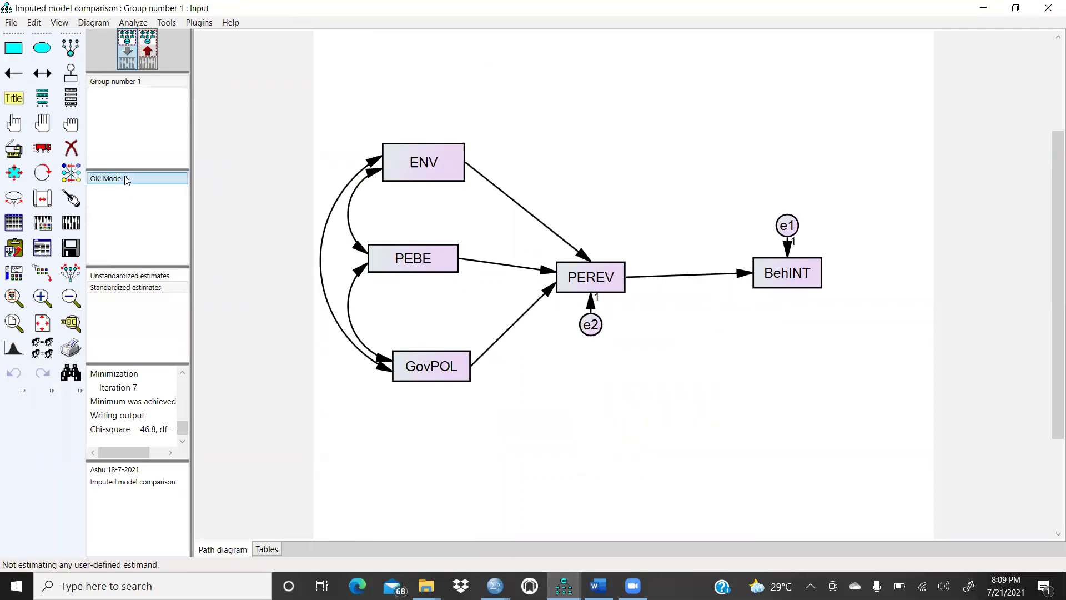
double_click(125, 179)
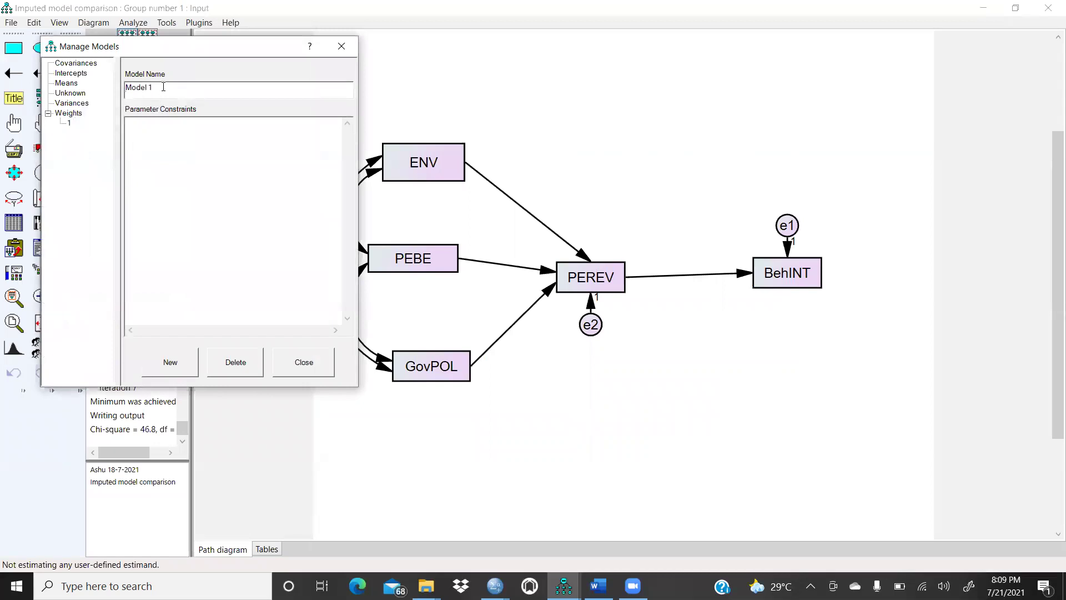
left_click(301, 367)
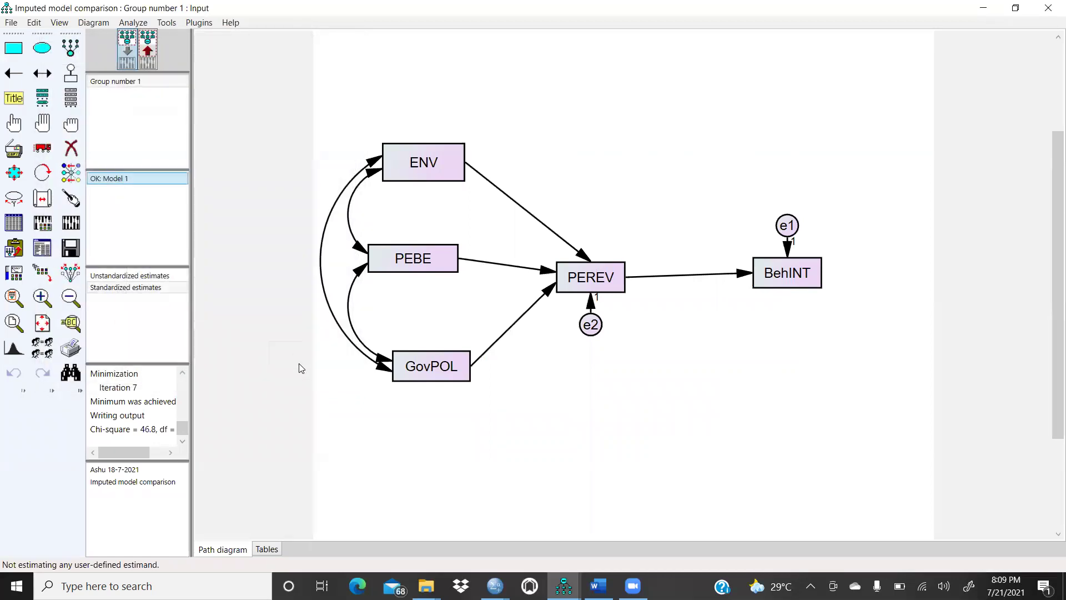
Create a second model named Model 2 in Manage Models.
double_click(139, 178)
left_click(171, 364)
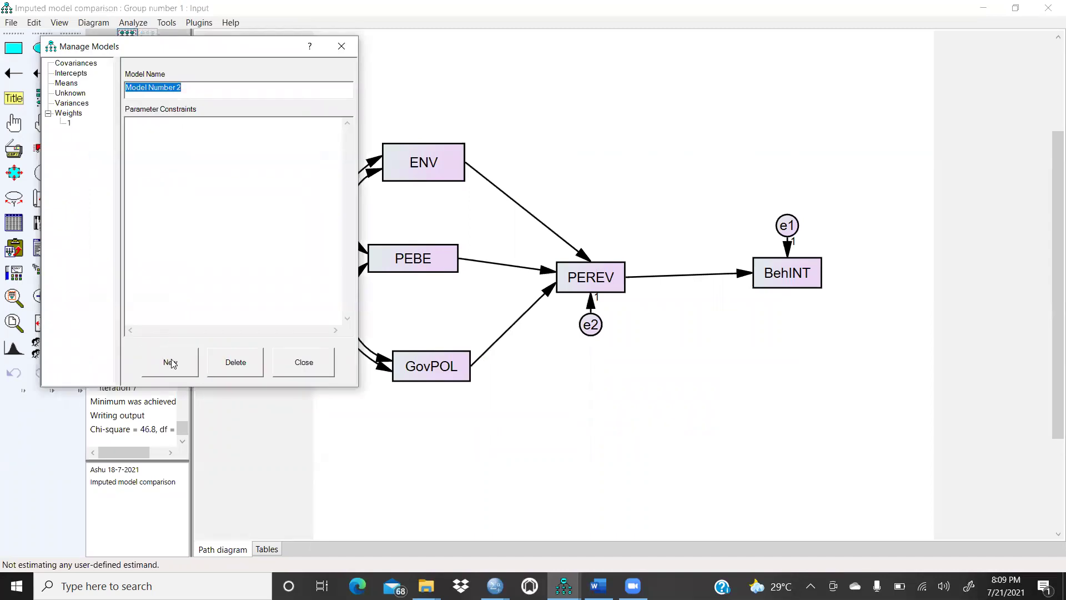
left_click(178, 89)
left_click(205, 221)
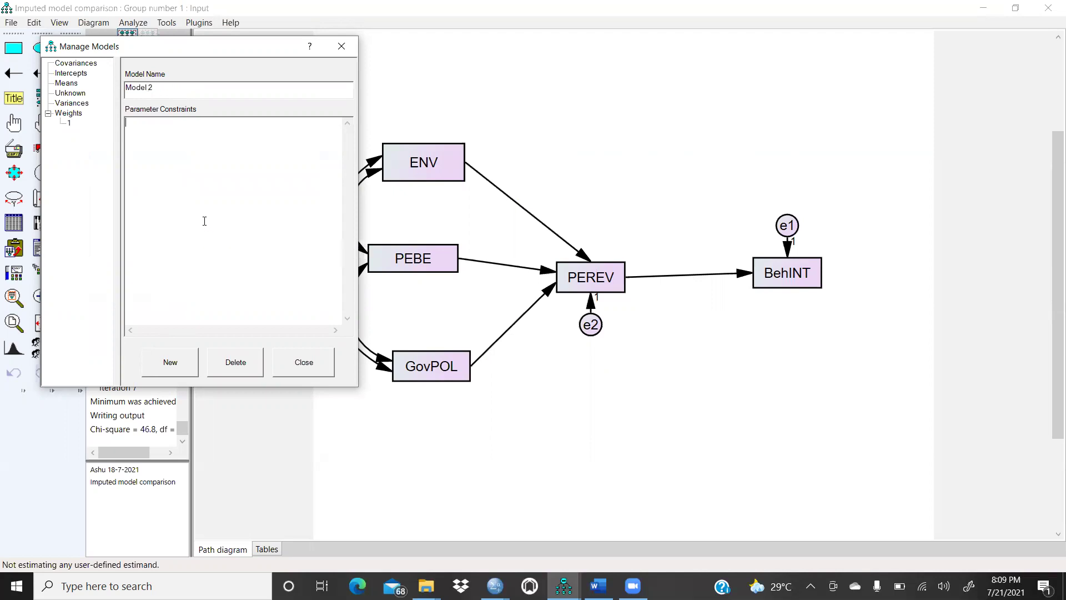
left_click(342, 47)
Name the covariance between ENV and GovPOL COV in its object properties.
left_click(125, 178)
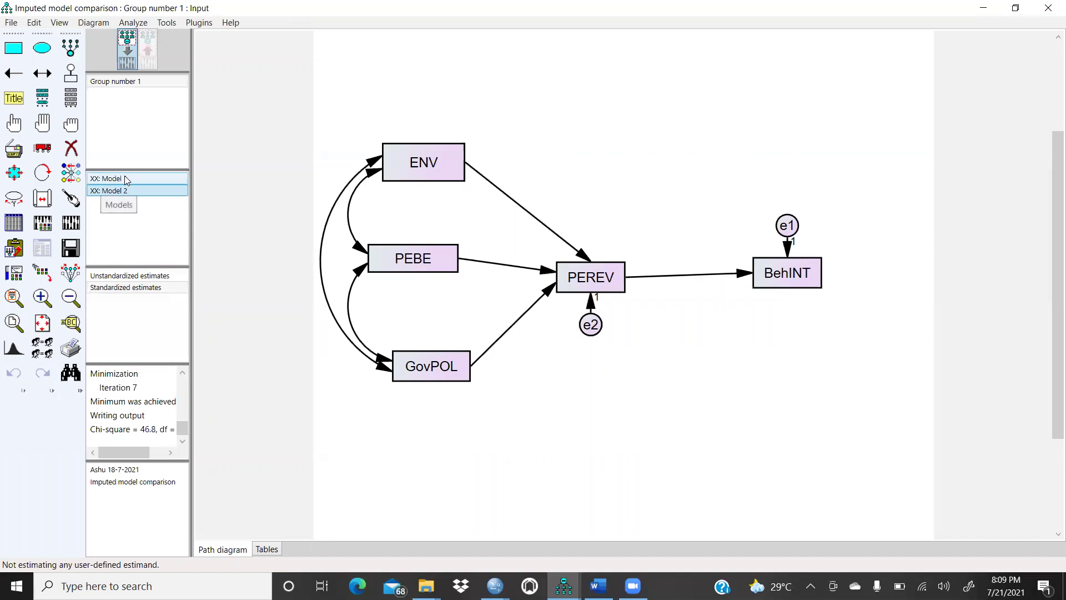
double_click(320, 273)
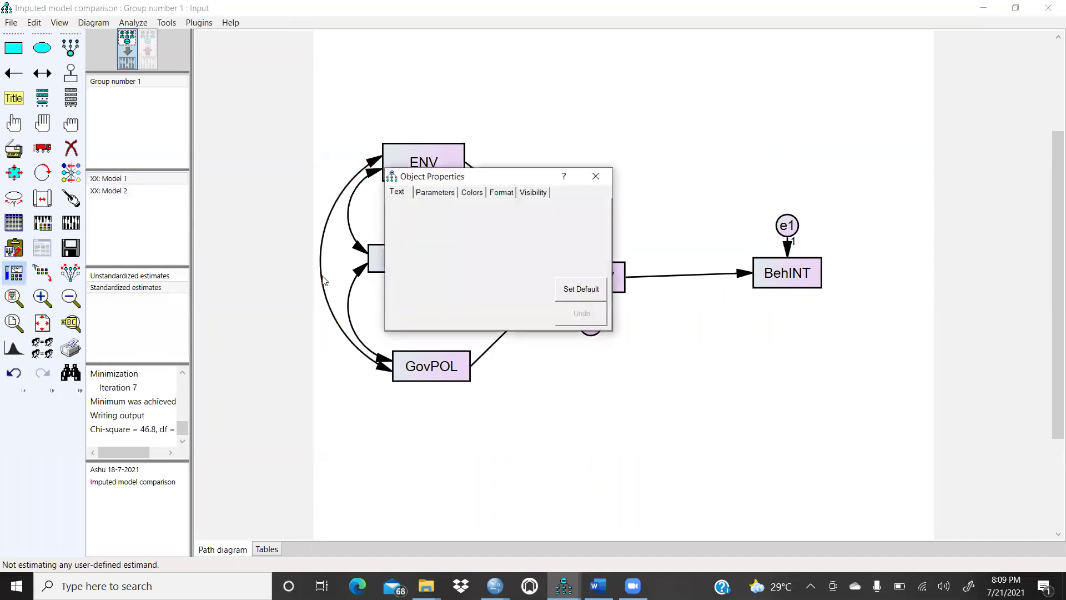
left_click(439, 193)
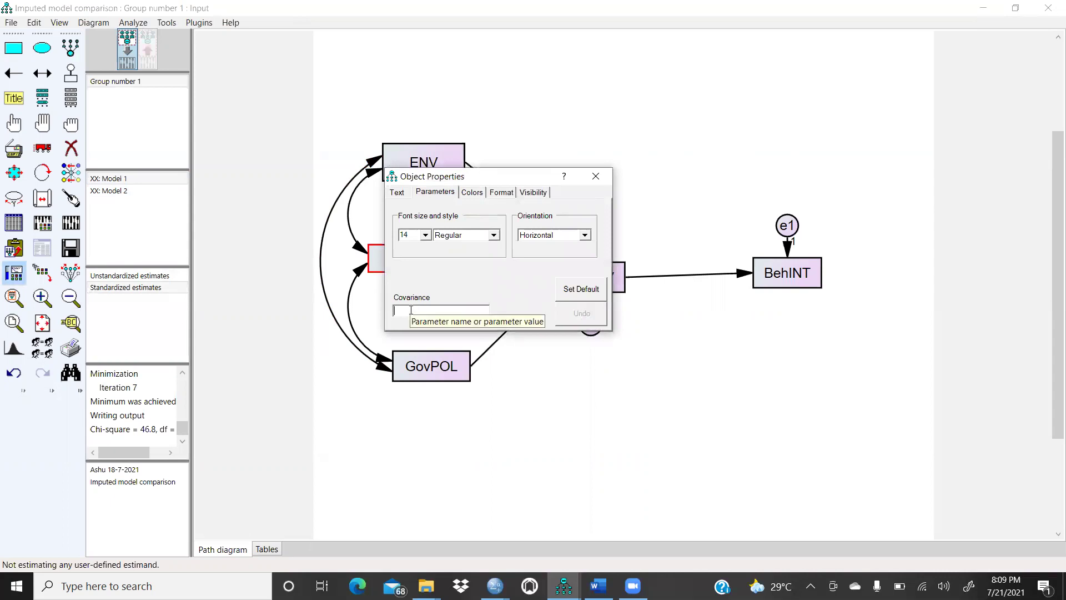
type("COV")
left_click(650, 446)
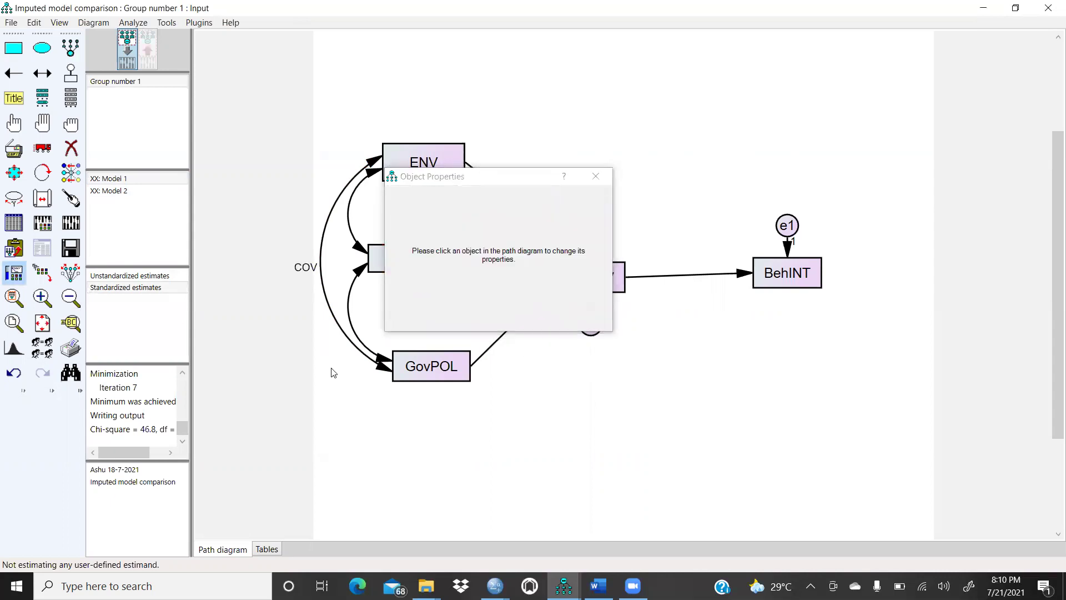
left_click(605, 180)
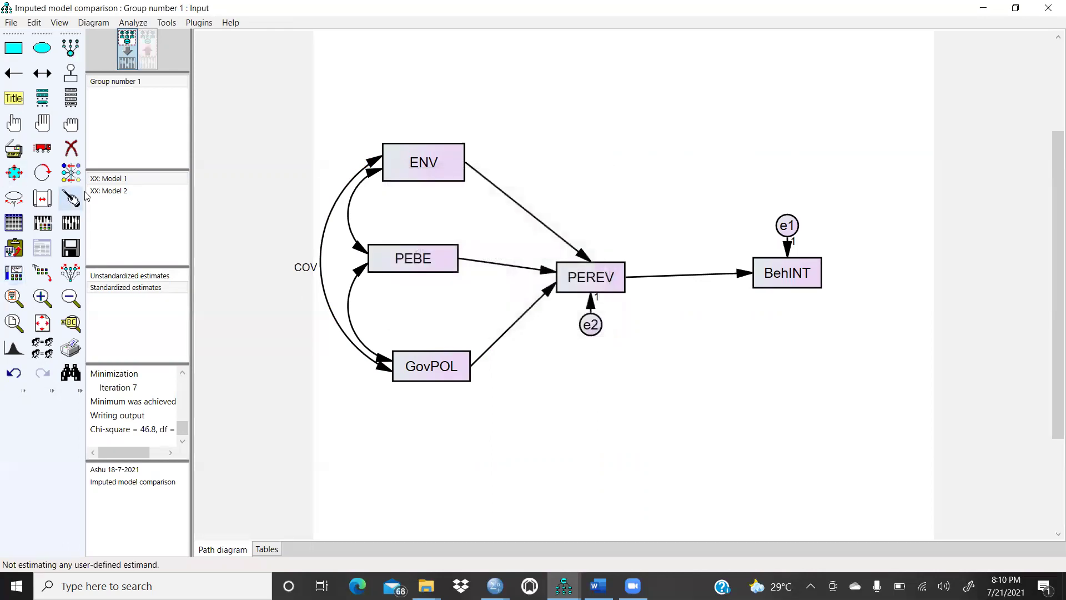
Add the parameter constraint COV=0 to Model 2.
double_click(116, 190)
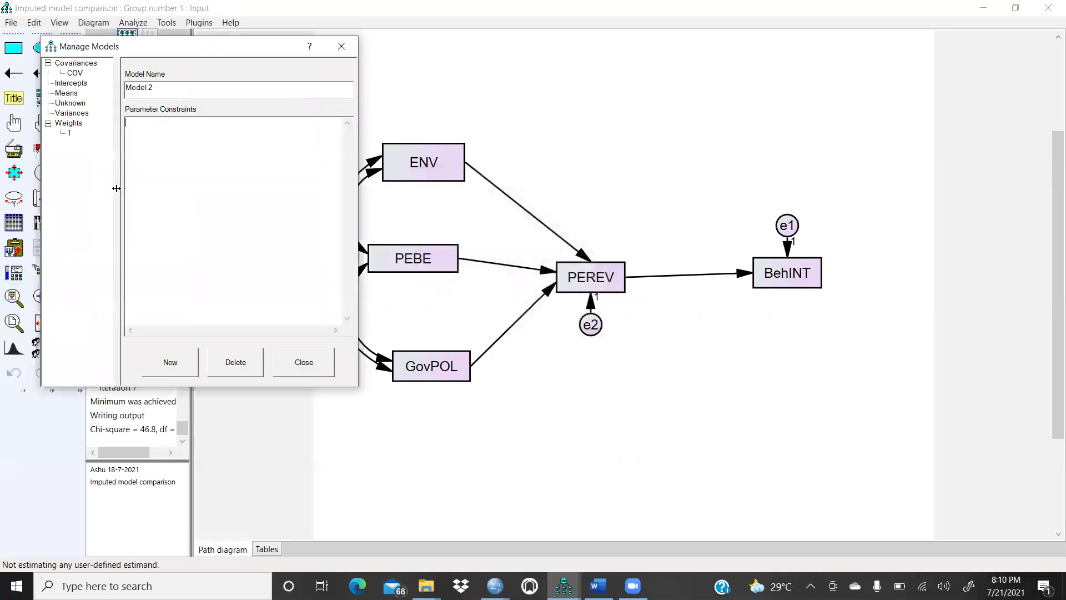
left_click(142, 128)
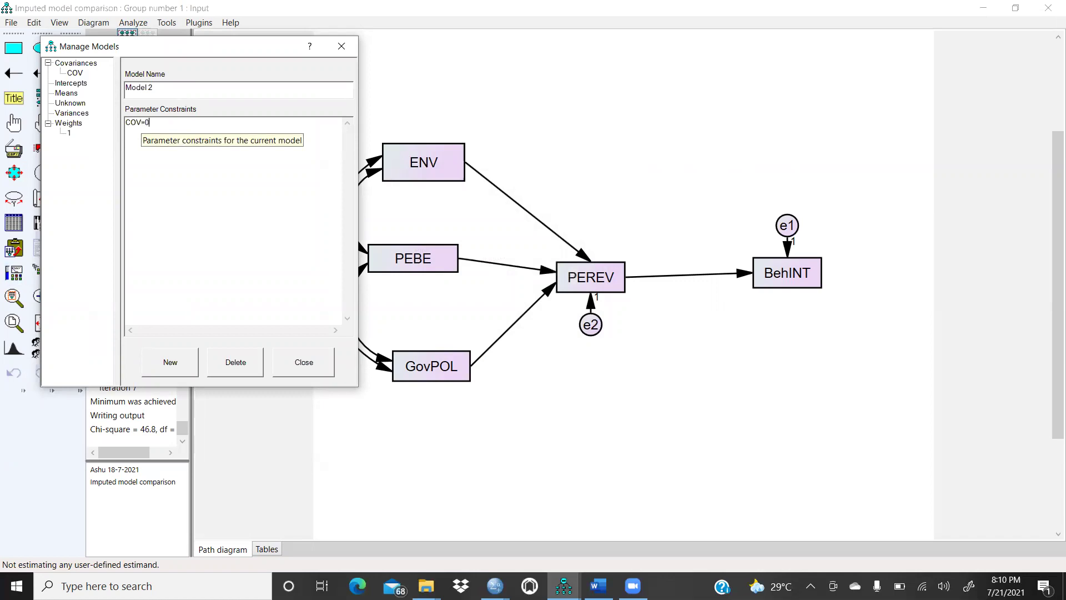
left_click(305, 362)
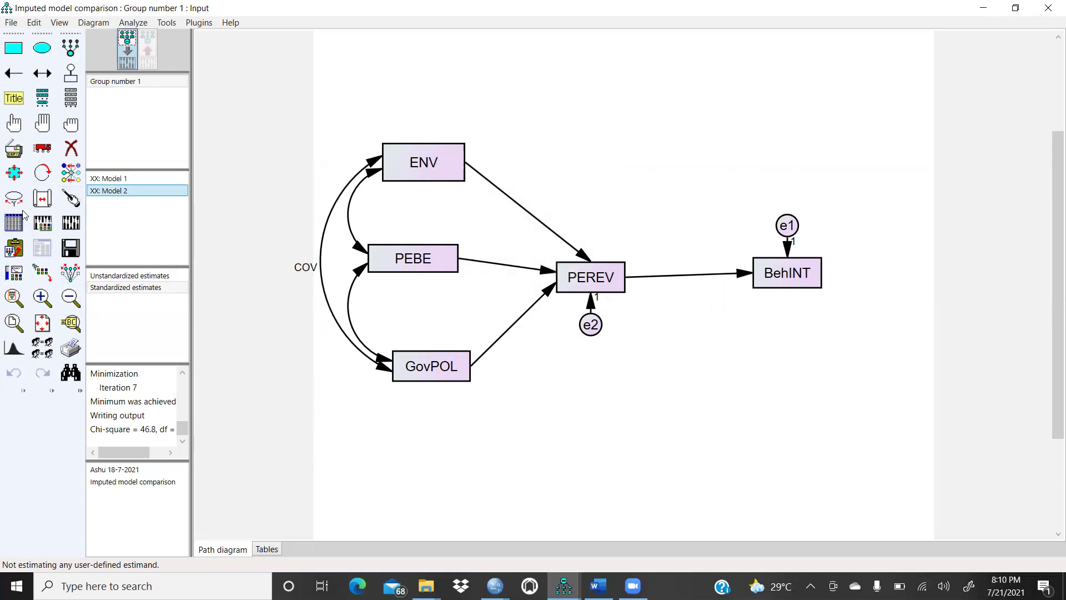
Calculate the estimates for both models and compare their model fit in the text output.
left_click(69, 225)
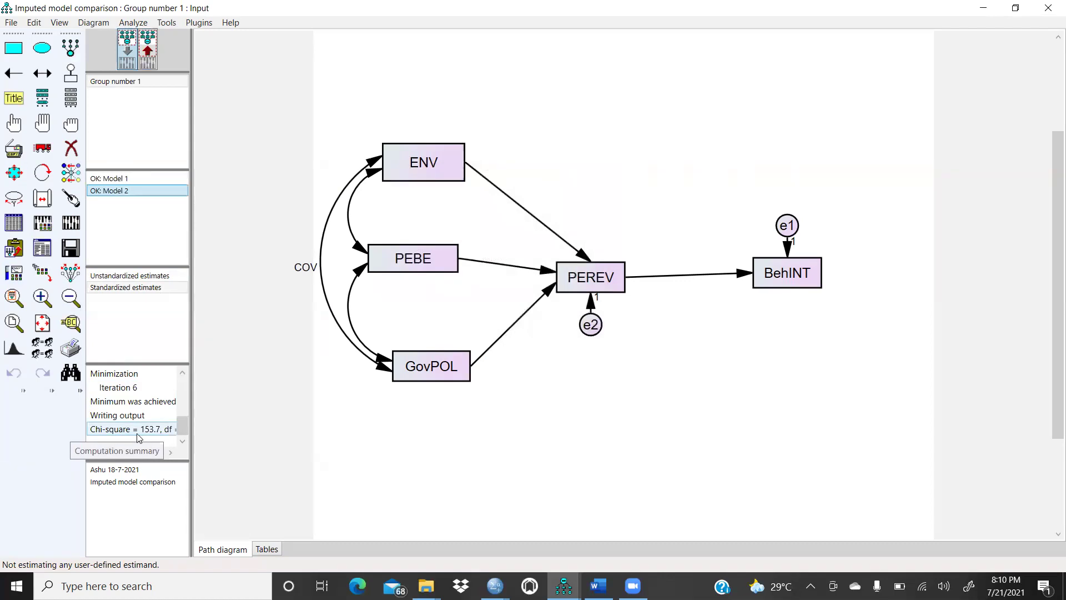
left_click(47, 251)
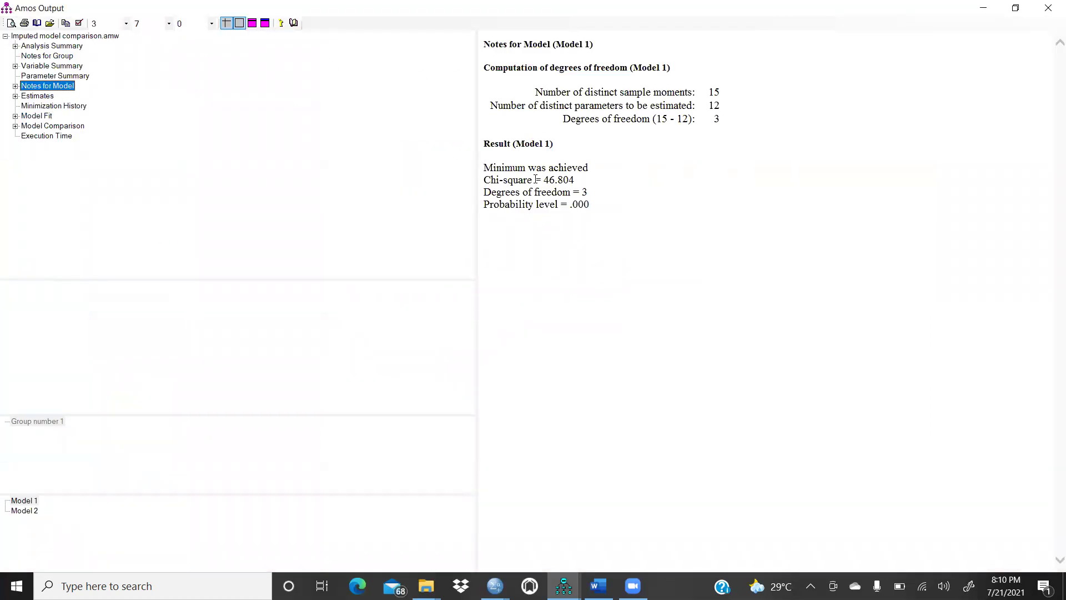
left_click(37, 117)
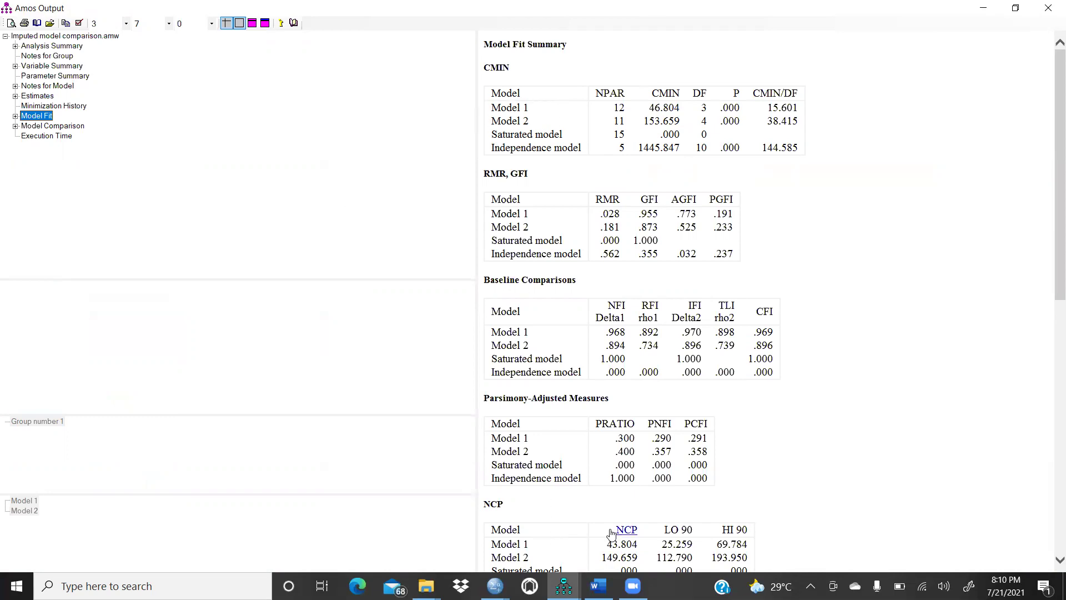
Return to the Imputed model comparison diagram, recalculate the estimates with Model 1 selected, and switch to Model 2.
left_click(563, 585)
mouse_move(510, 537)
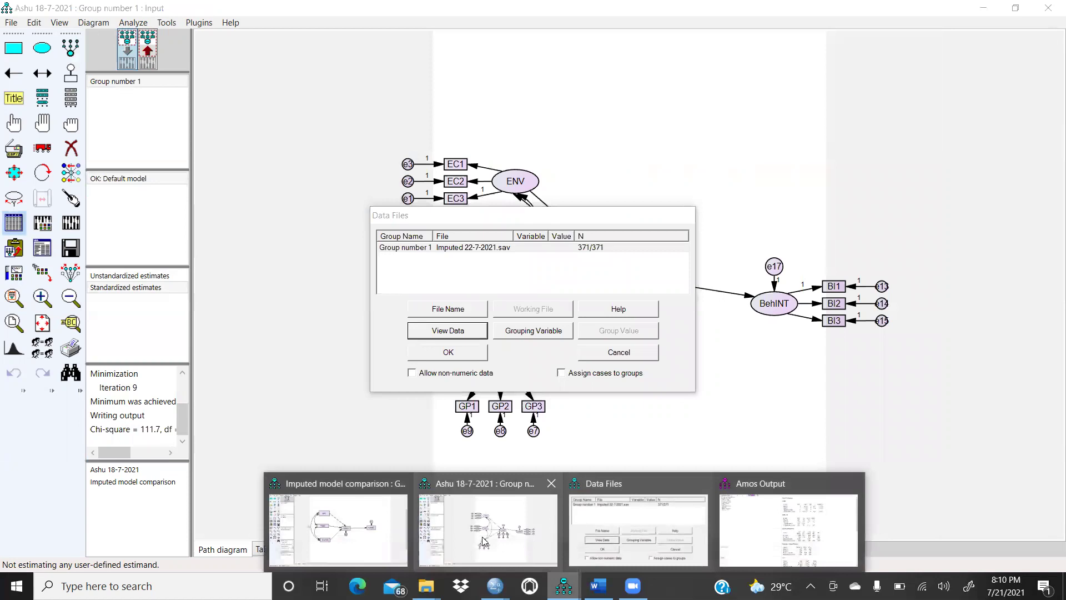
left_click(397, 537)
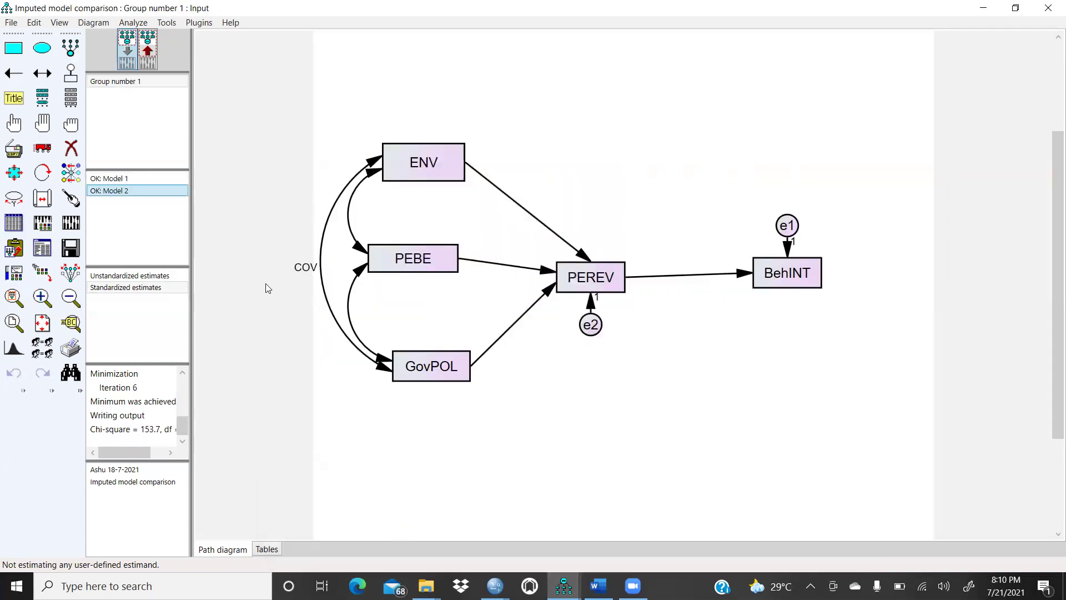
left_click(131, 180)
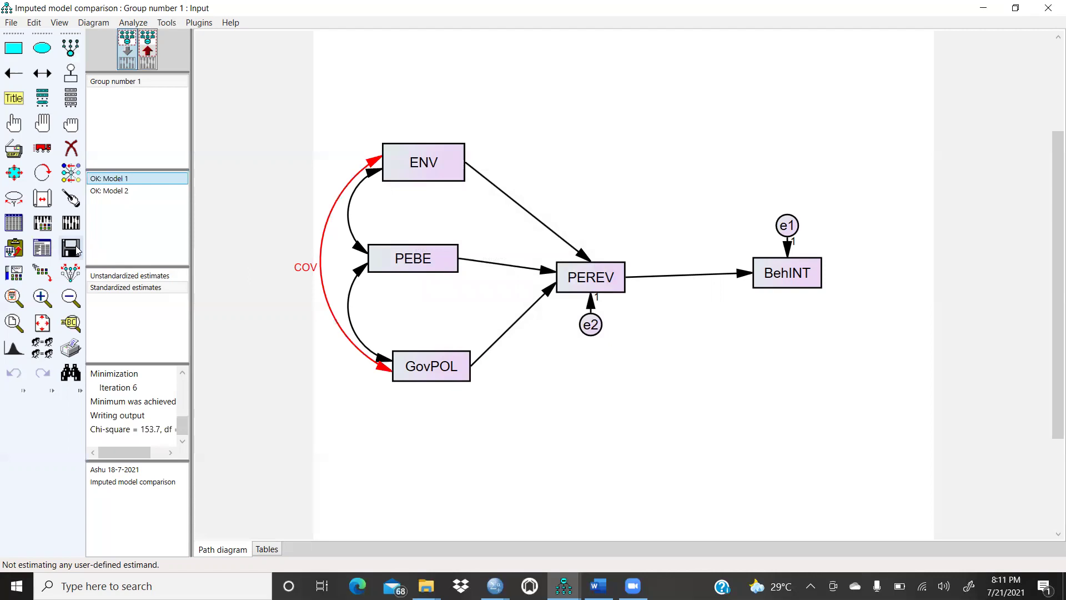
left_click(71, 223)
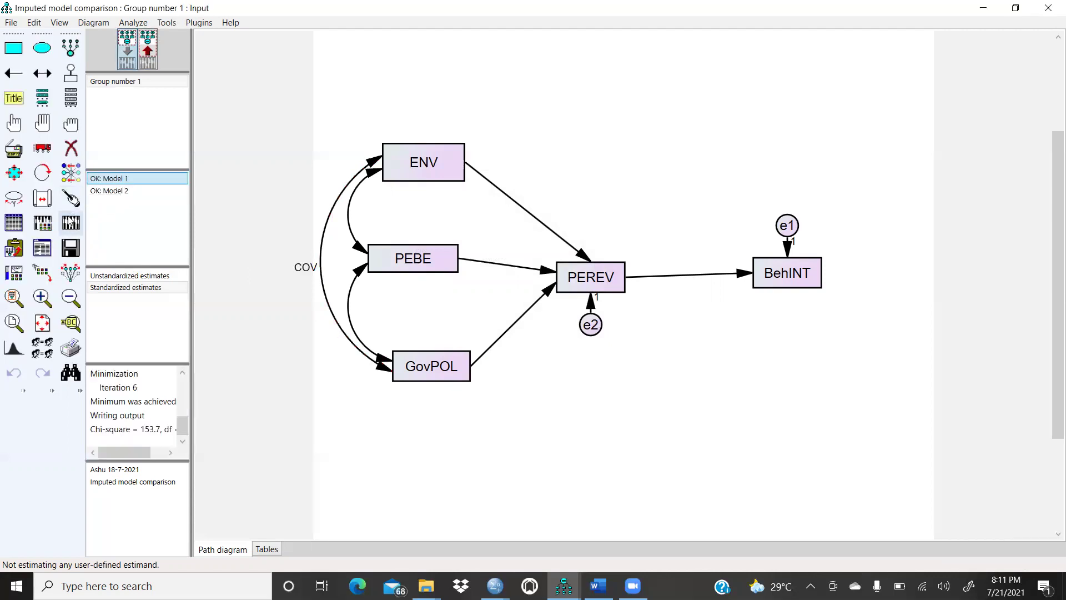
left_click(124, 191)
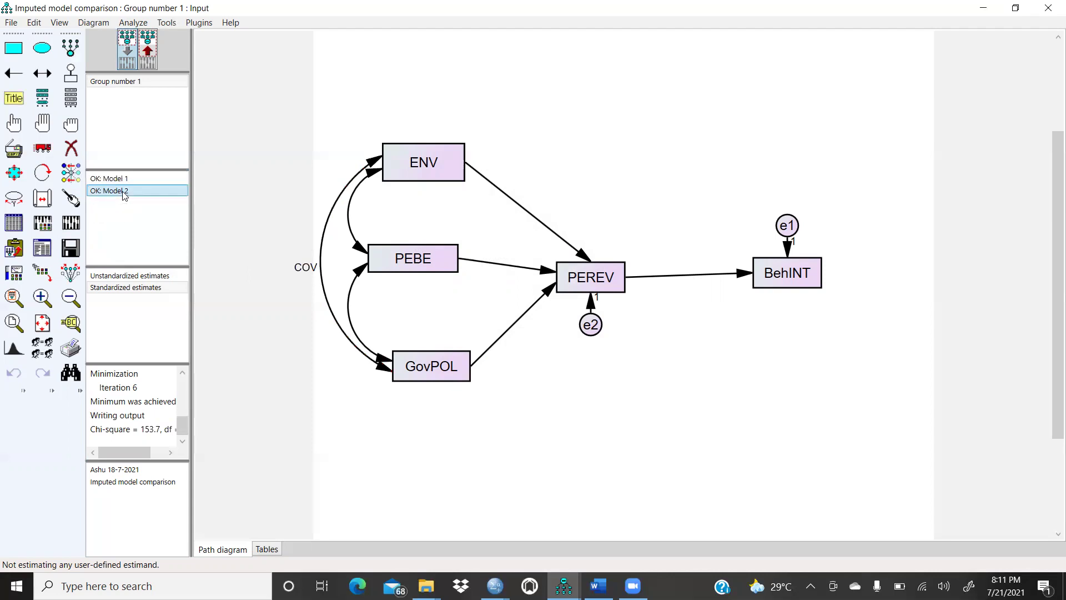
Review the parameter constraint defined for Model 2 and close the model manager.
double_click(124, 192)
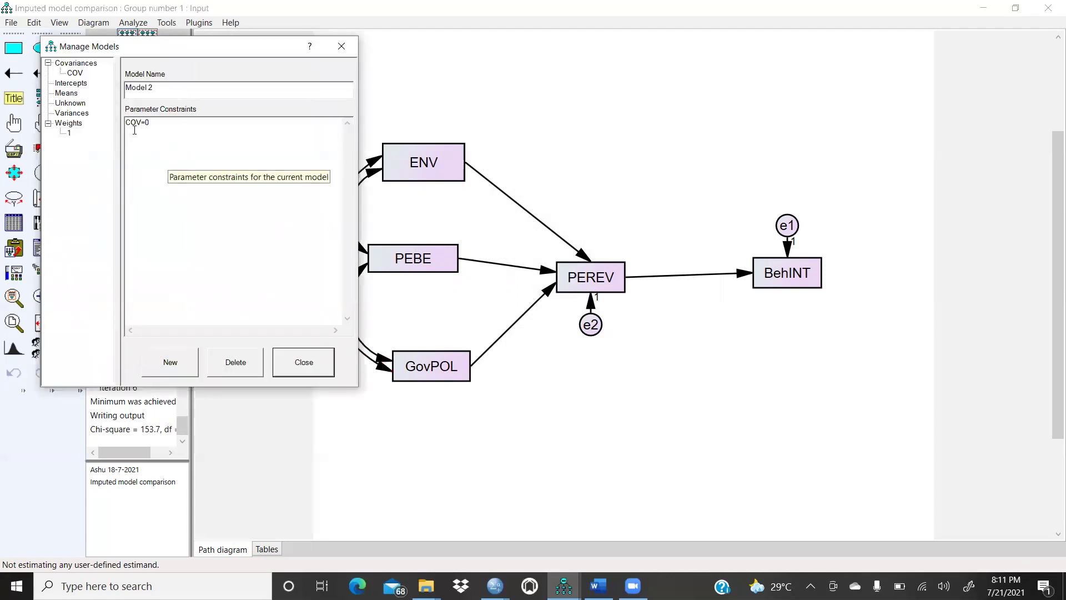
left_click(341, 46)
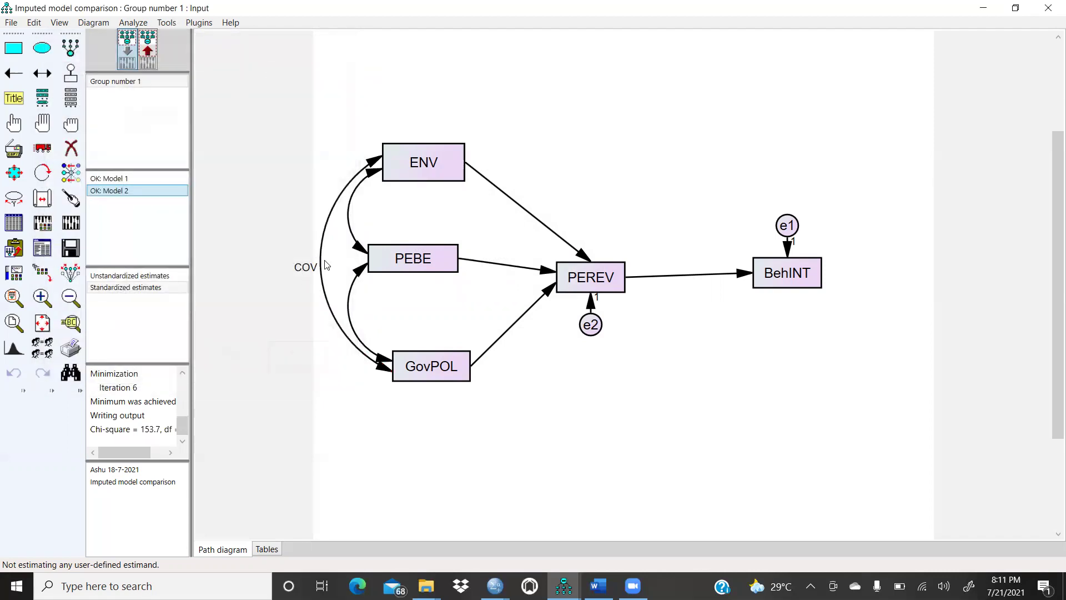
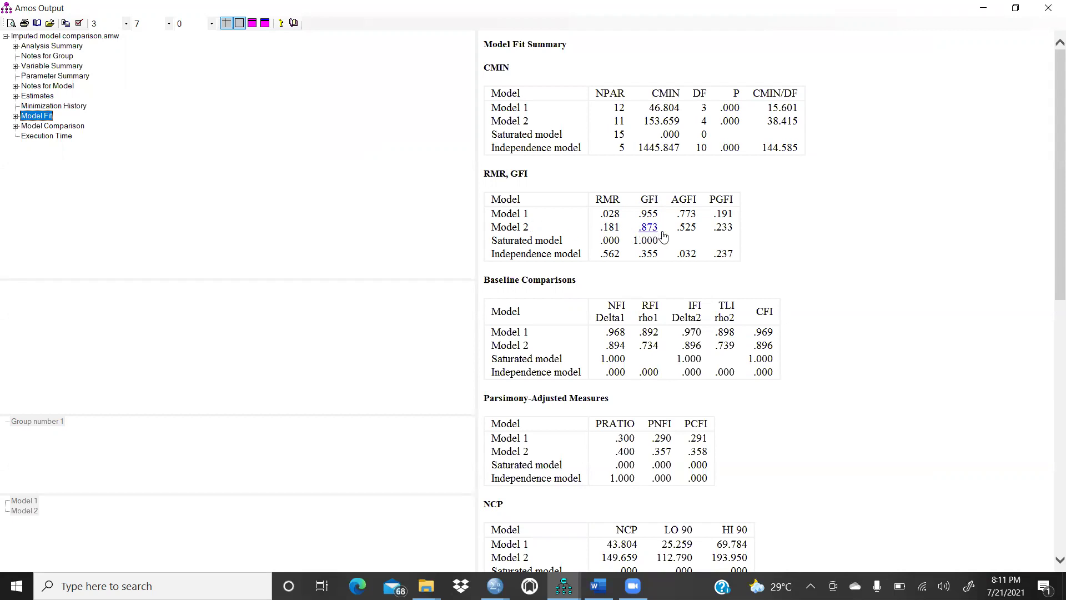
Copy the RMR, GFI table from the Amos model fit output and paste it under the Model Comparison heading in the AMOS Word document.
left_click(739, 240)
left_click(750, 228)
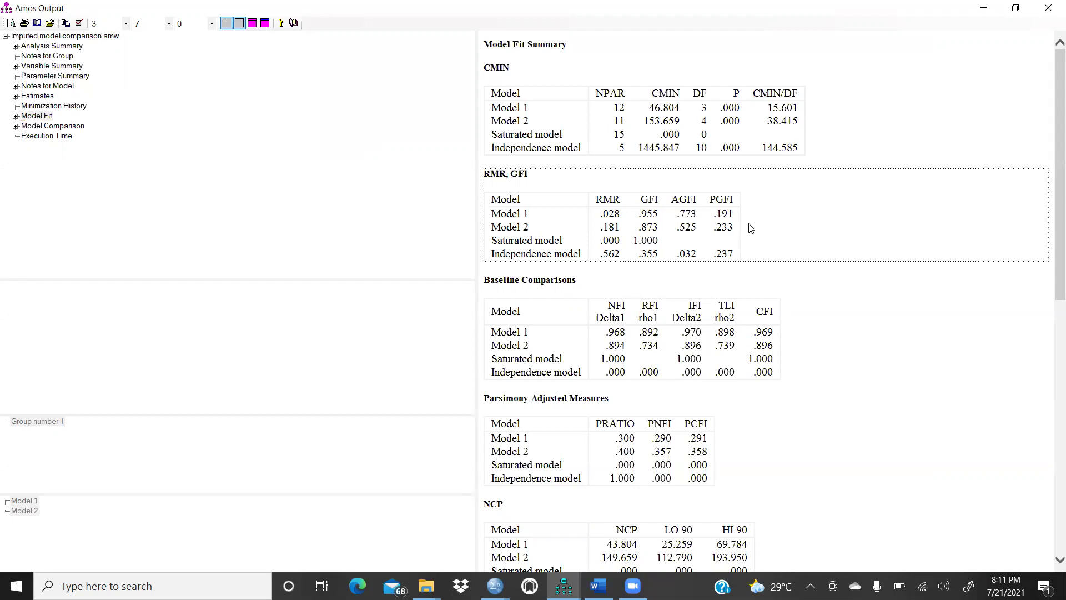
right_click(765, 229)
left_click(787, 245)
left_click(598, 586)
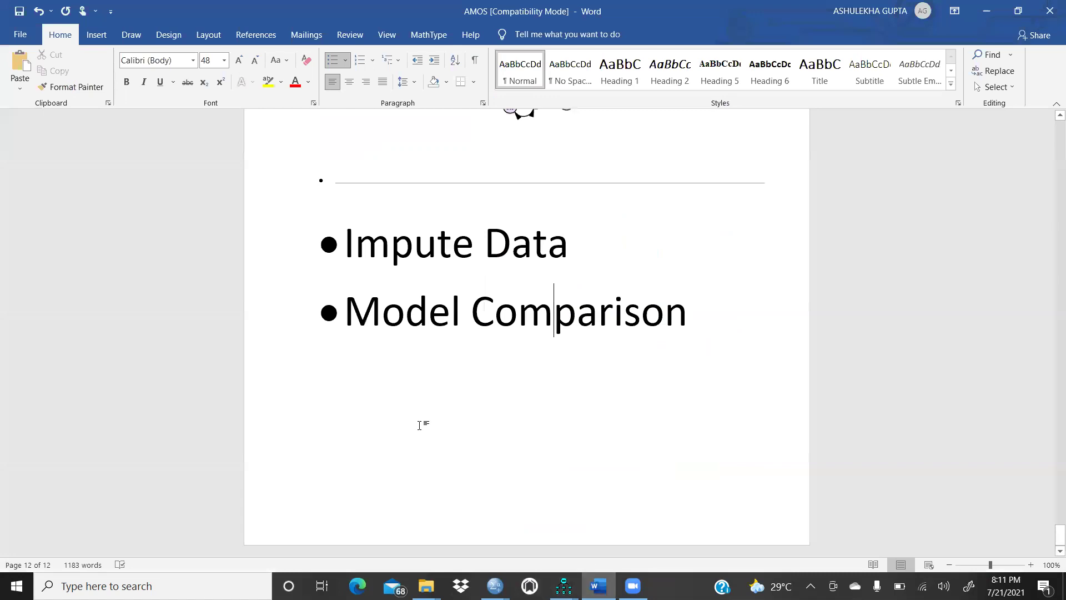
left_click(709, 310)
key("Return")
key("BackSpace")
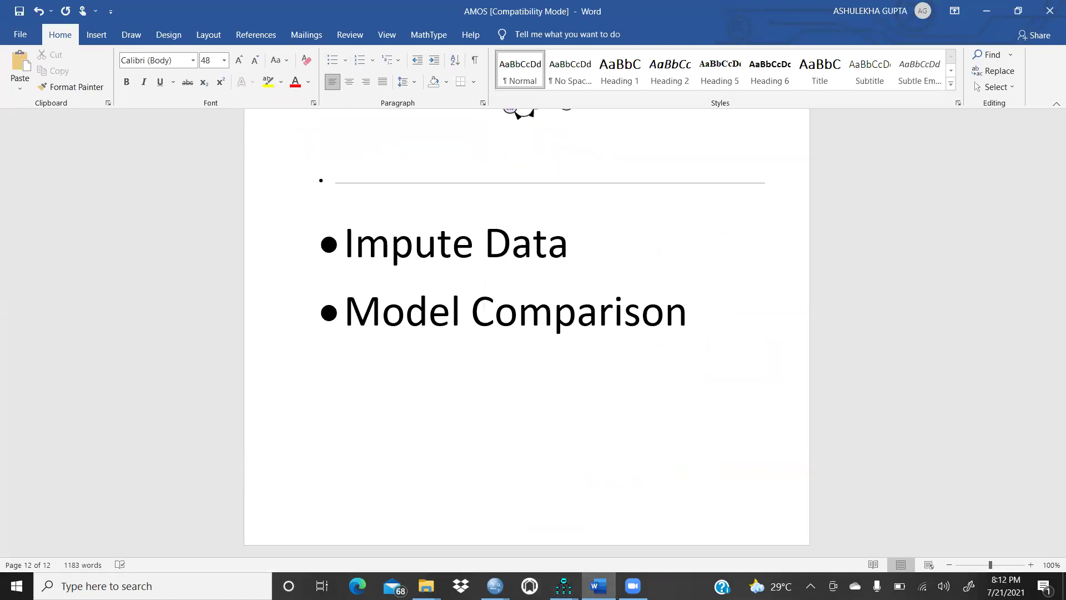
key("ctrl+v")
scroll(709, 310, "up", 5)
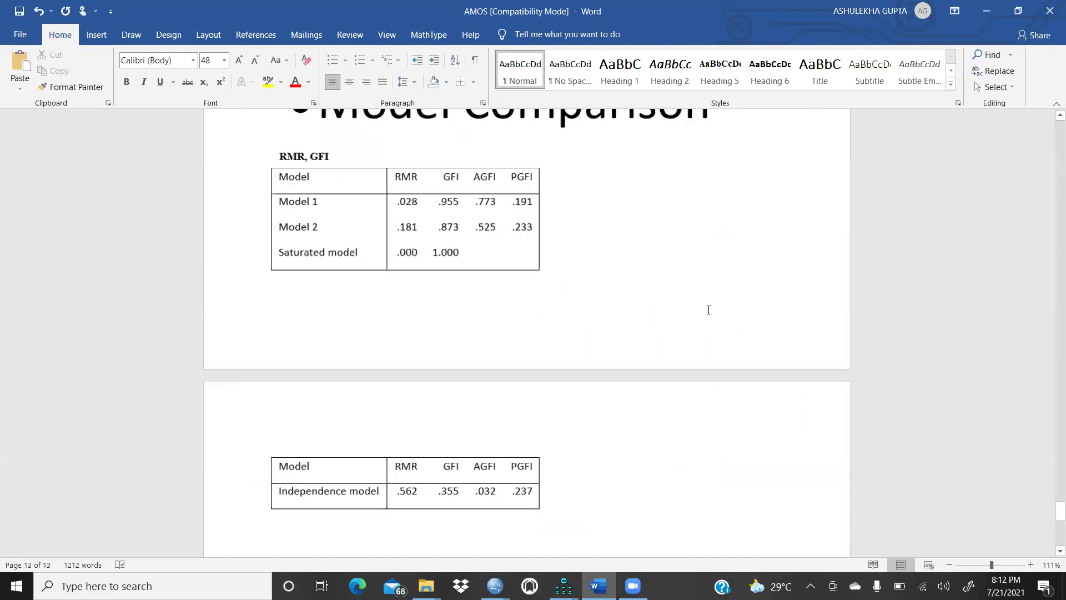
scroll(709, 310, "up", 1)
scroll(362, 311, "up", 3)
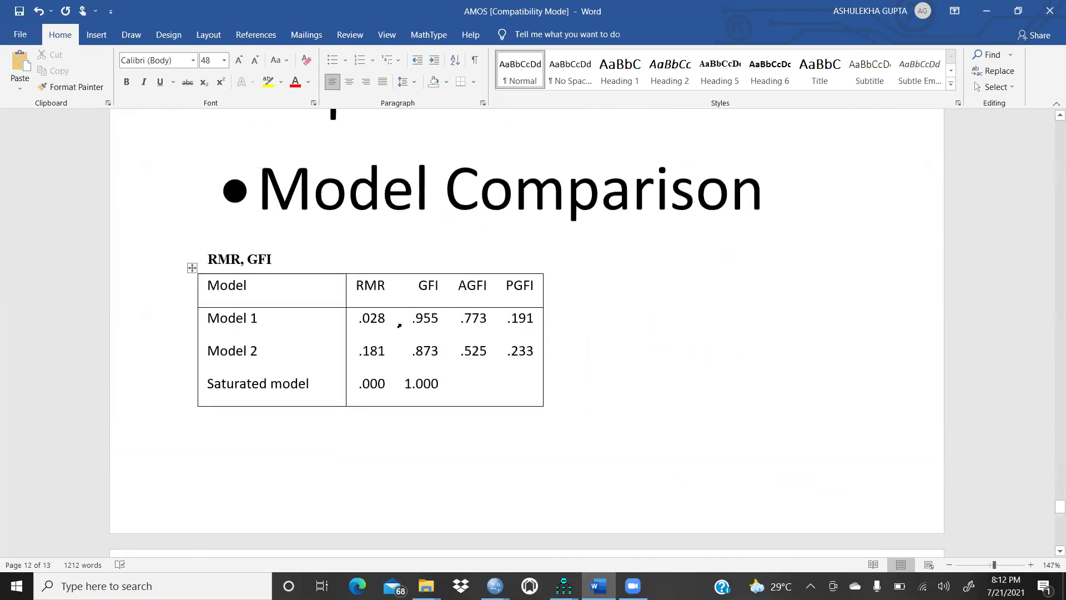
Insert blank lines after the Model Comparison heading to move the RMR, GFI table onto the next page, and widen the table.
left_click(774, 195)
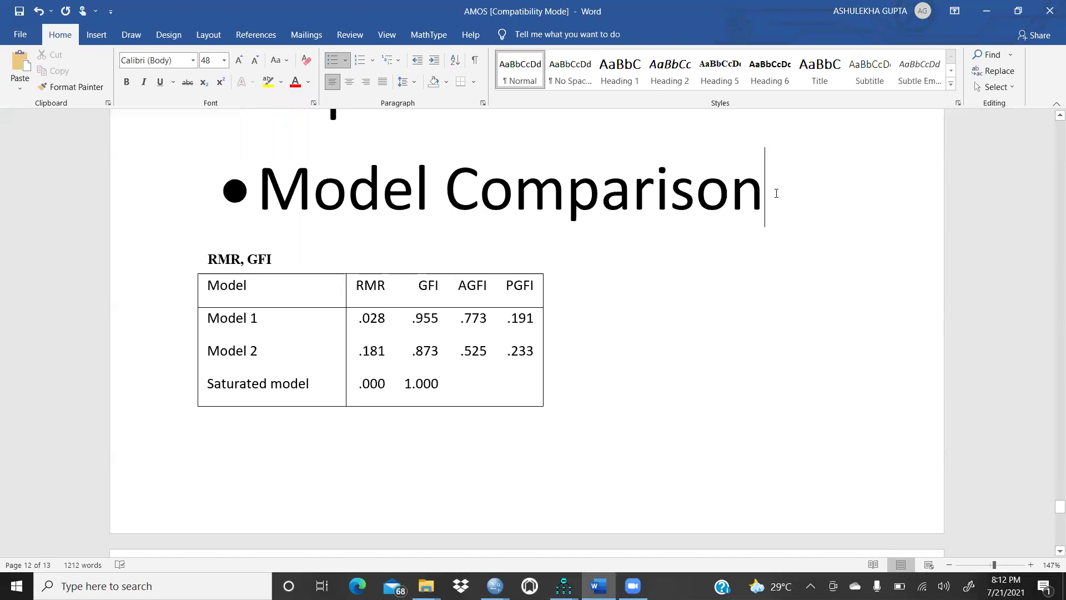
key("Return")
key("BackSpace")
key("Return")
key("Return")
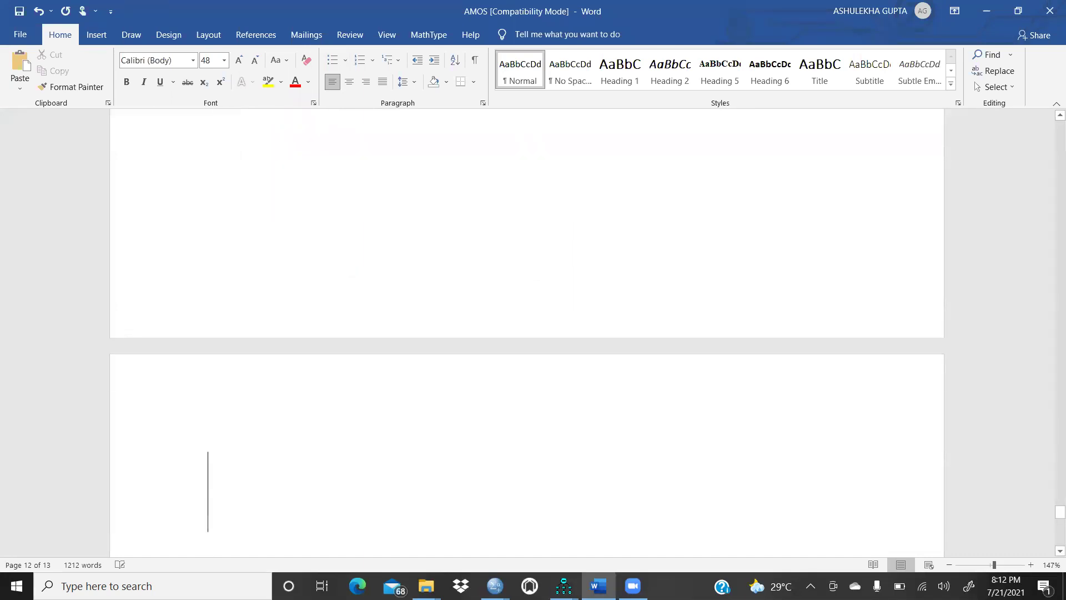
scroll(778, 189, "down", 5)
scroll(778, 189, "down", 5)
scroll(709, 123, "up", 3)
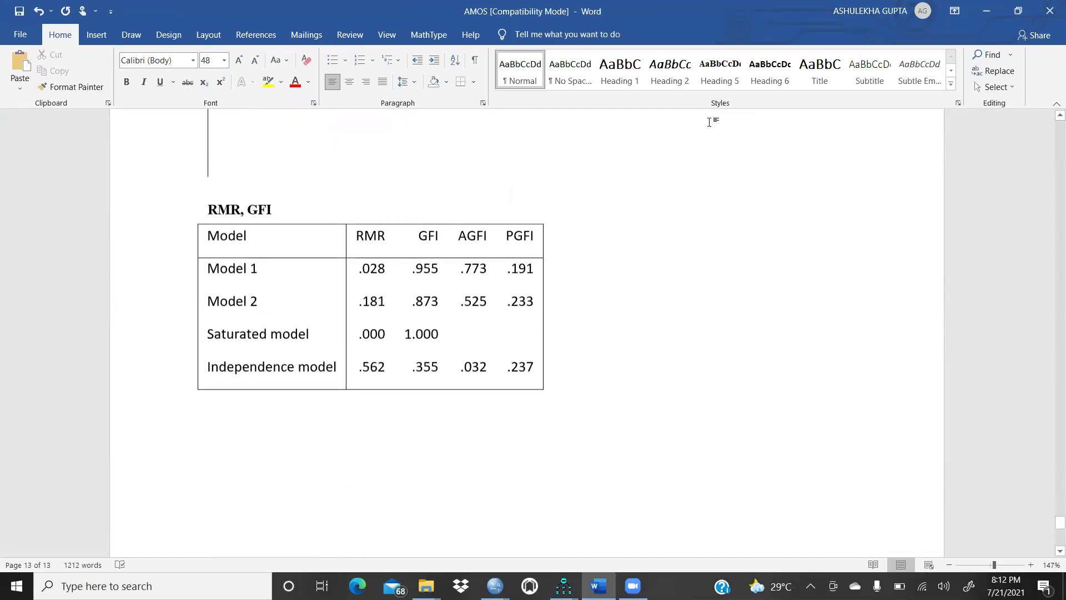
left_click_drag(549, 407, 788, 401)
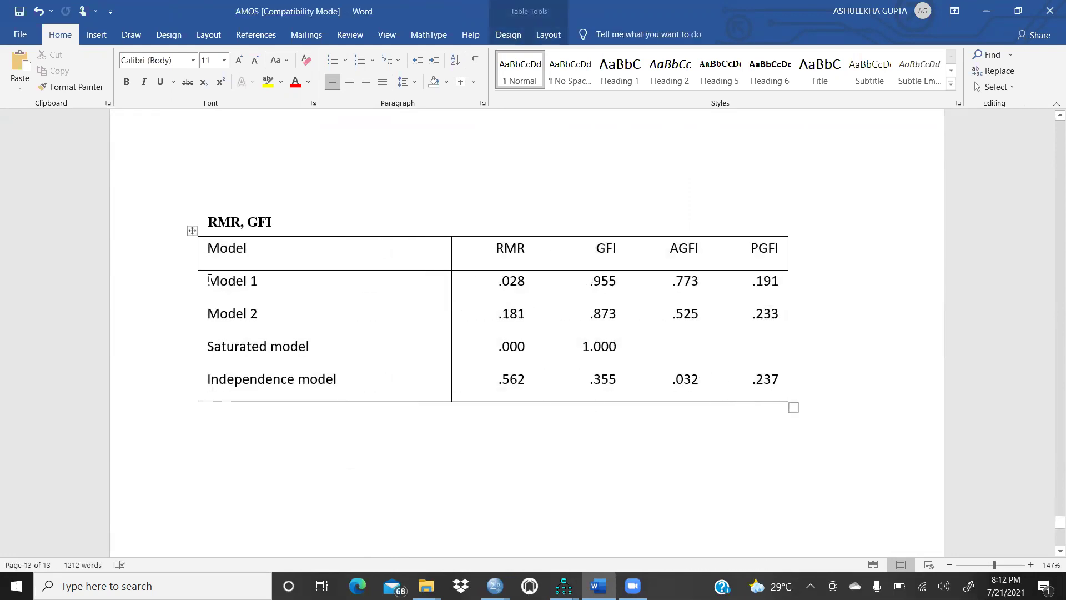
Highlight the Model 1 label and its GFI and AGFI values in yellow.
left_click_drag(209, 279, 258, 280)
left_click(268, 81)
left_click(582, 286)
left_click_drag(596, 284, 680, 286)
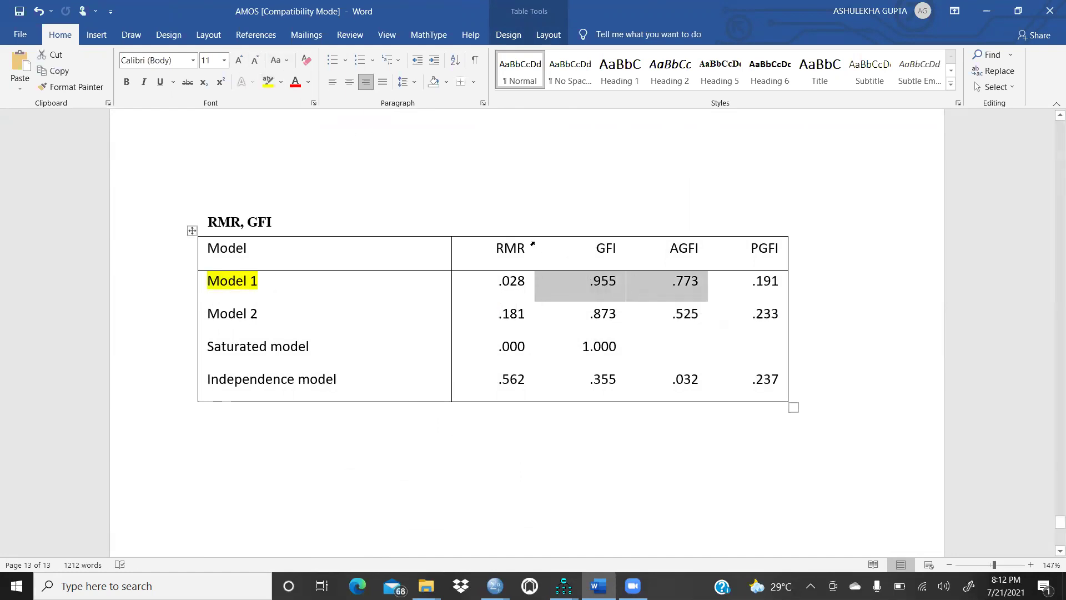
left_click(268, 82)
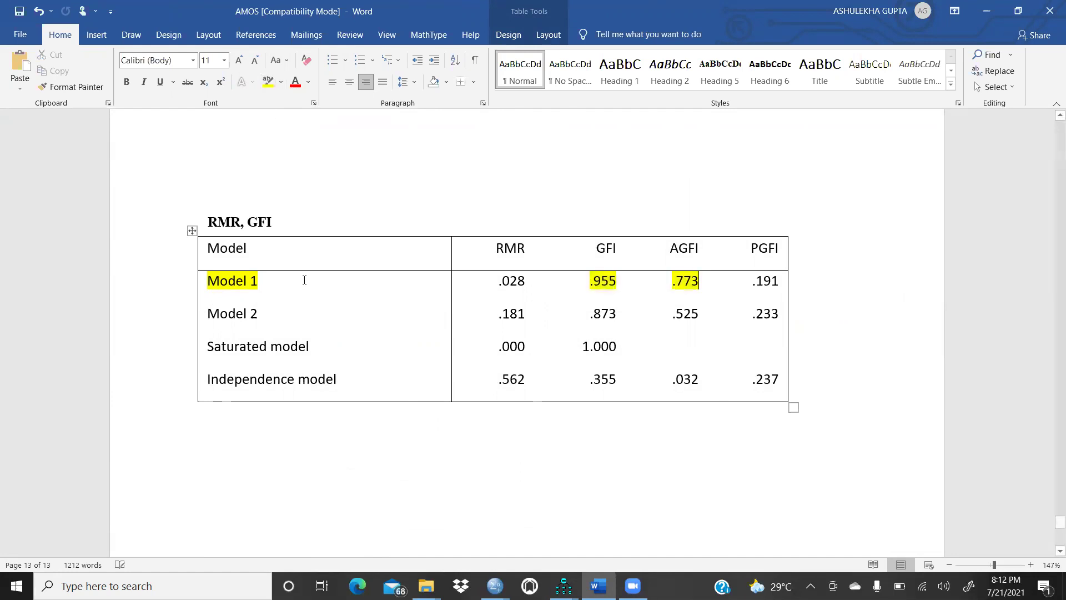
Highlight the Model 2 label and its GFI value in yellow.
left_click_drag(210, 312, 271, 309)
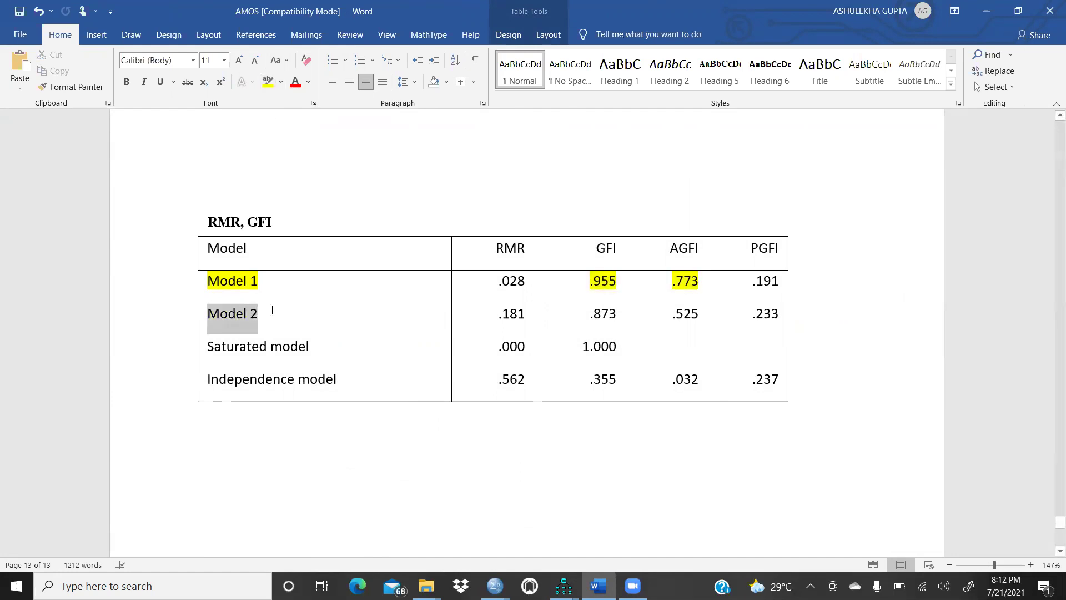
left_click(268, 81)
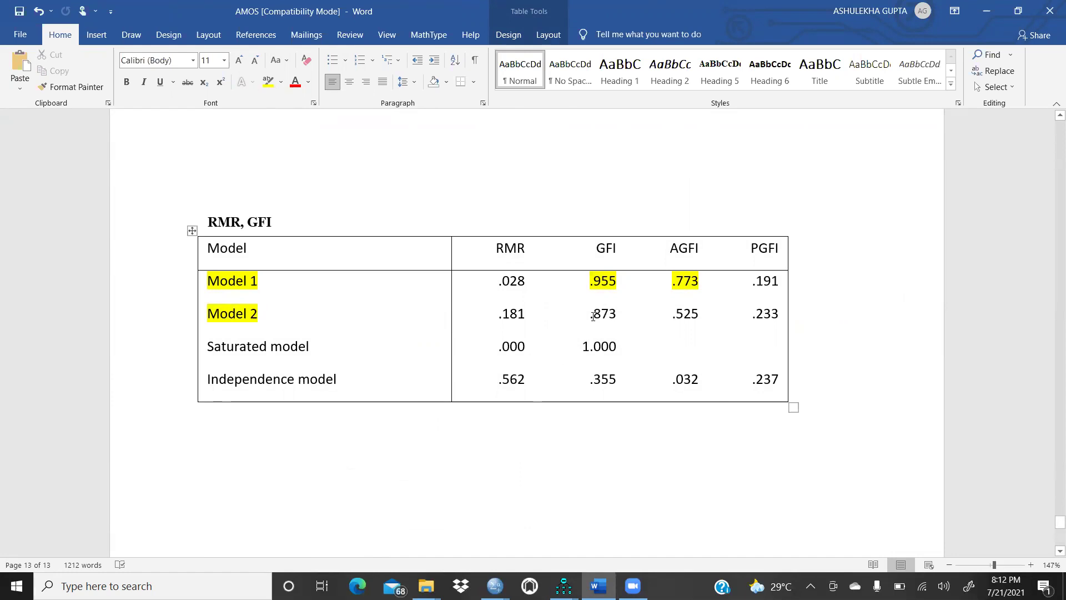
left_click_drag(582, 316, 620, 309)
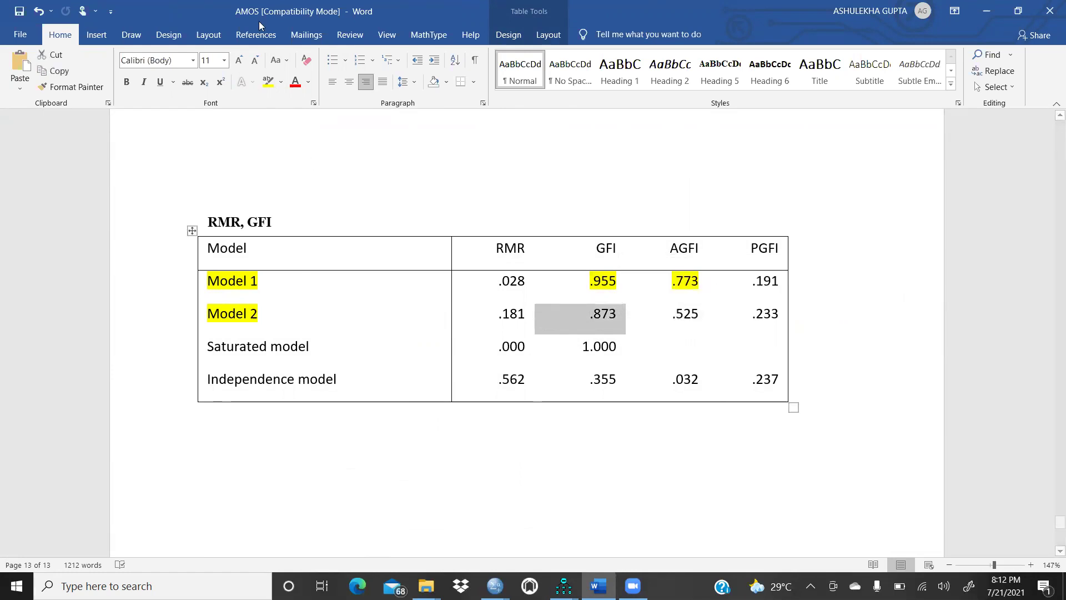
left_click(269, 82)
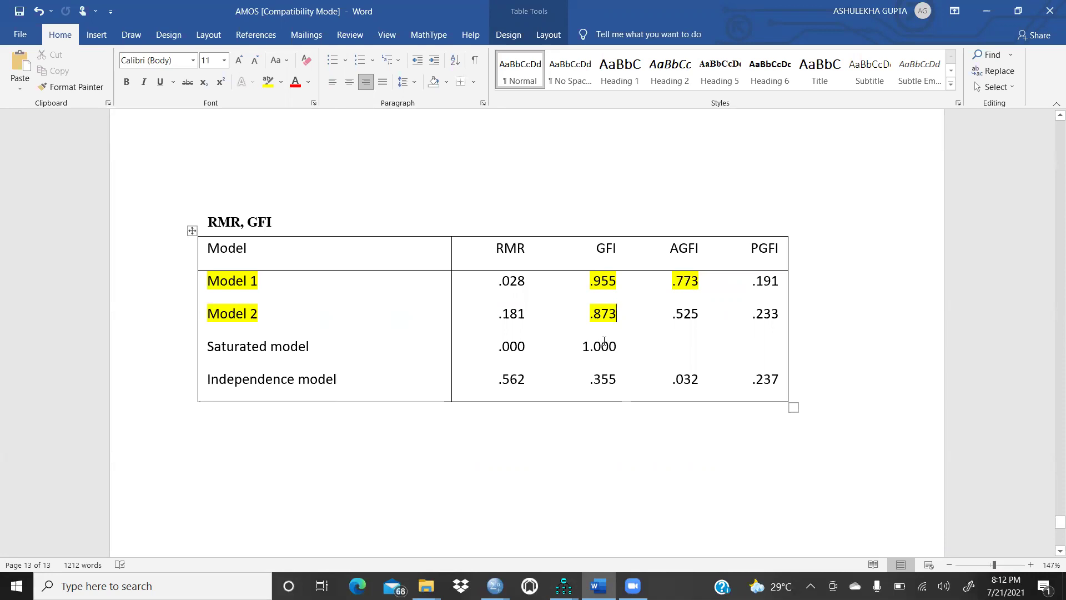
Copy the nested model comparison table assuming Model 1 correct from Amos Output and paste it below the RMR, GFI table in Word.
left_click(564, 586)
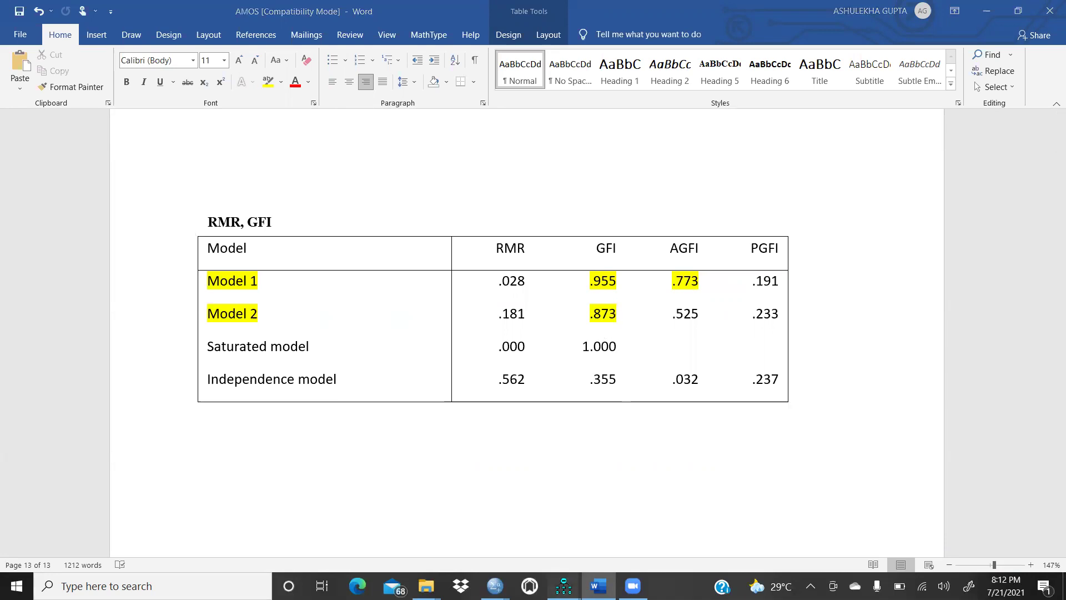
left_click(780, 529)
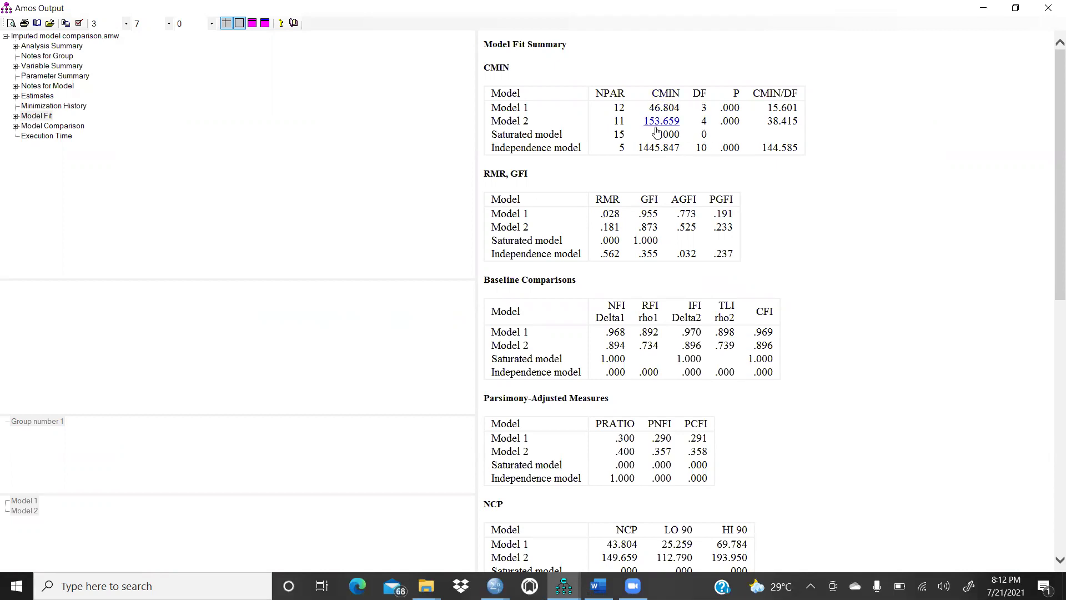
left_click(70, 127)
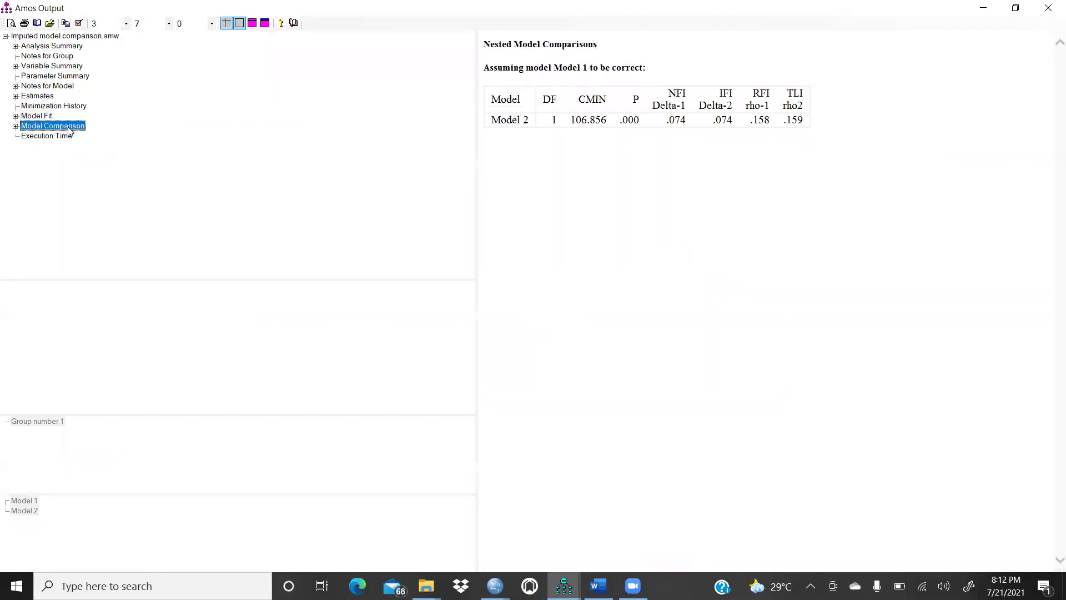
left_click(837, 115)
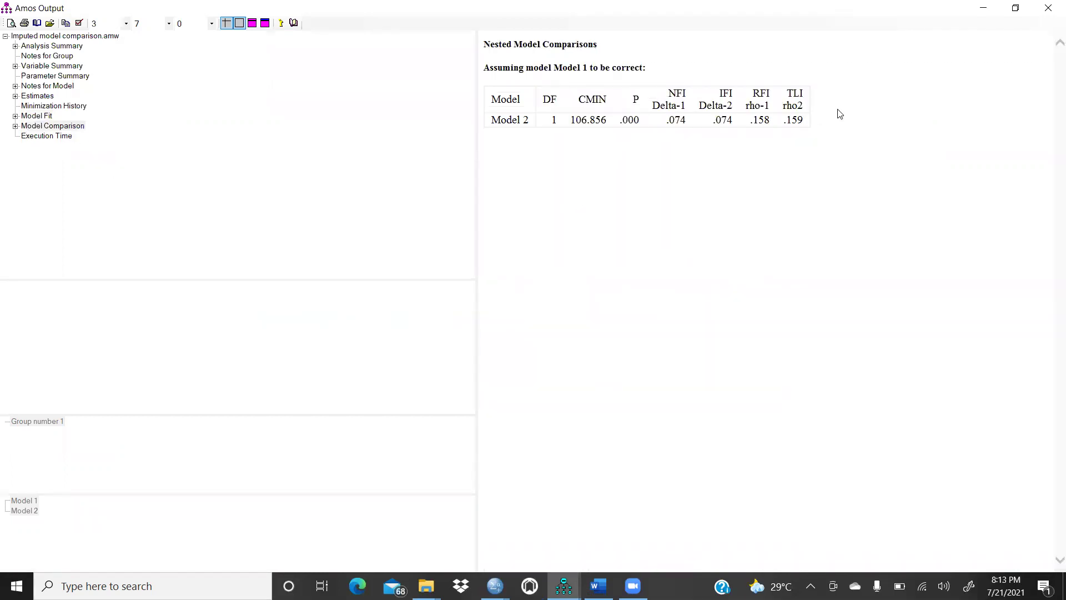
right_click(836, 115)
left_click(859, 134)
key("alt+Tab")
scroll(293, 428, "down", 3)
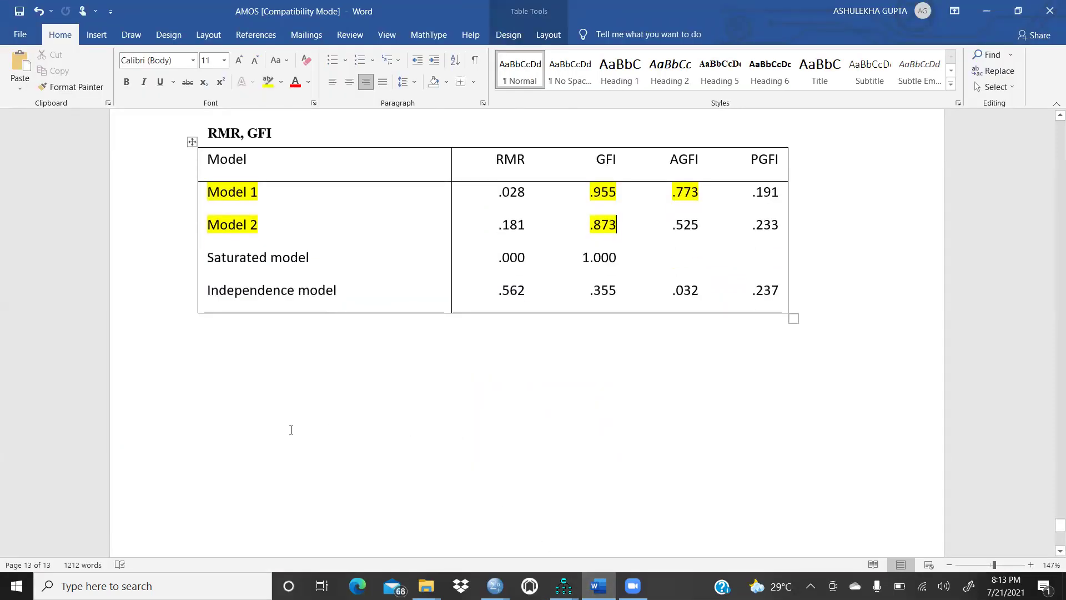
key("ctrl+v")
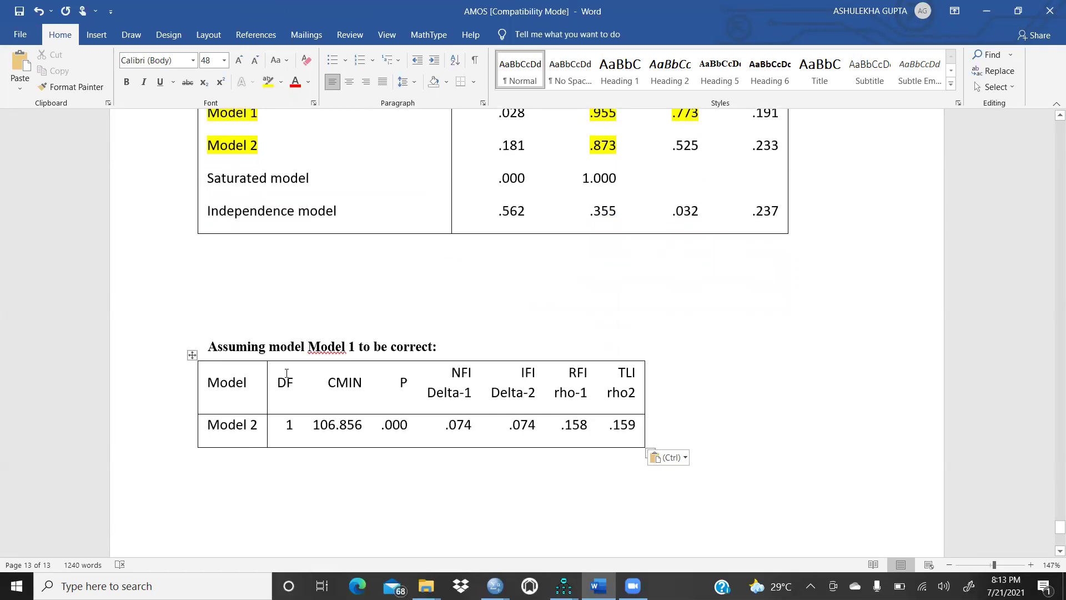
Highlight the line "Assuming model Model 1 to be correct:" in yellow.
left_click_drag(213, 345, 460, 348)
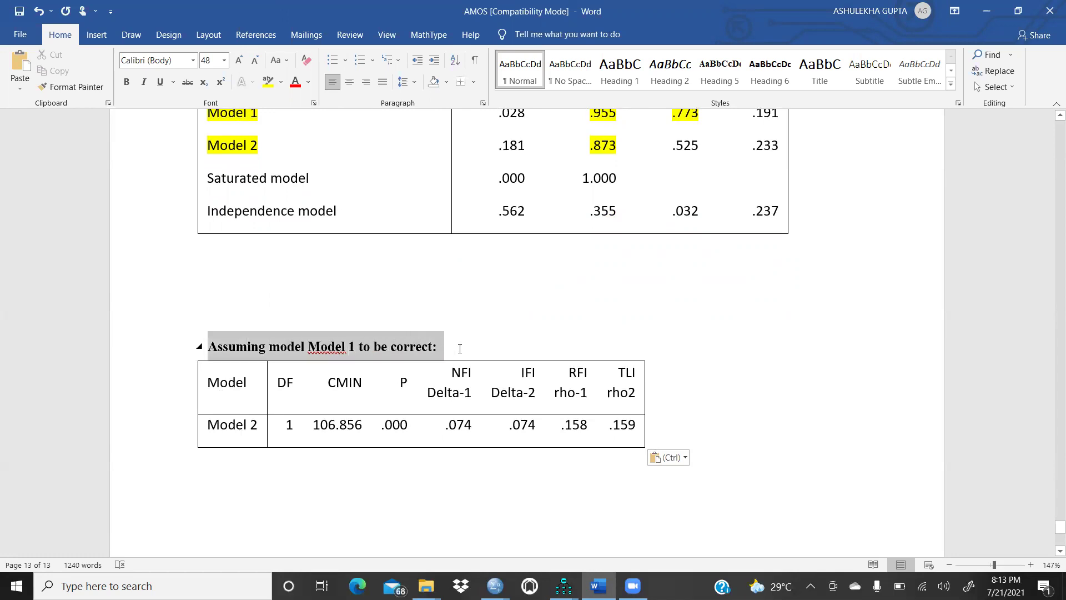
left_click(267, 81)
left_click(528, 315)
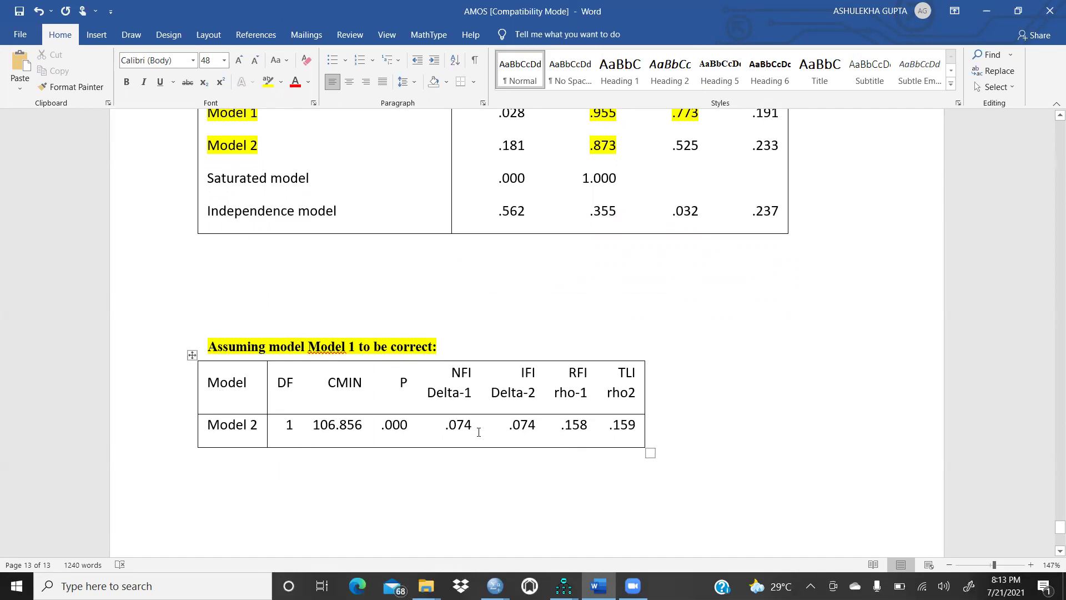
Review the model fit summary in Amos Output and check it against the RMR, GFI table in the Word document.
left_click(564, 586)
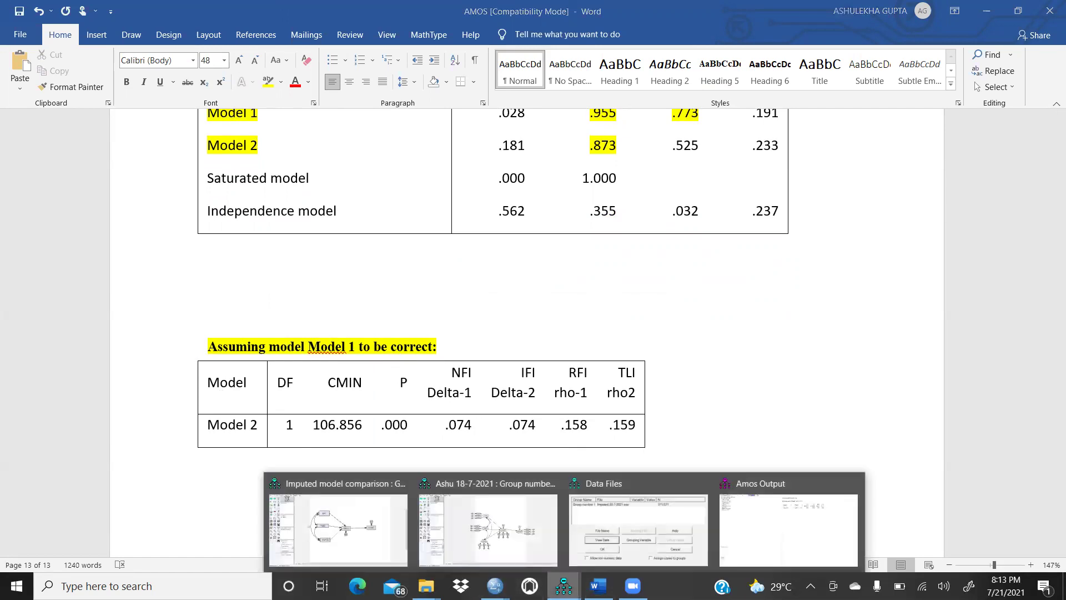
left_click(803, 537)
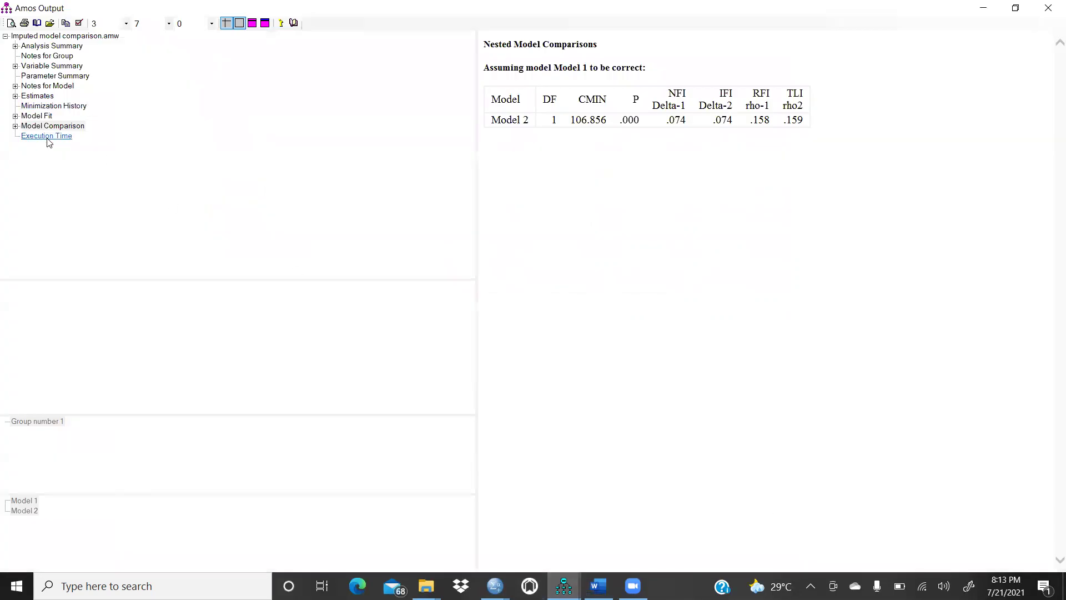
left_click(37, 116)
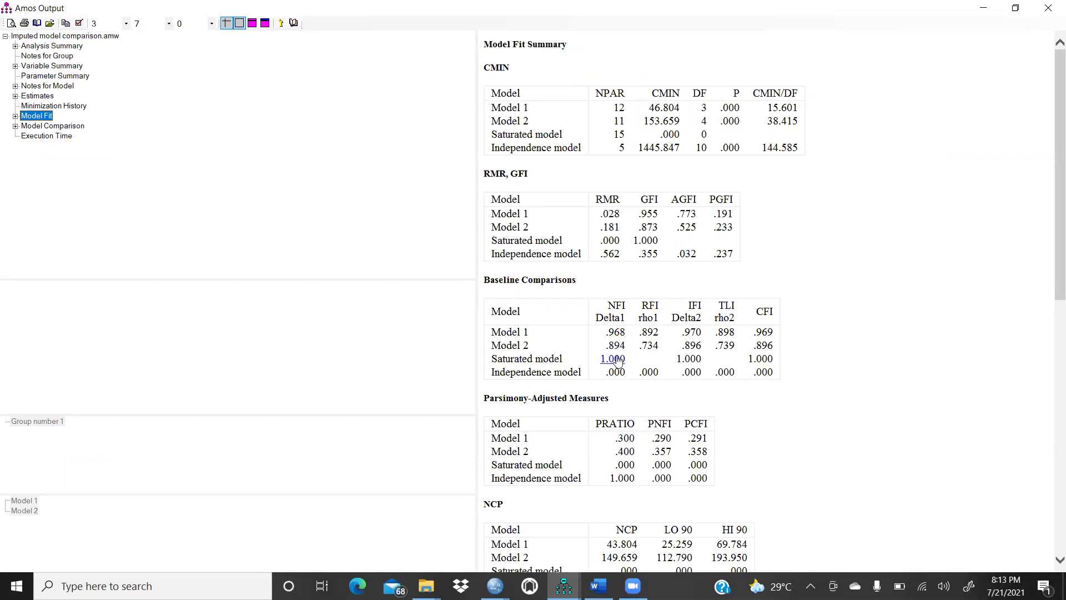
left_click(598, 586)
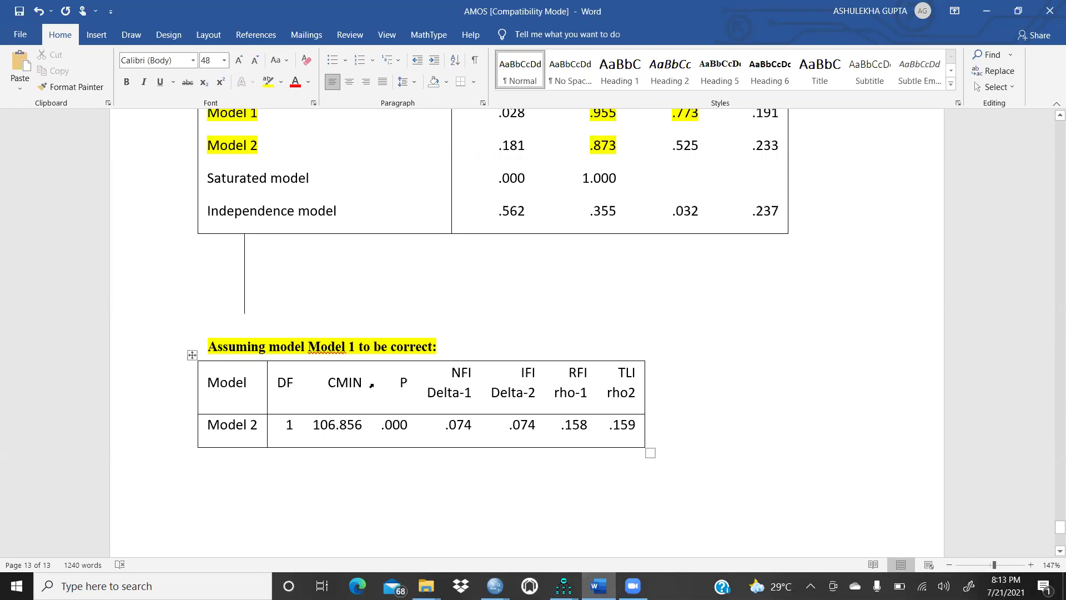
scroll(607, 299, "up", 2)
scroll(608, 299, "up", 5)
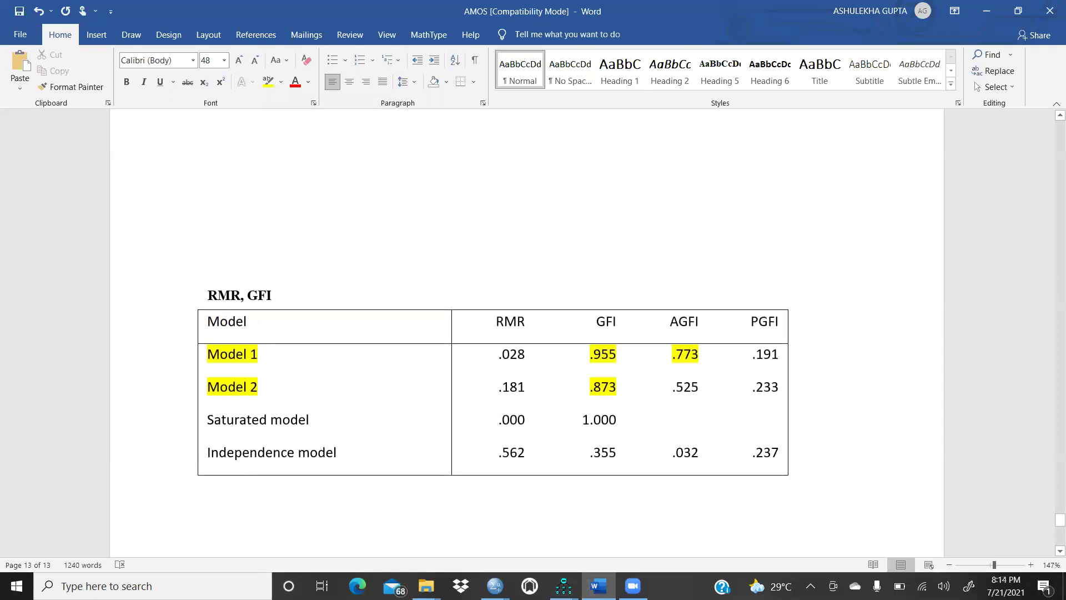
Switch to the Imputed model comparison diagram in Amos and delete Model 2 with its parameter constraint.
mouse_move(563, 586)
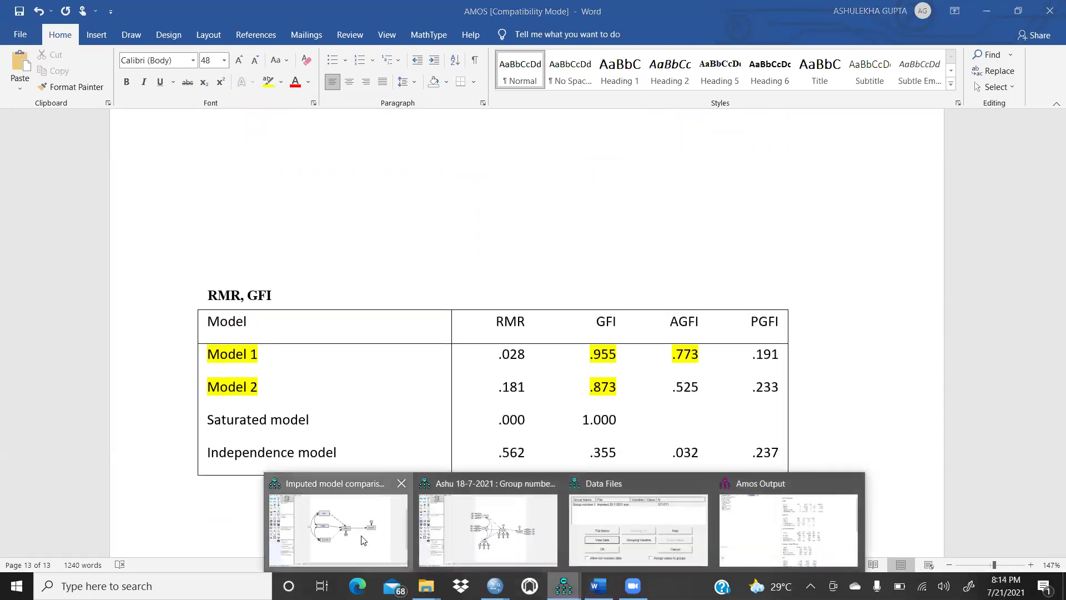
left_click(356, 530)
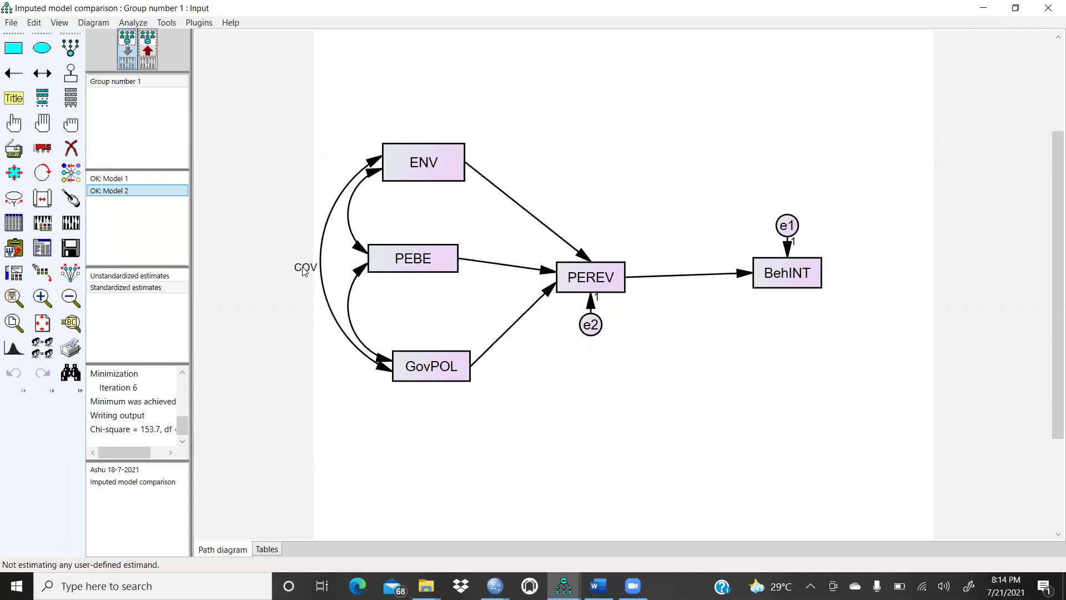
double_click(119, 189)
left_click(157, 122)
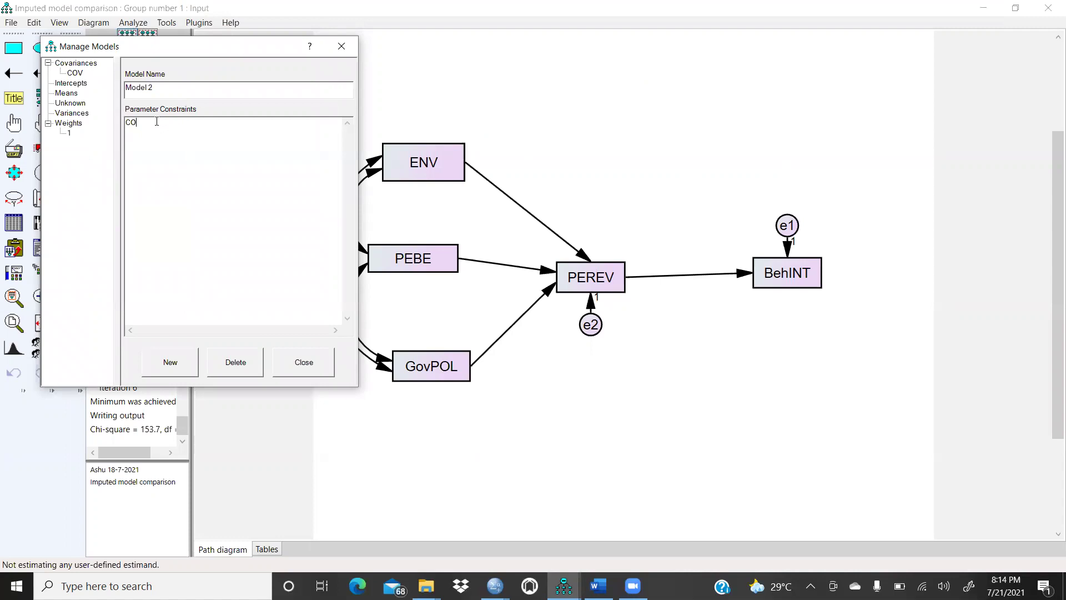
left_click(243, 369)
left_click(342, 44)
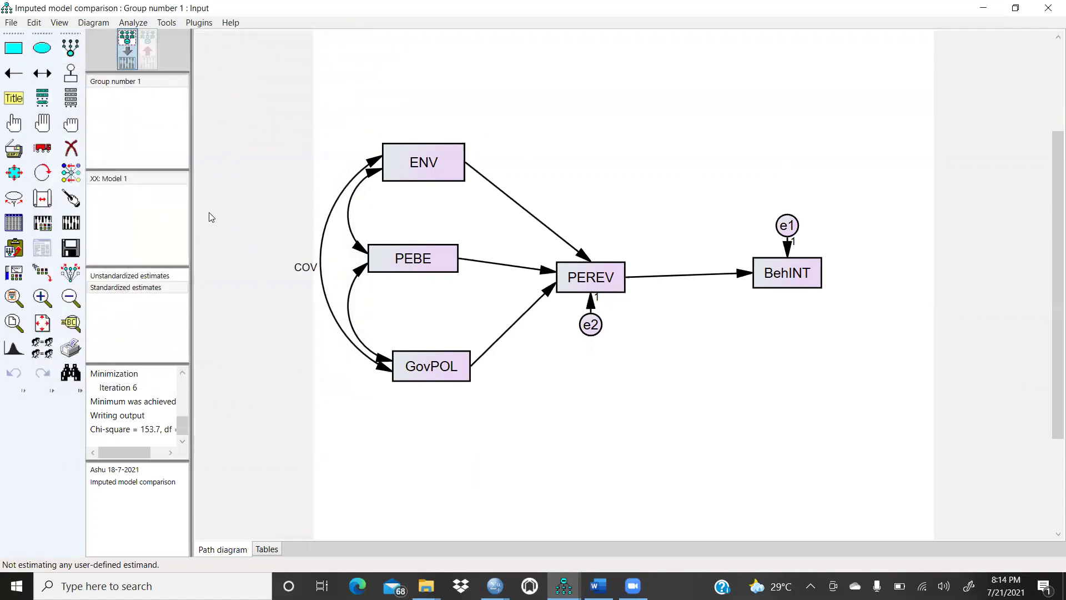
Select Model 1 and calculate its estimates.
scroll(253, 196, "up", 3)
left_click(157, 182)
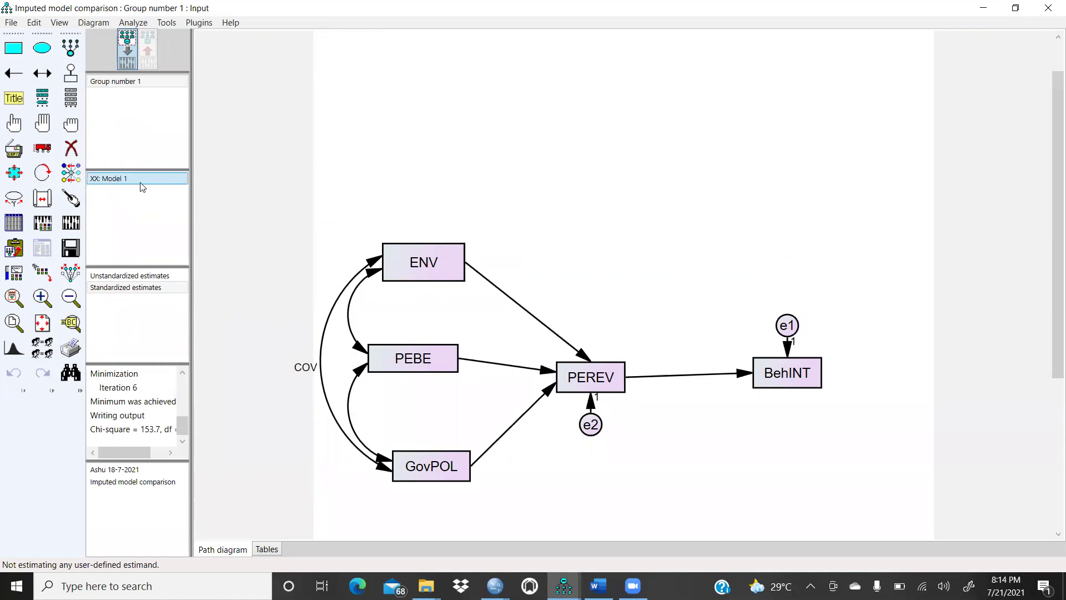
left_click(70, 222)
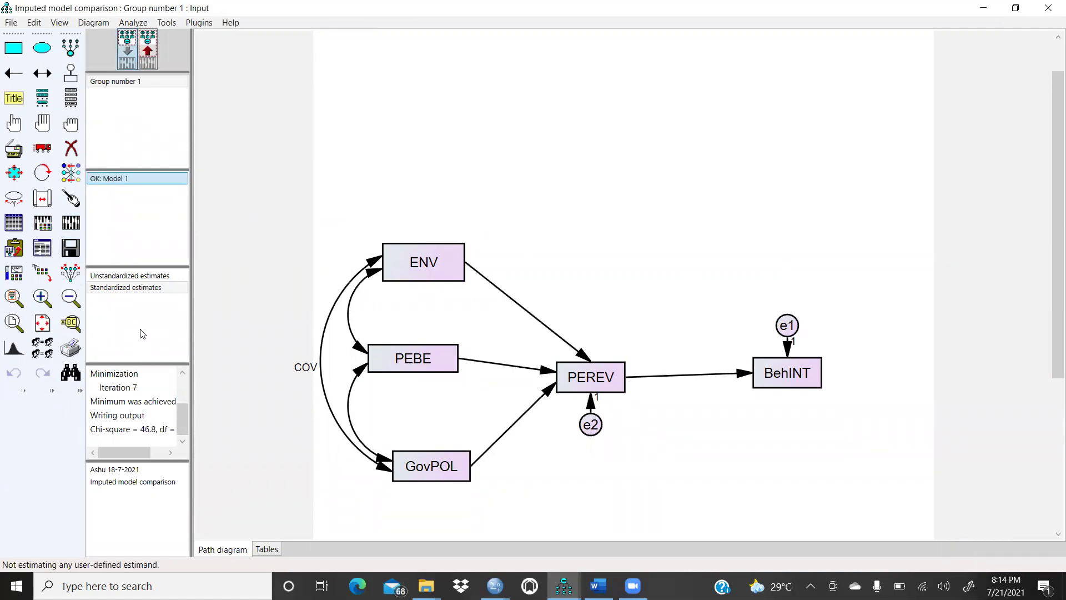
Check the parameter properties of the ENV–GovPOL covariance and display the output path diagram.
left_click(317, 370)
double_click(309, 375)
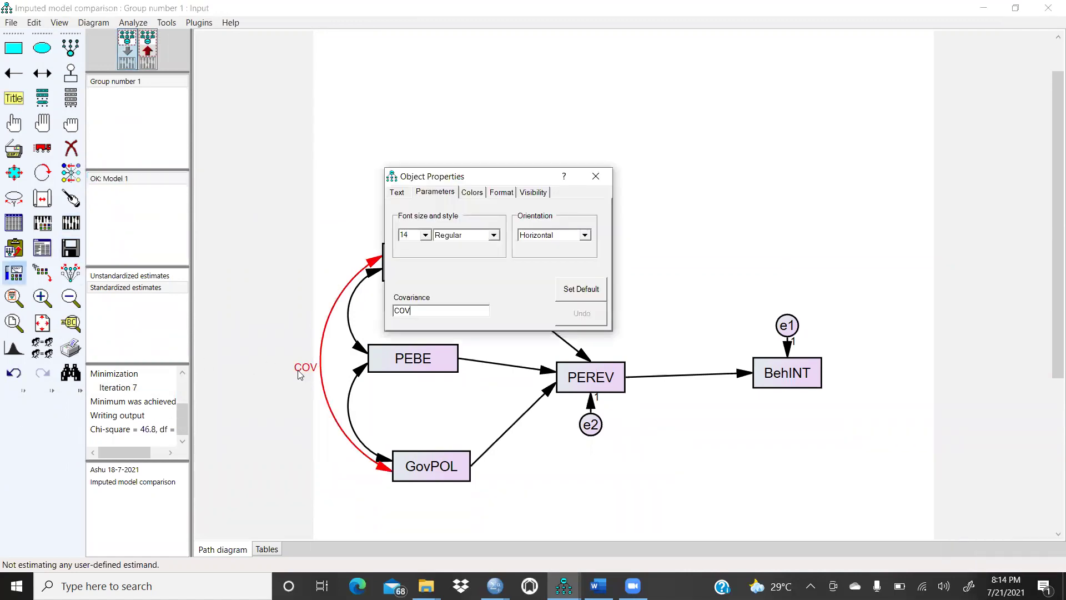
left_click(148, 53)
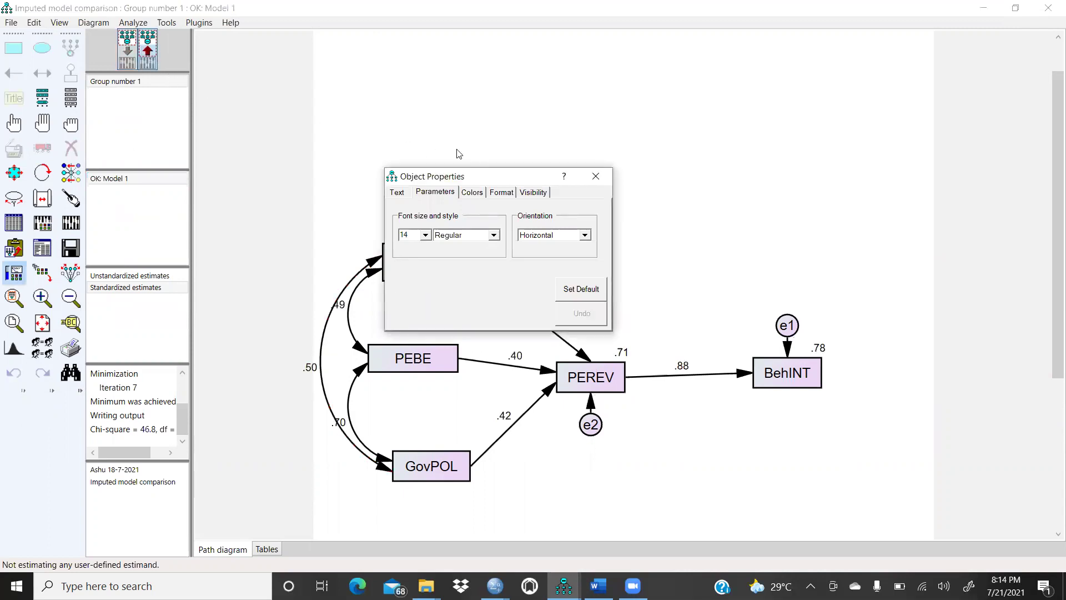
left_click(595, 176)
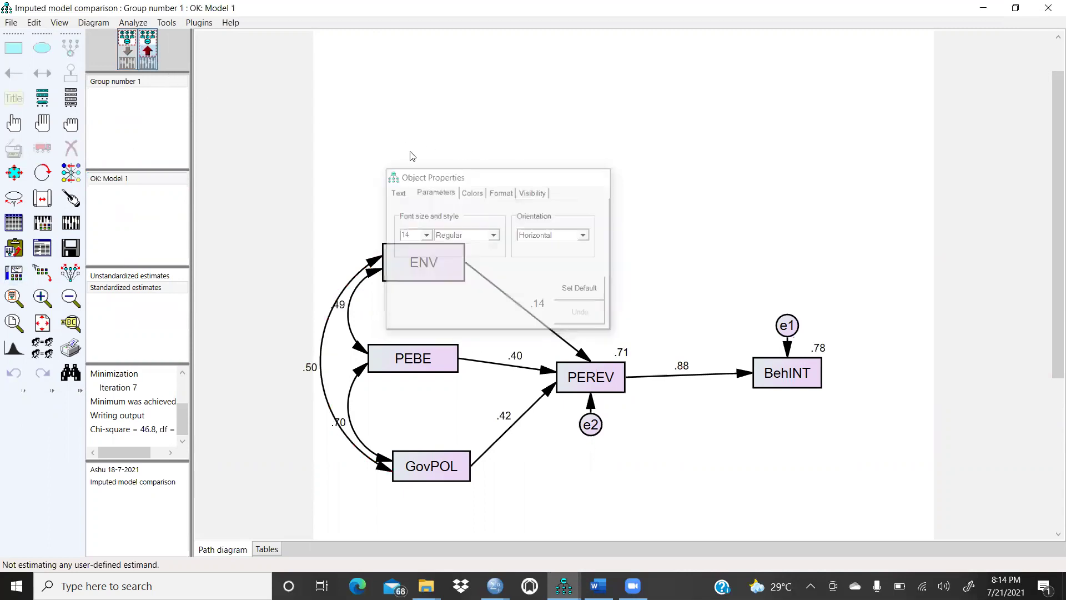
View the standardized and unstandardized estimates on the path diagram, and return to the input diagram.
left_click(115, 287)
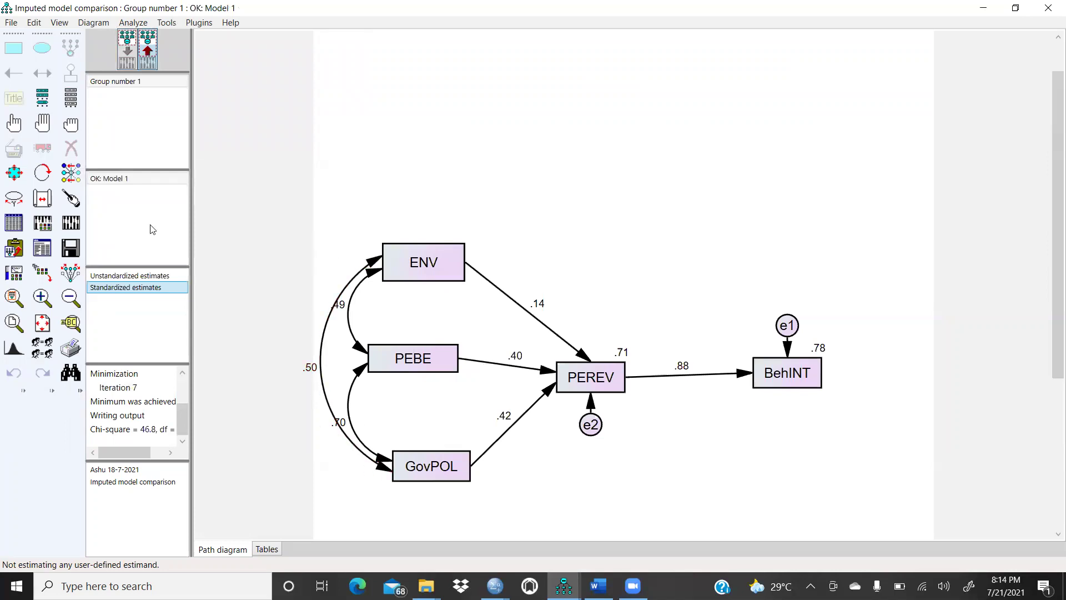
left_click(111, 276)
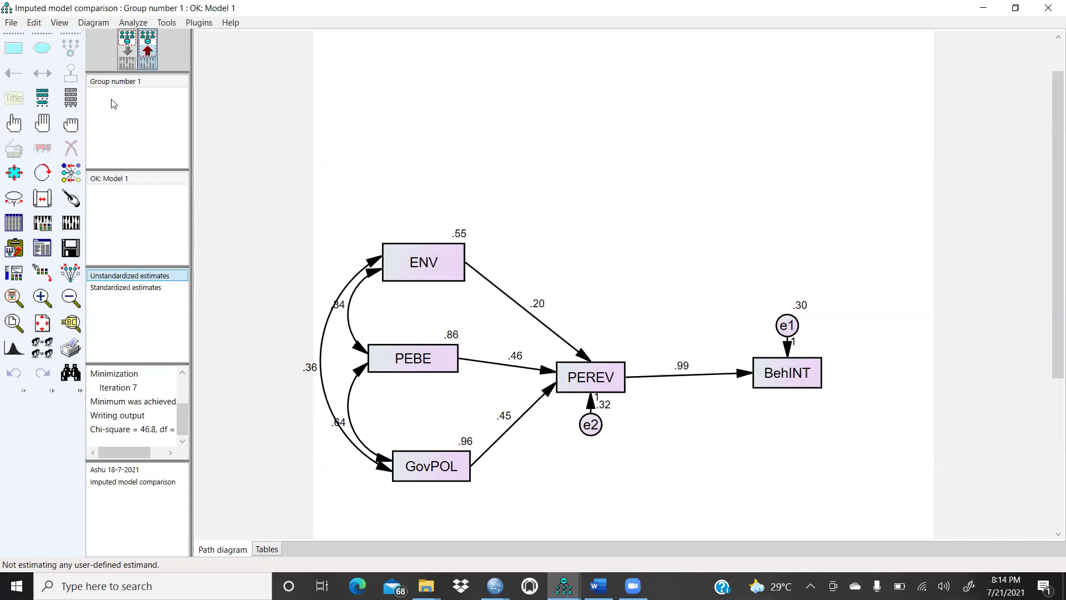
left_click(127, 54)
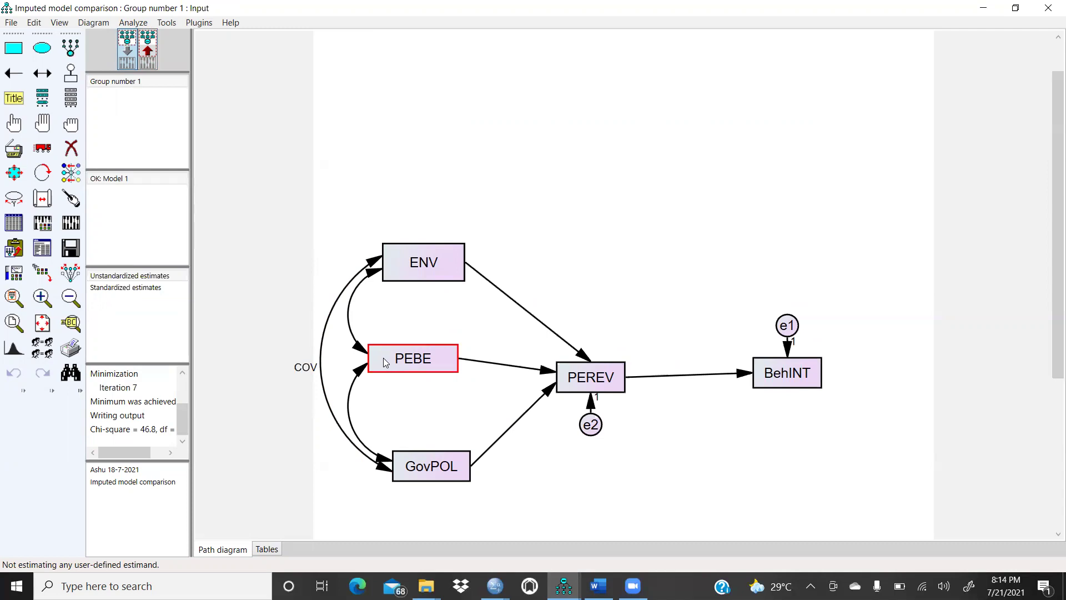
scroll(678, 273, "up", 2)
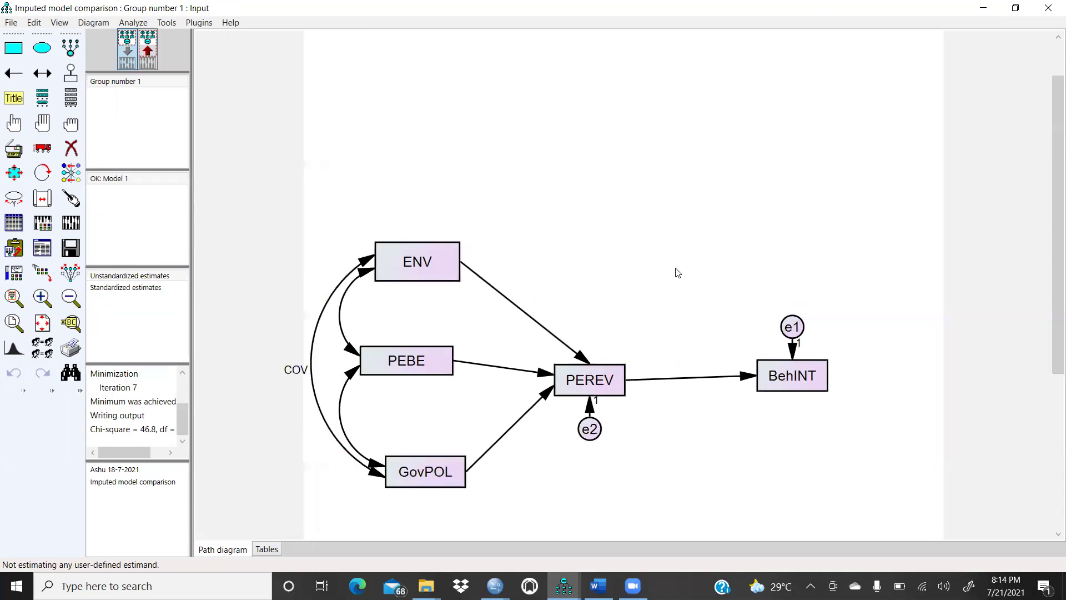
scroll(678, 273, "up", 1)
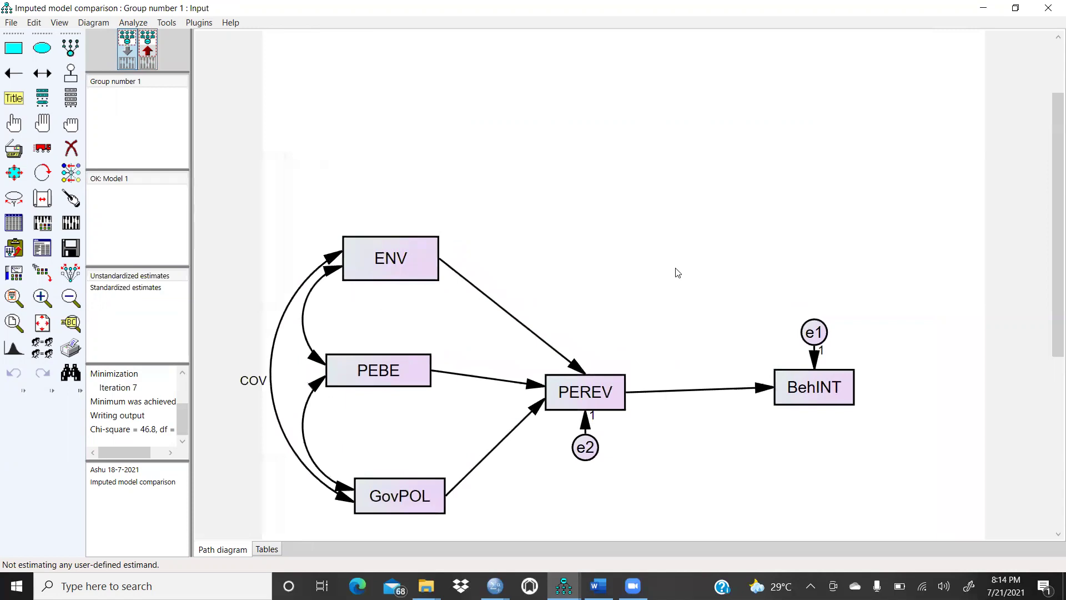